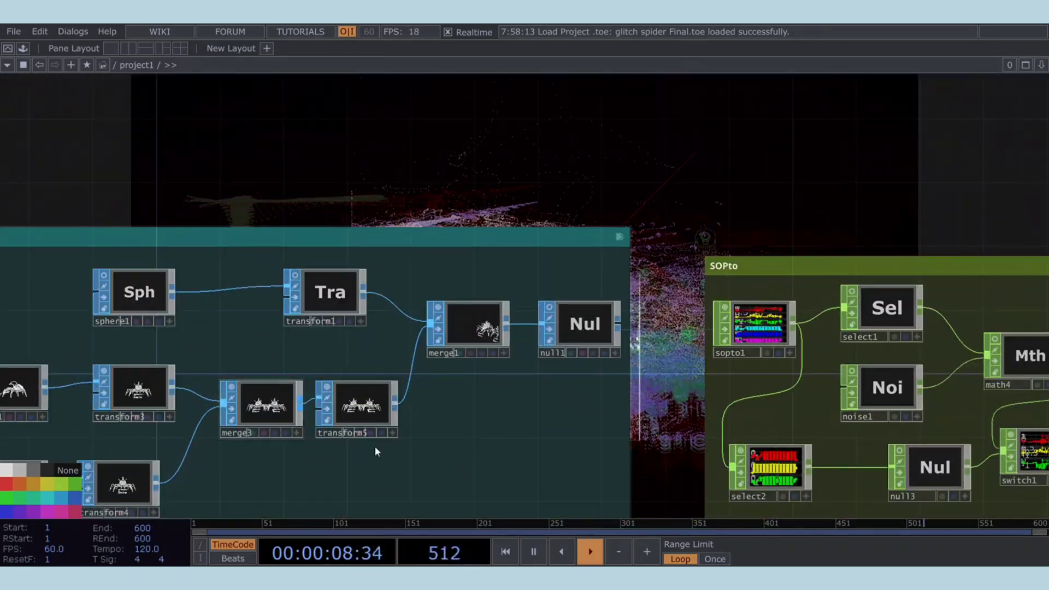
- Examine the finished network's groups: SOPto, Render, Feedback, Control, Audio Analysis and Post Processing
scroll(492, 445, down, 1)
drag(603, 454, 502, 373)
drag(709, 450, 372, 445)
drag(586, 448, 445, 434)
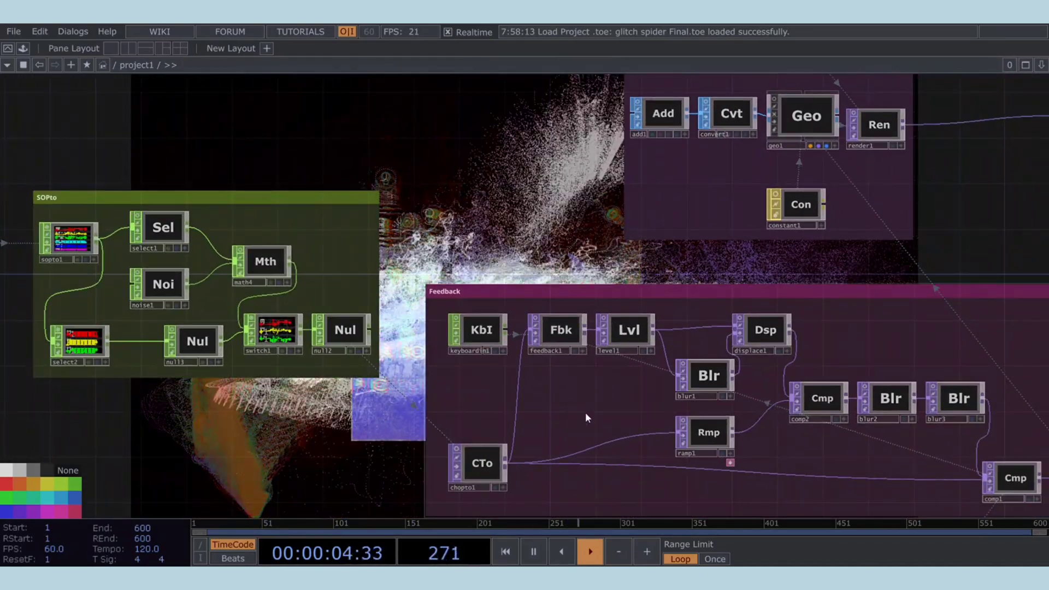
drag(578, 413, 477, 355)
scroll(489, 369, right, 10)
scroll(489, 370, down, 3)
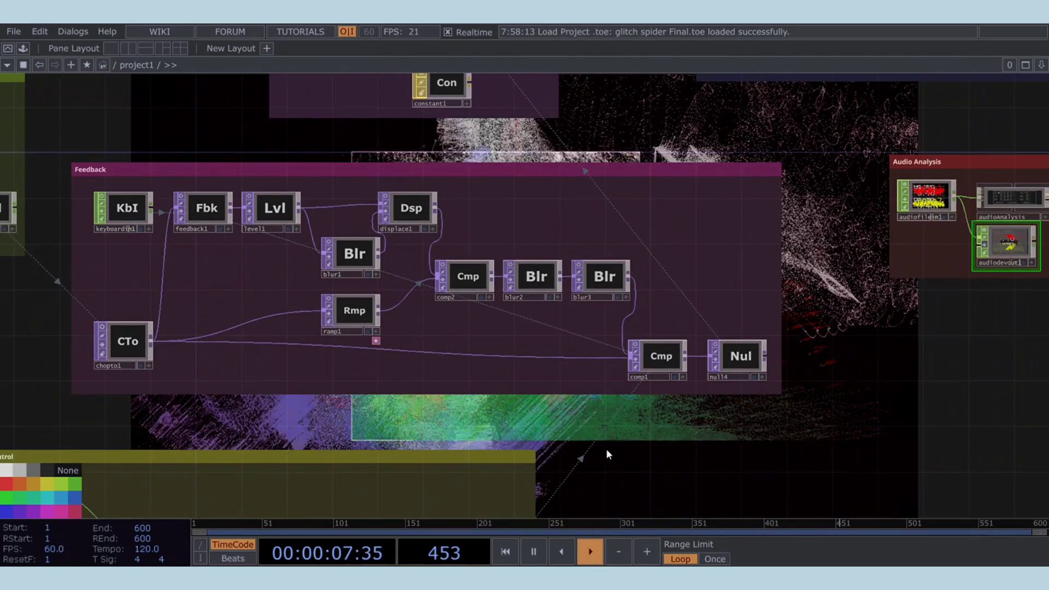
drag(600, 439, 554, 364)
scroll(549, 353, down, 3)
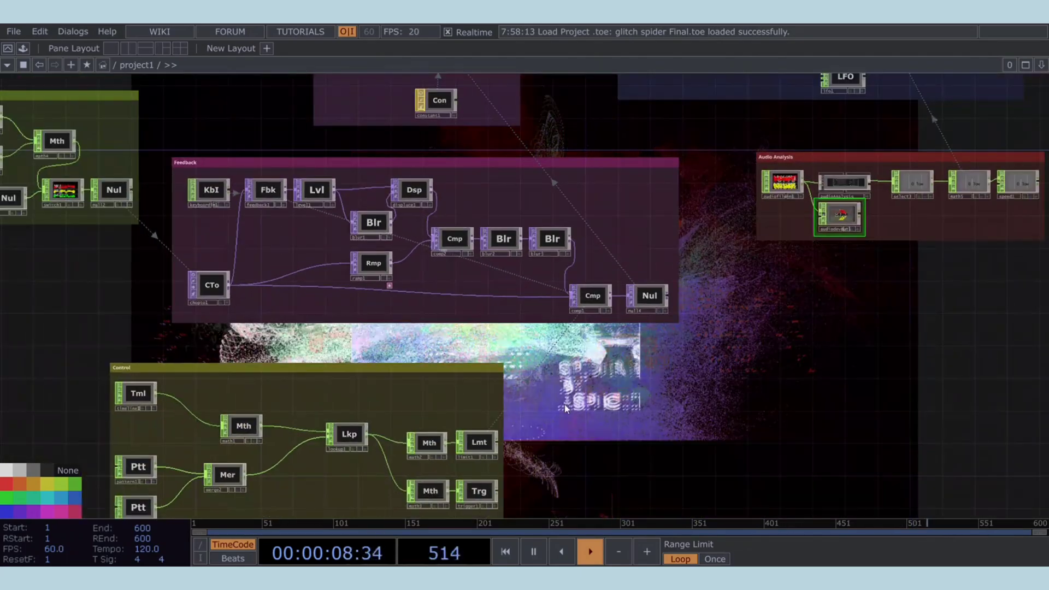
drag(566, 405, 391, 454)
drag(567, 224, 591, 313)
scroll(552, 342, right, 5)
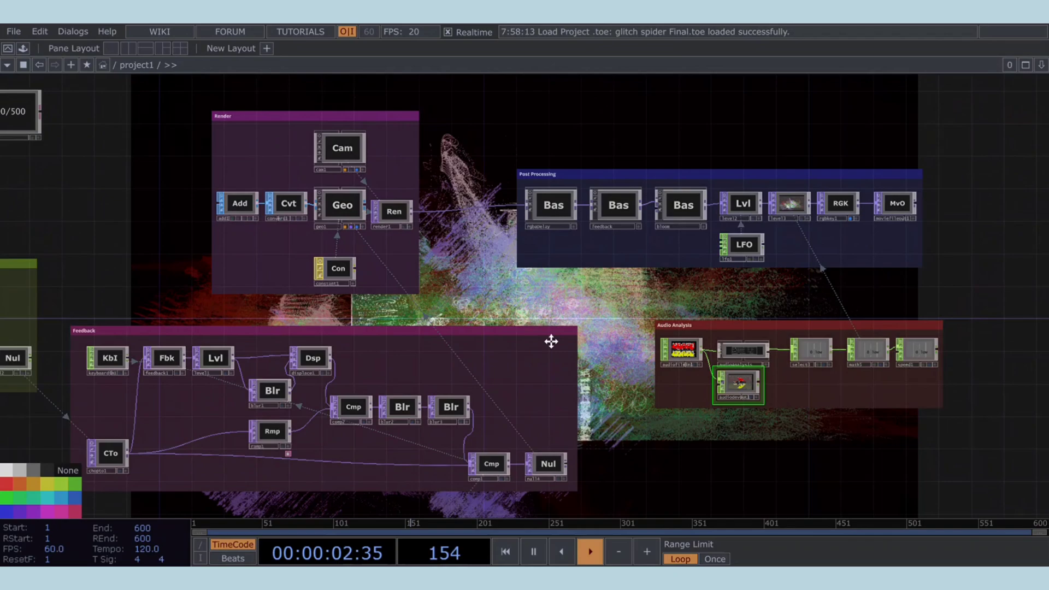
scroll(629, 306, up, 2)
scroll(701, 247, up, 5)
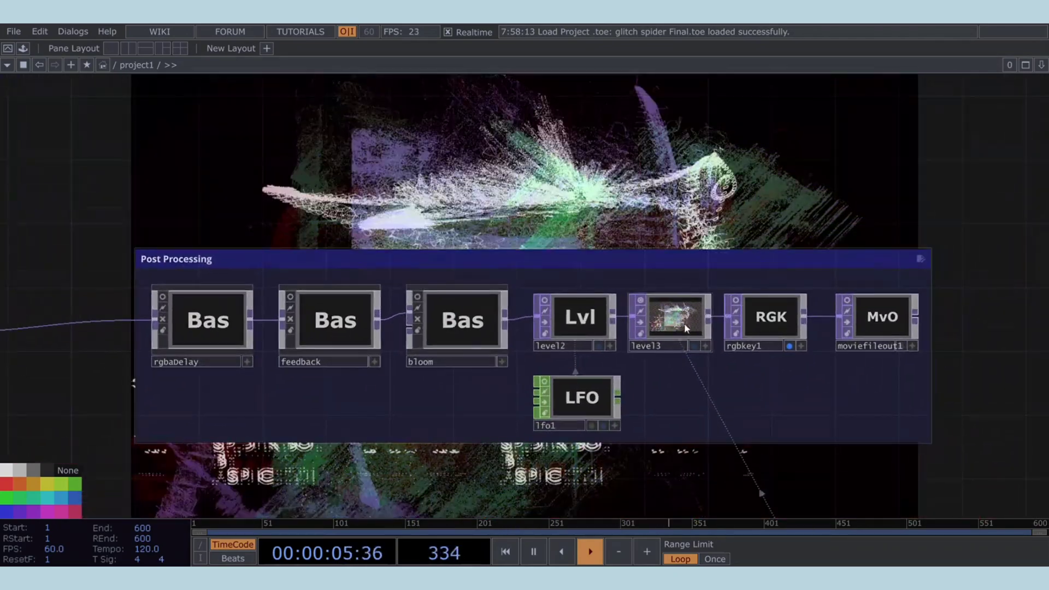
- Enable the level2 viewer in Post Processing and inspect the Invert parameters of the level2 and level3 nodes
click(688, 328)
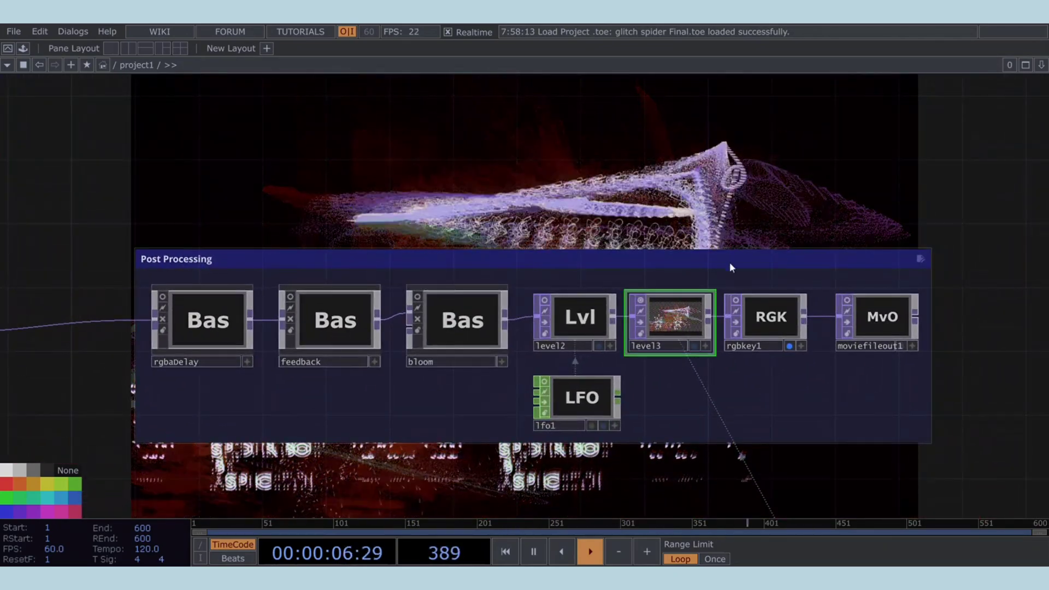
click(559, 398)
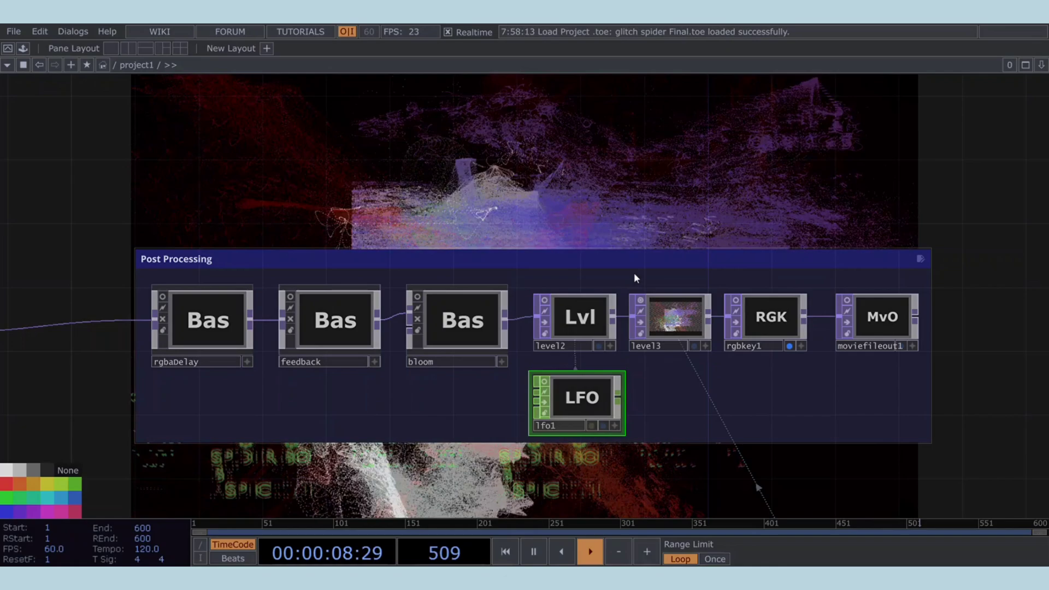
scroll(612, 274, up, 2)
drag(608, 313, 595, 352)
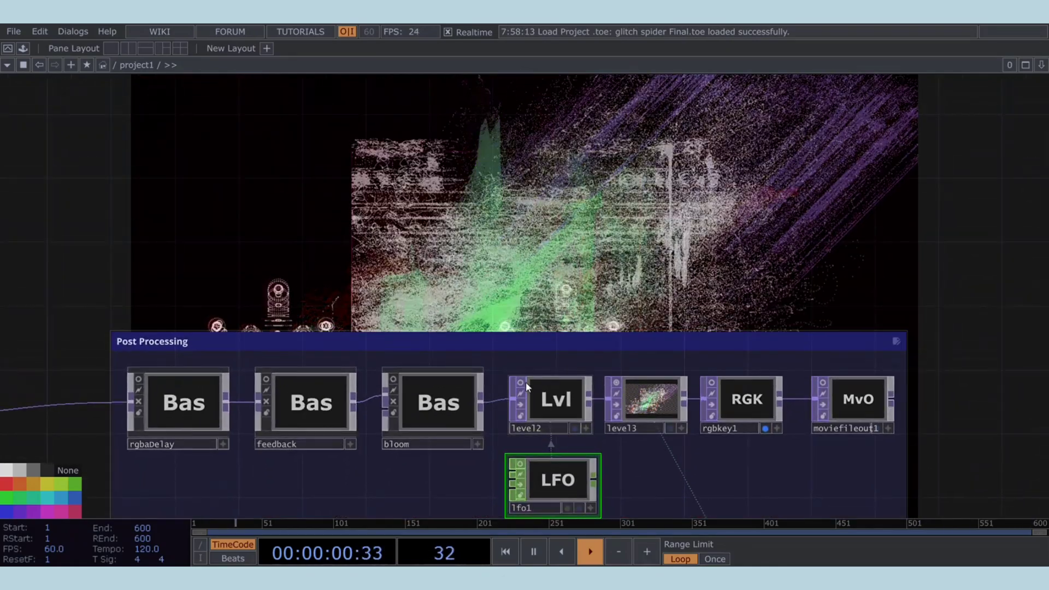
click(522, 382)
drag(658, 334, 594, 321)
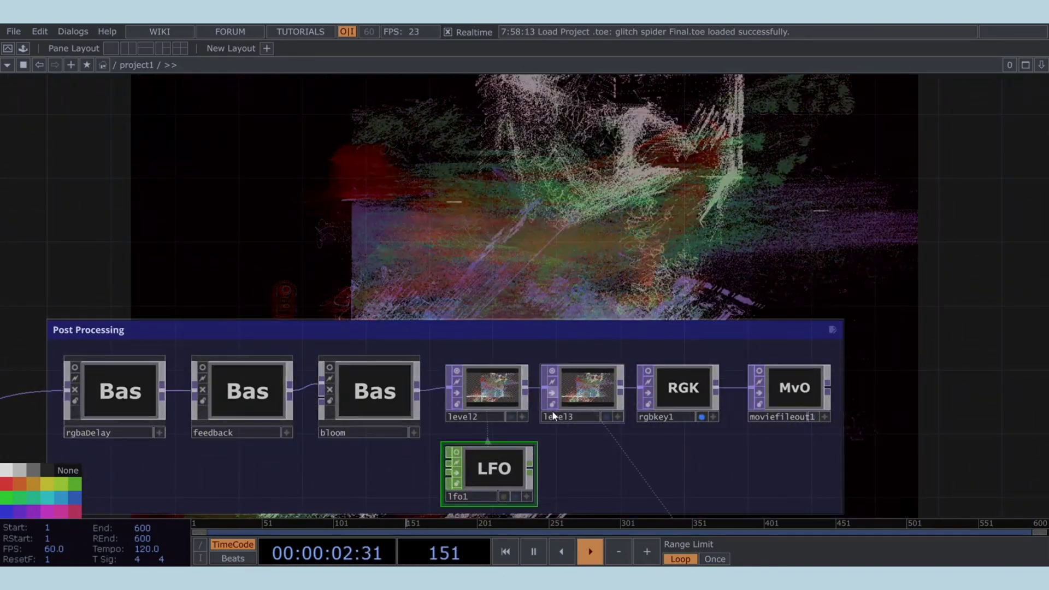
click(588, 391)
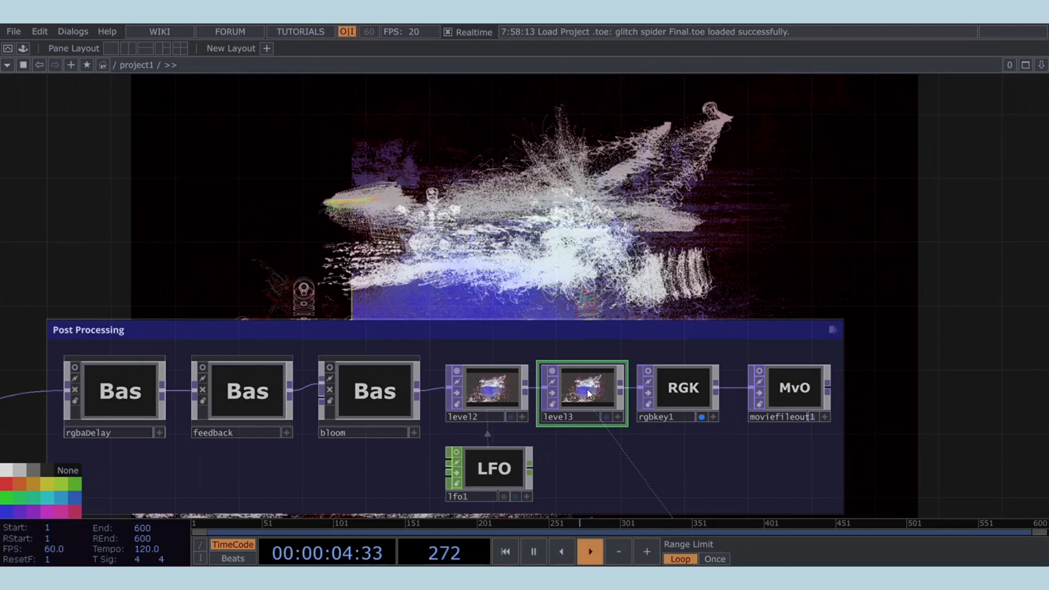
key(p)
drag(682, 265, 567, 258)
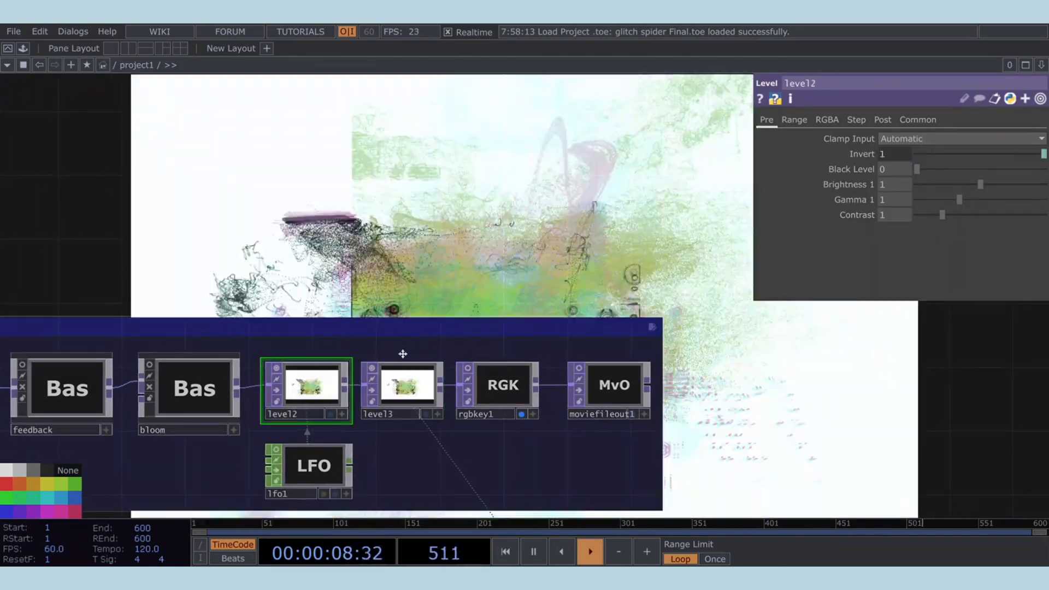
scroll(500, 287, down, 5)
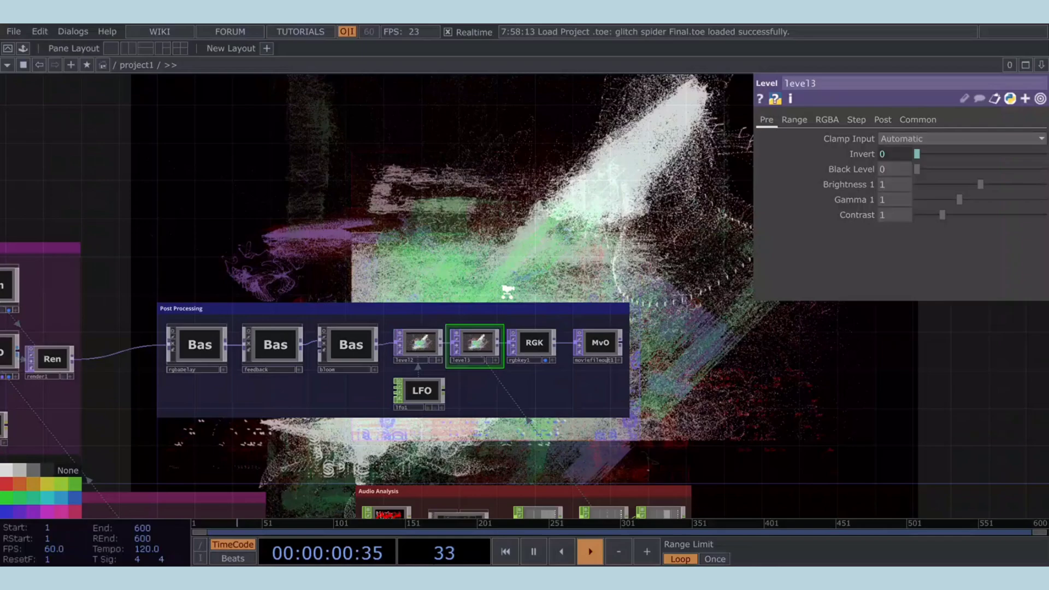
- Delete all operators from the project network and pause the timeline
key(space)
scroll(500, 293, down, 5)
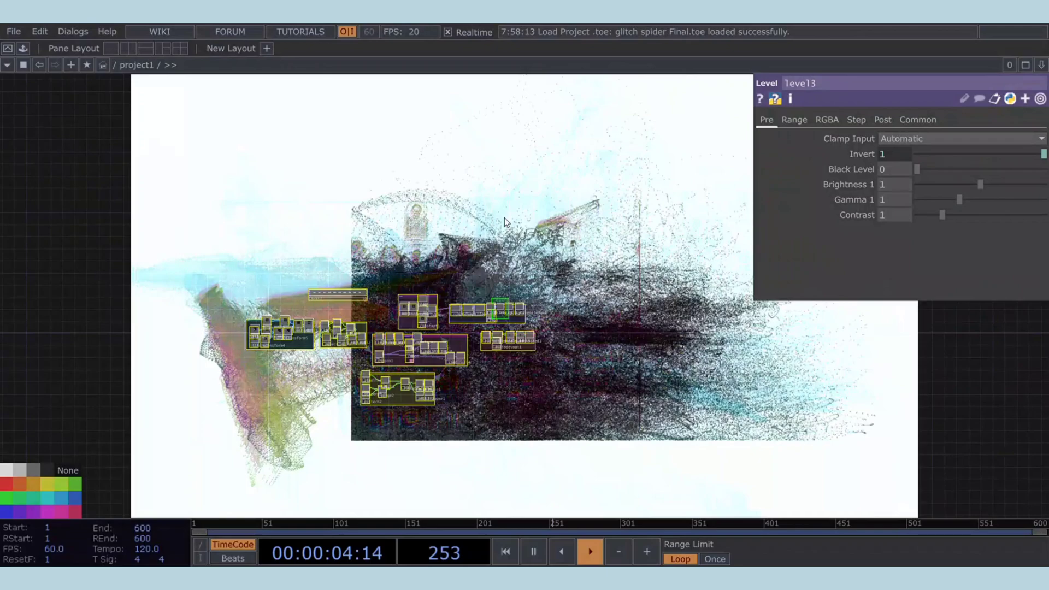
right_click(486, 213)
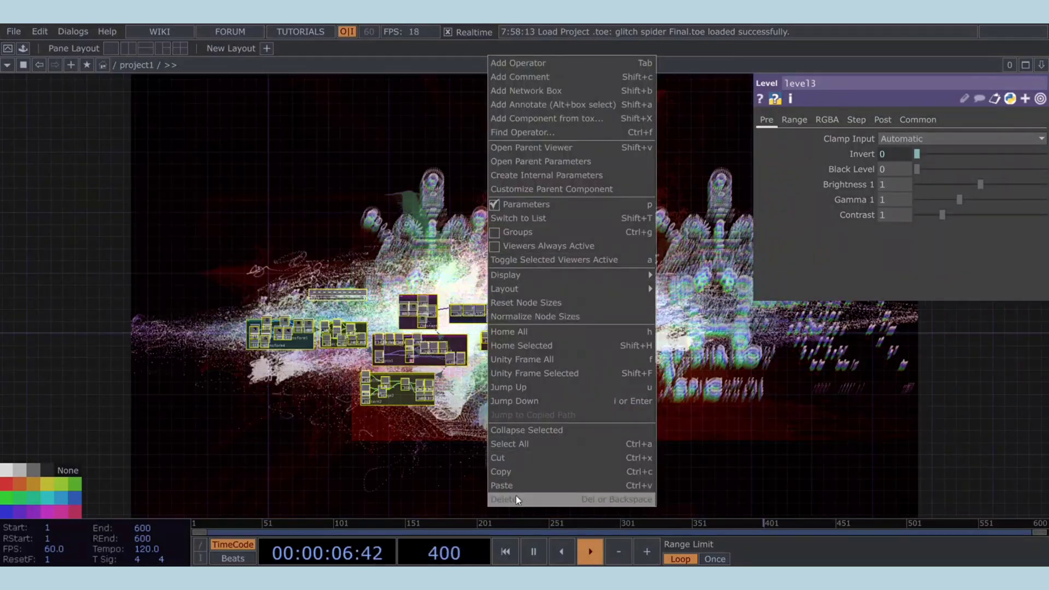
click(516, 497)
key(space)
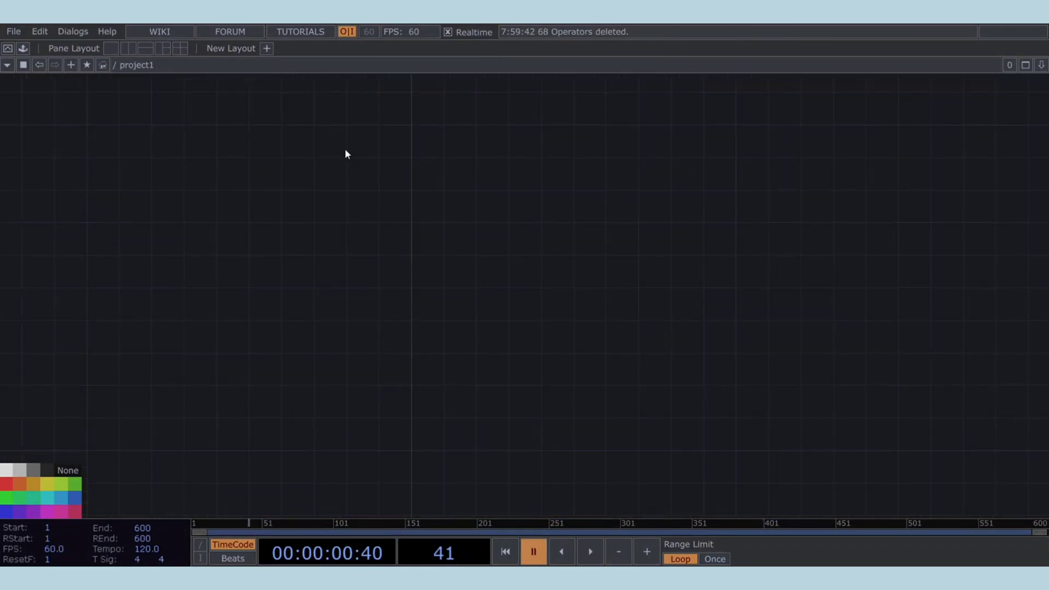
- Add a Sphere SOP to the empty network and set its Rows and Columns to 200
click(247, 253)
scroll(249, 252, up, 5)
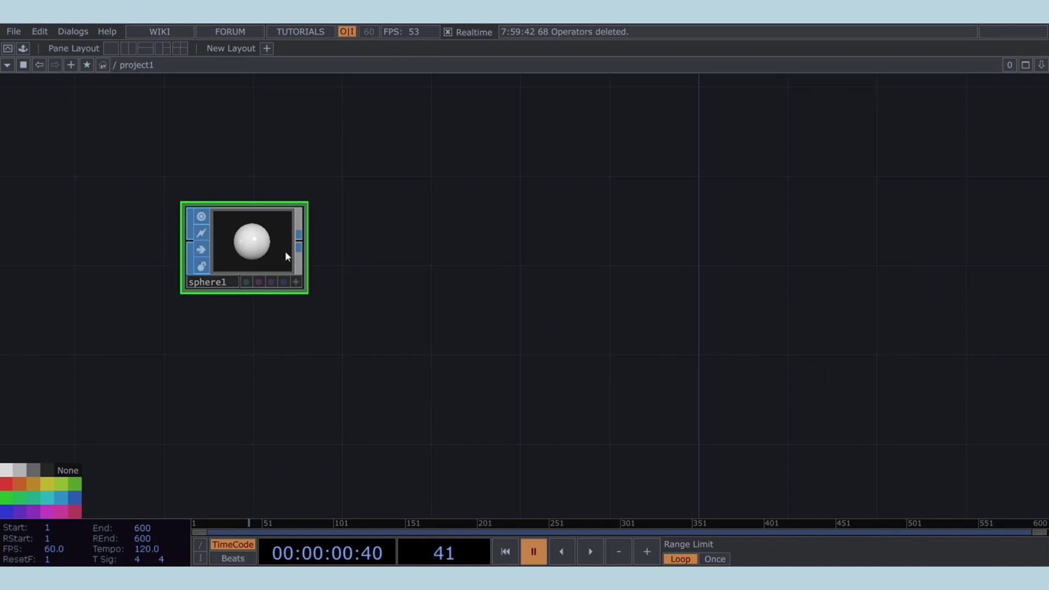
key(p)
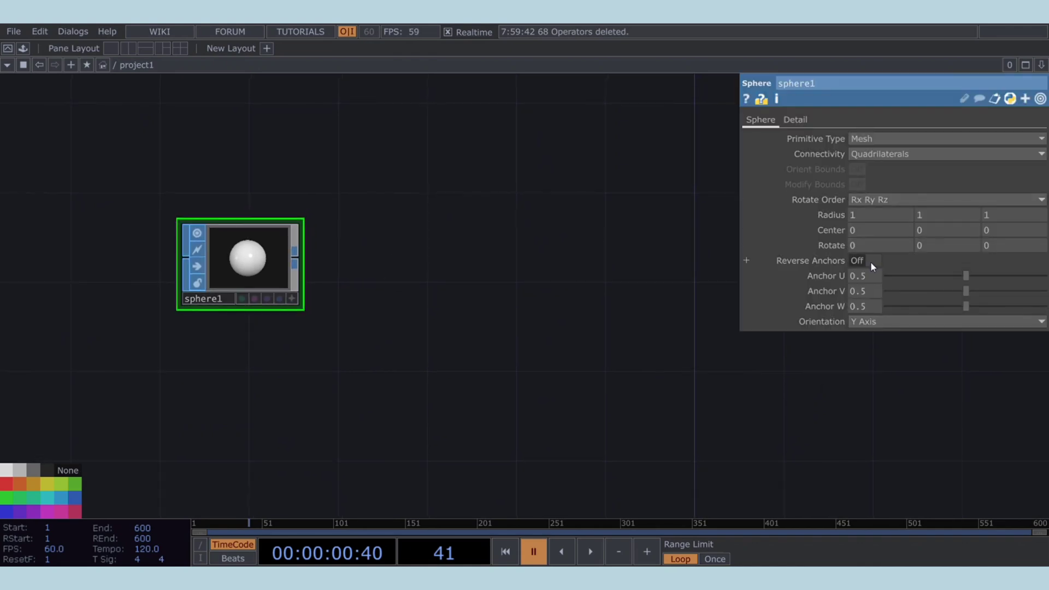
click(796, 122)
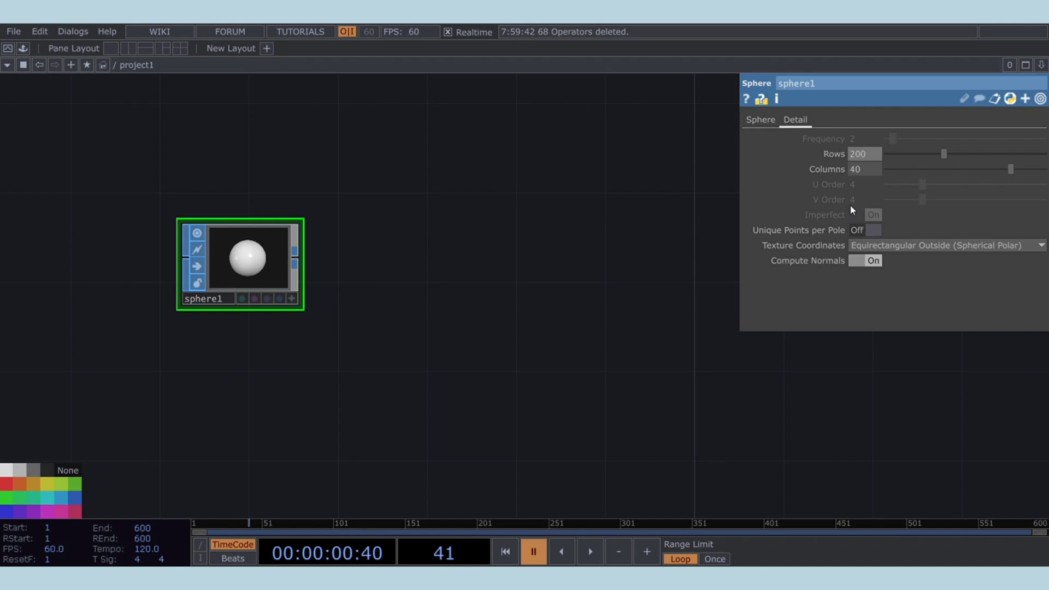
click(862, 170)
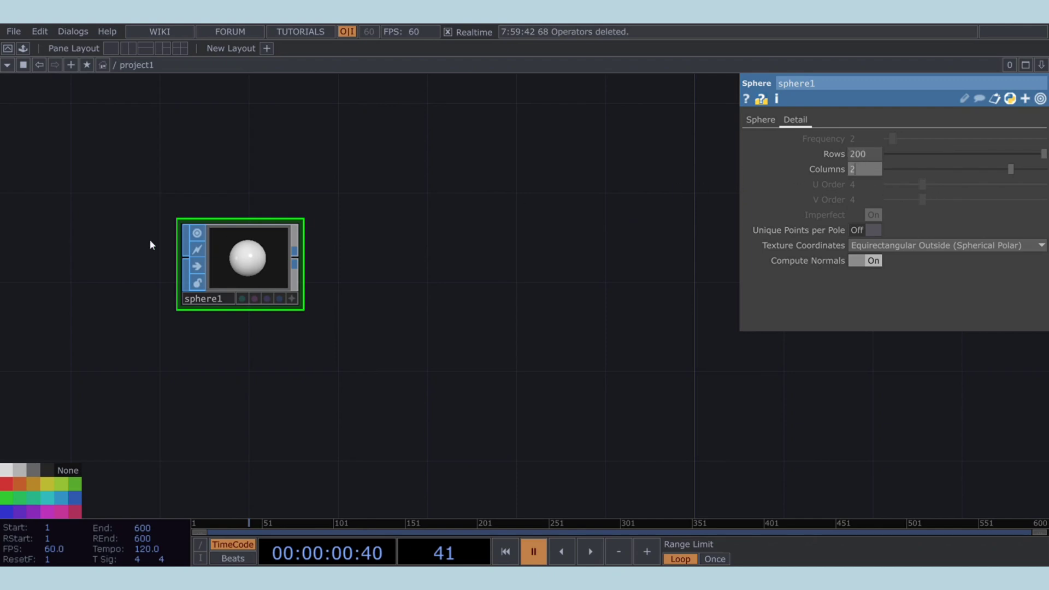
- Append a Transform SOP to the sphere's output, placing it beside the sphere node
drag(419, 266, 319, 301)
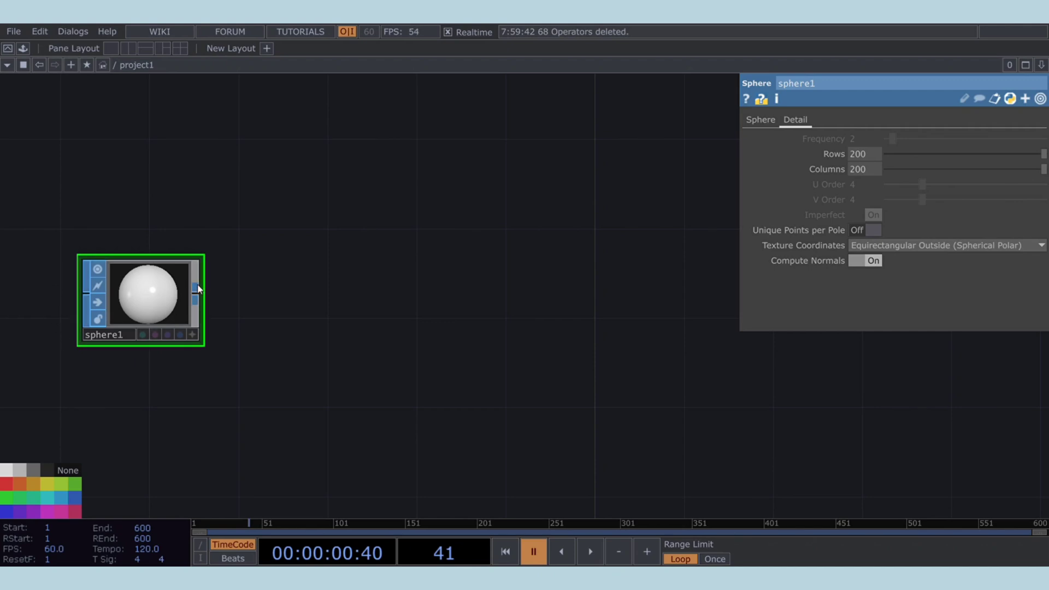
click(267, 366)
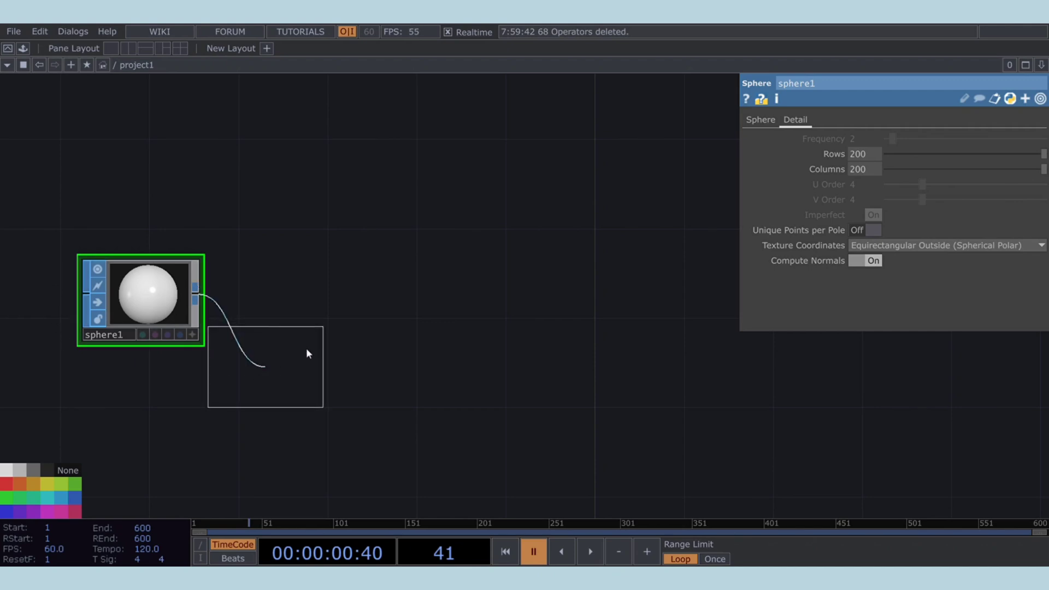
click(341, 308)
drag(482, 364, 434, 374)
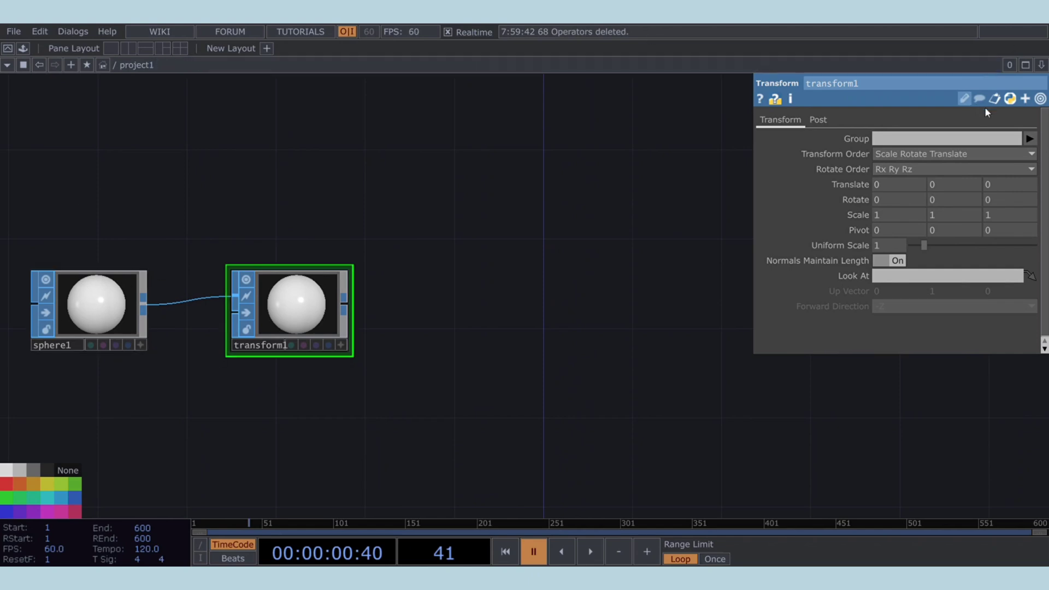
- Set the sphere's Transform to Translate X .04 and Uniform Scale 0
click(900, 183)
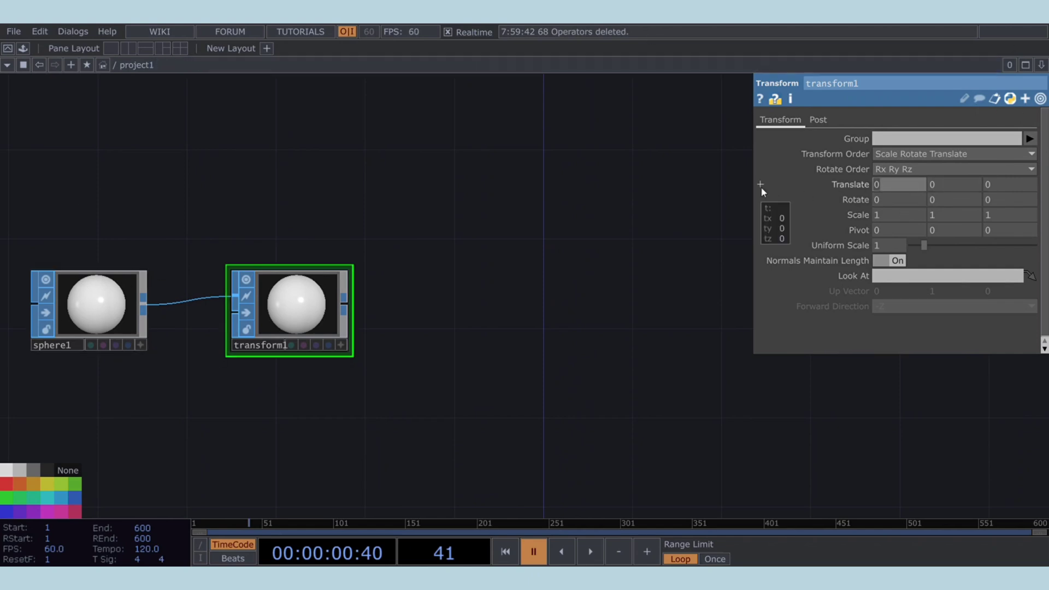
text(.04)
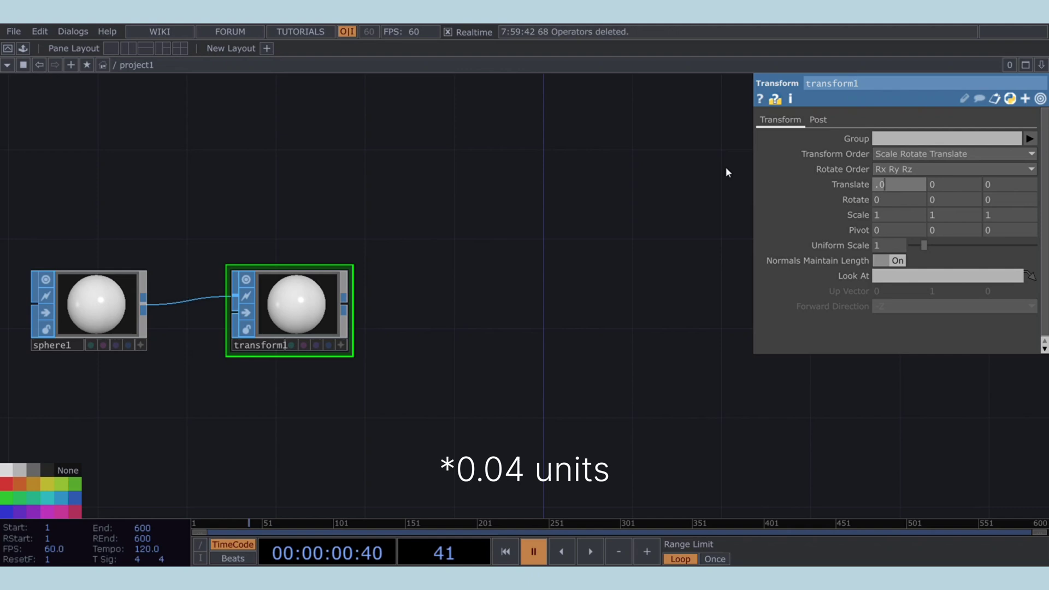
key(Return)
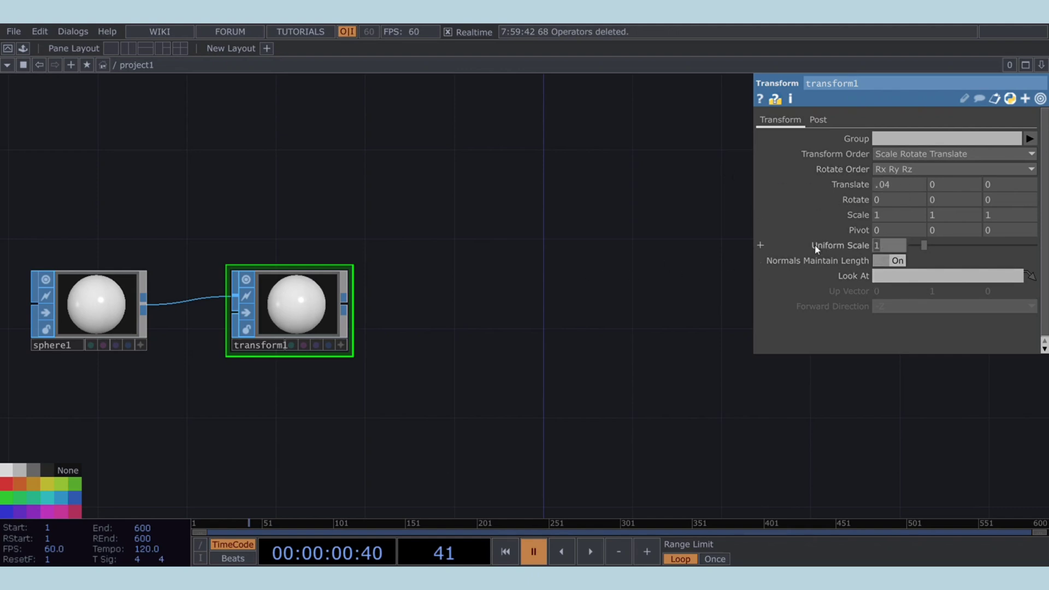
text(0)
key(Return)
- Add a File In SOP below the sphere node with the spider model as its geometry file
drag(572, 294, 523, 315)
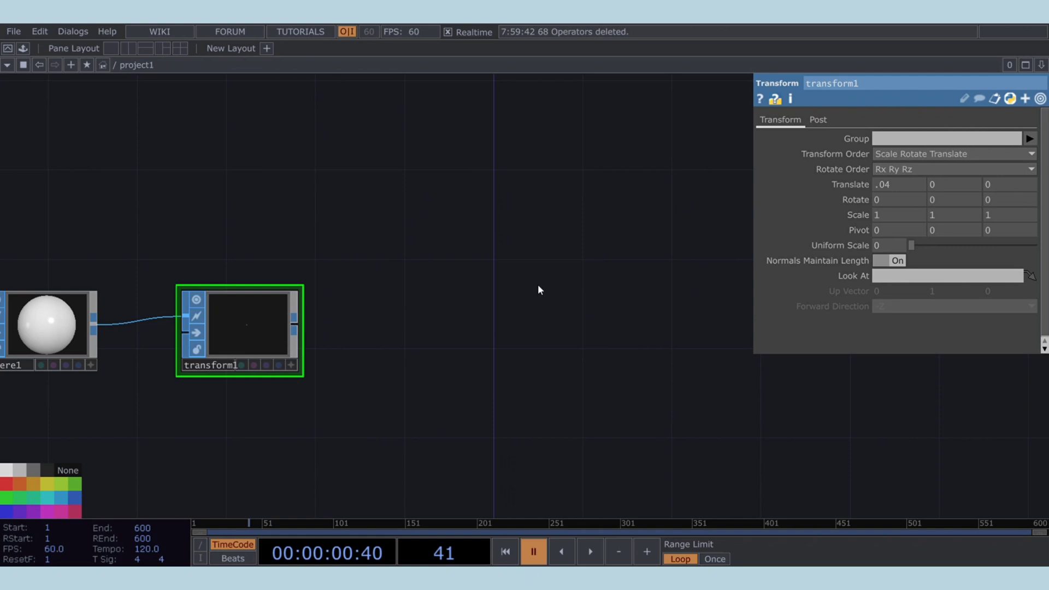
drag(236, 417, 461, 326)
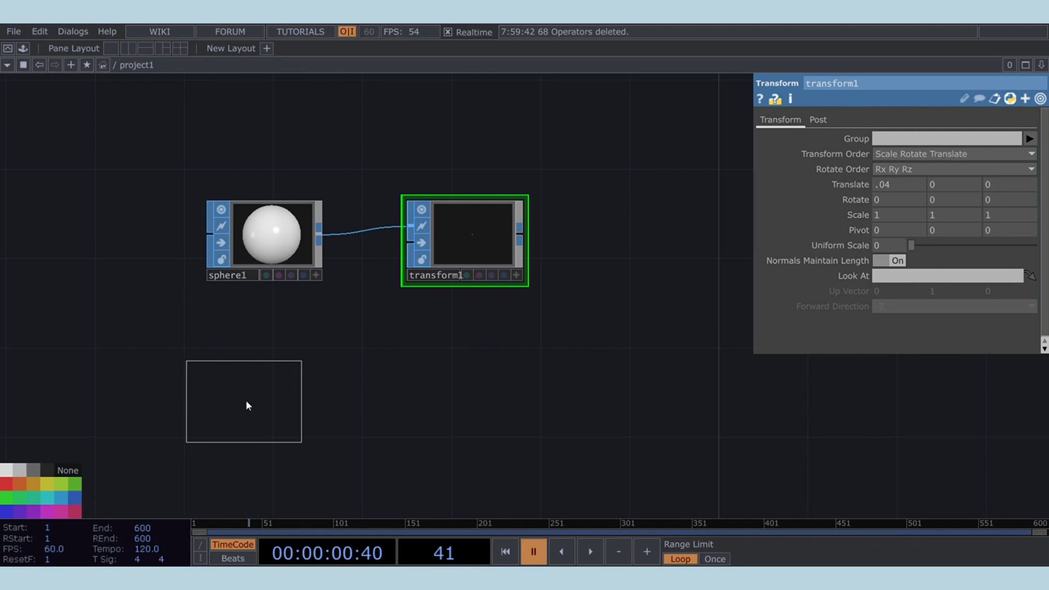
click(263, 399)
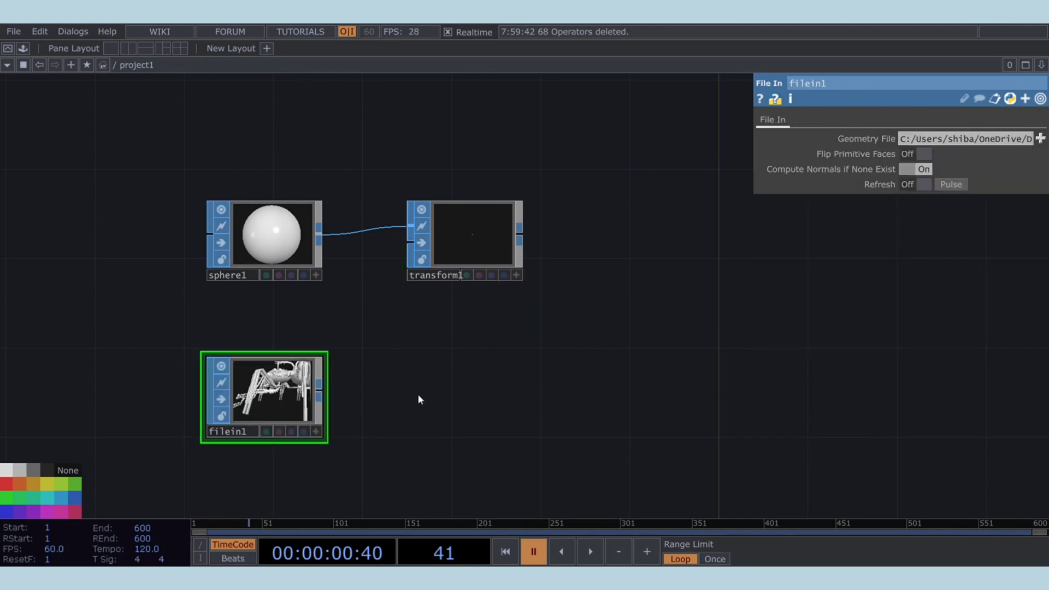
drag(419, 398, 359, 376)
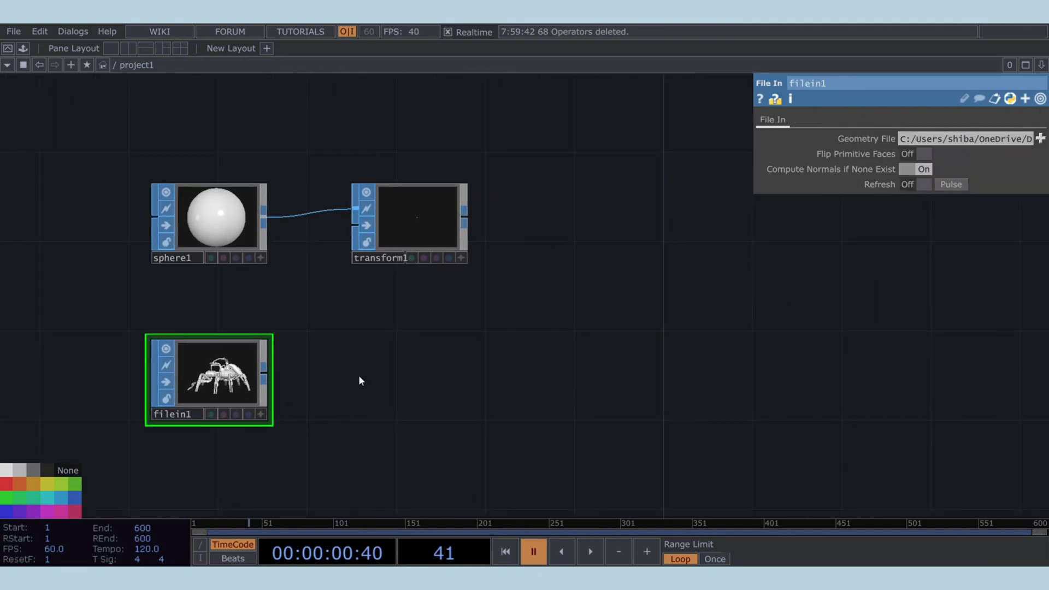
- Turn off the viewers of the File In, Transform and Sphere nodes
click(165, 348)
click(201, 226)
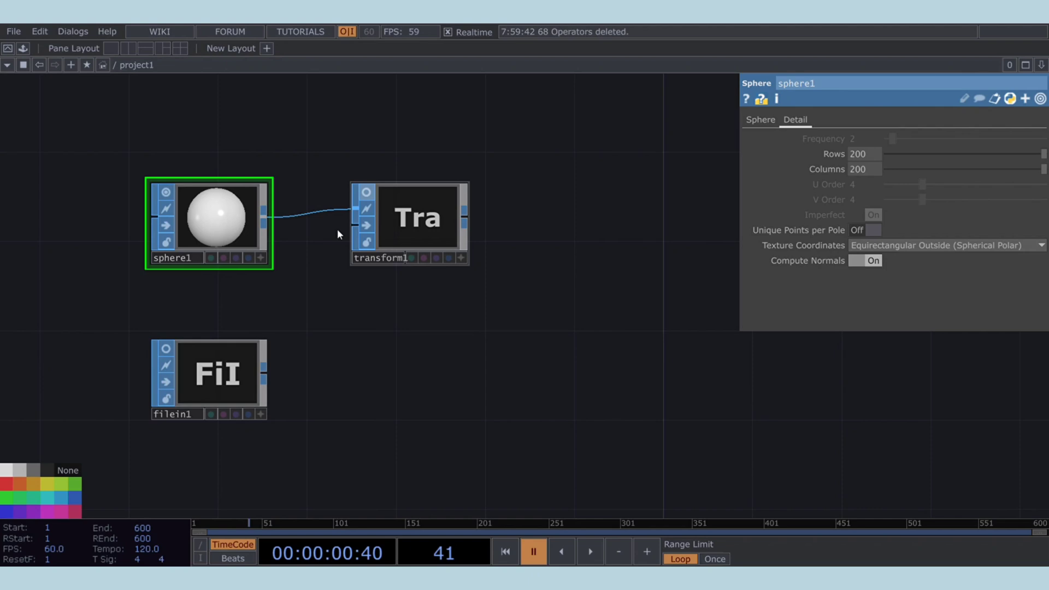
click(166, 194)
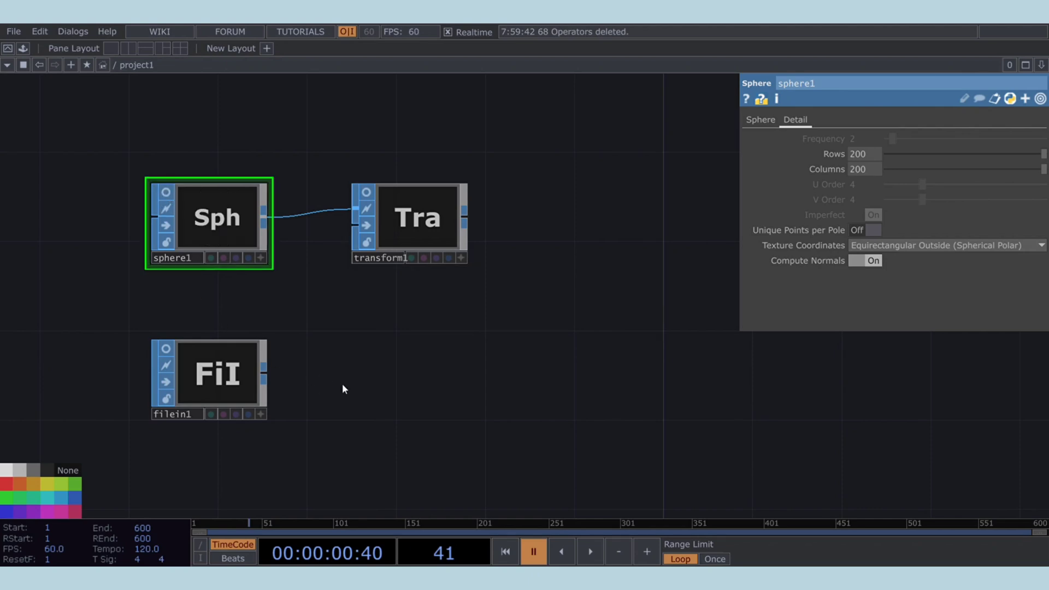
- Duplicate the File In node and place the copy directly below the original
drag(342, 384, 335, 386)
click(228, 384)
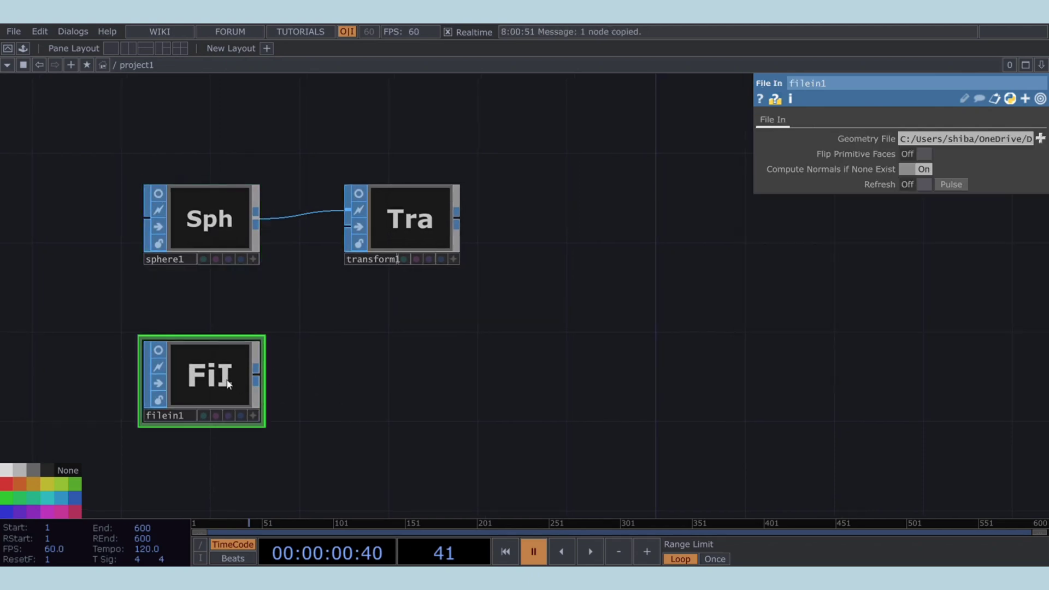
key(ctrl+v)
drag(389, 446, 391, 398)
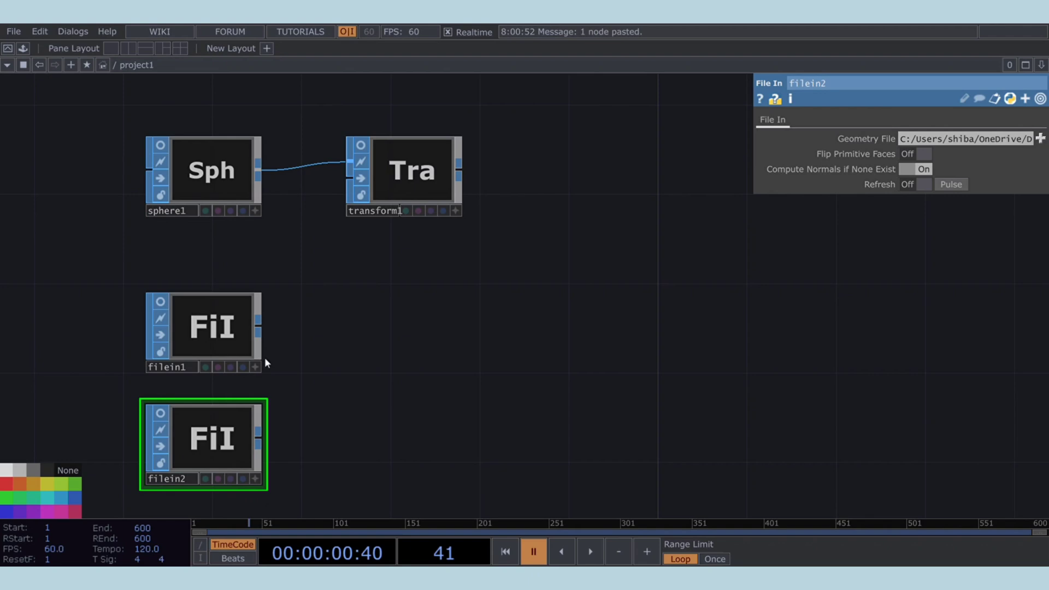
- Append a Transform SOP to the first File In node's output, below the sphere's Transform
click(222, 324)
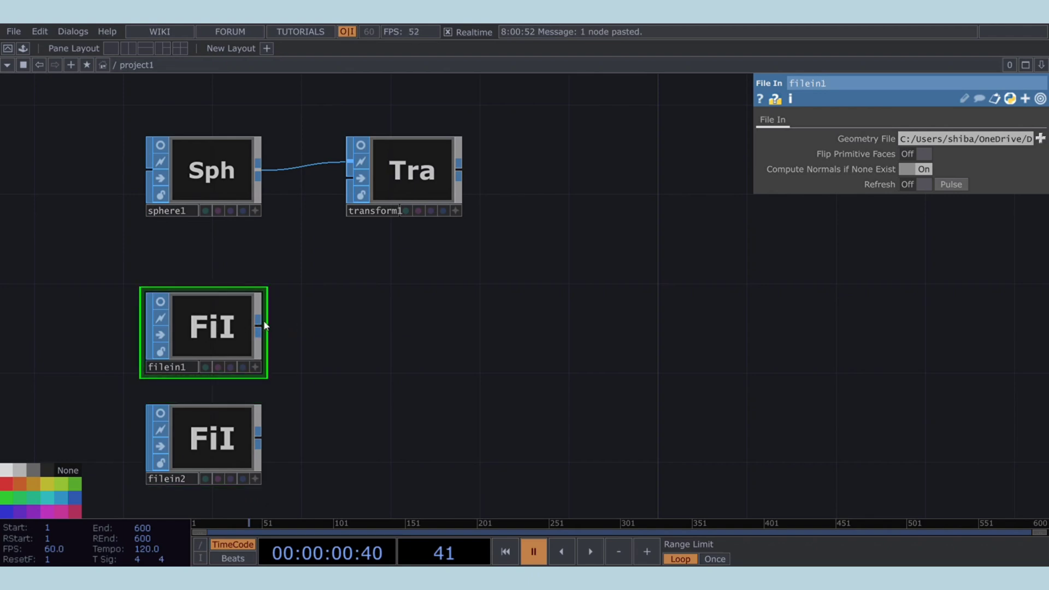
click(409, 333)
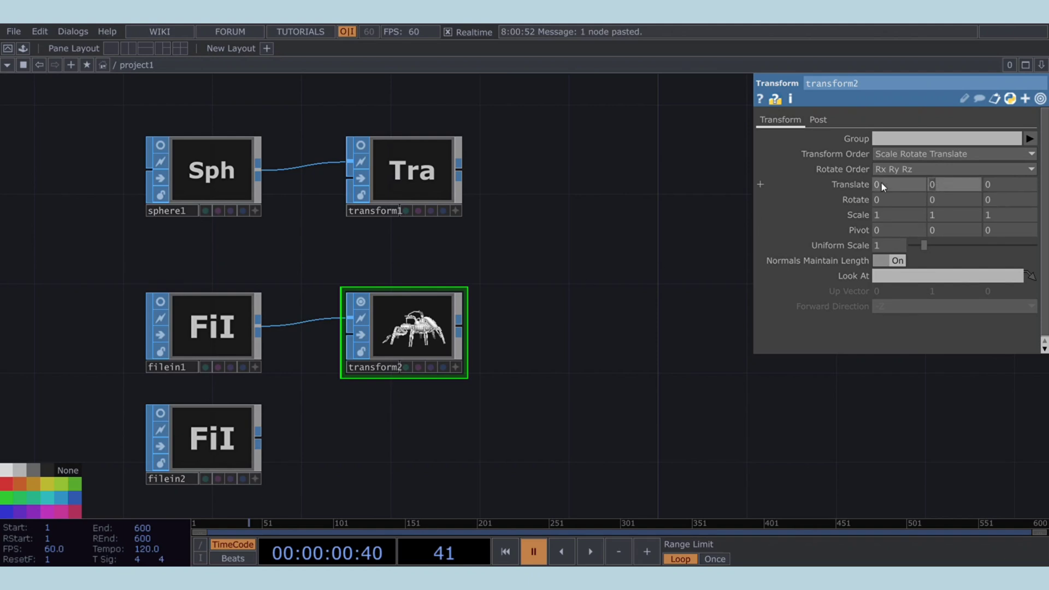
- Set the first spider Transform's Y translation to -0.2, Y rotation to 90 and uniform scale to 0.06
text(-.2)
key(Return)
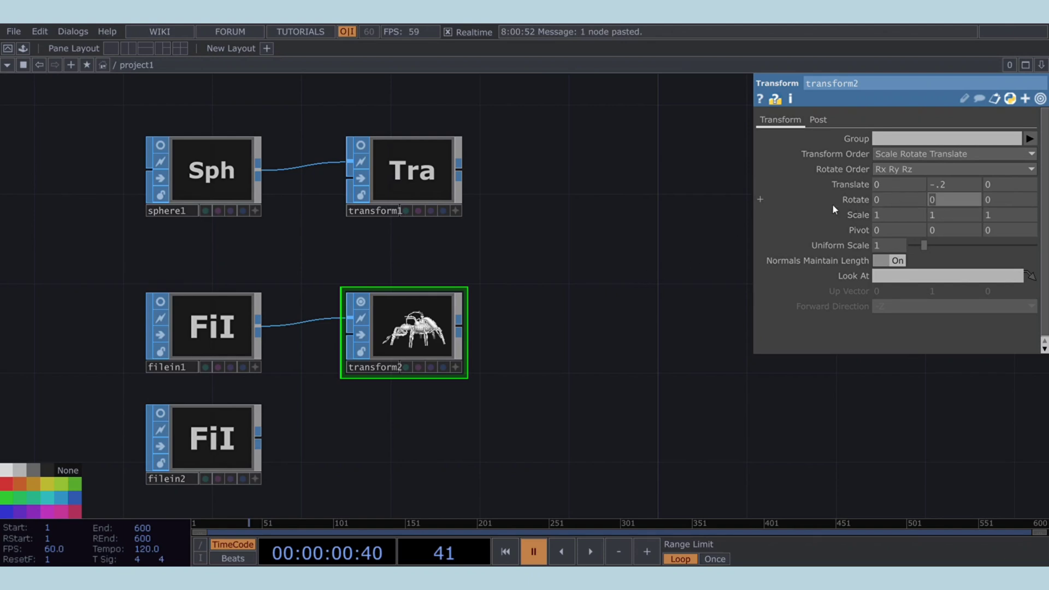
text(90)
key(Return)
text(.06)
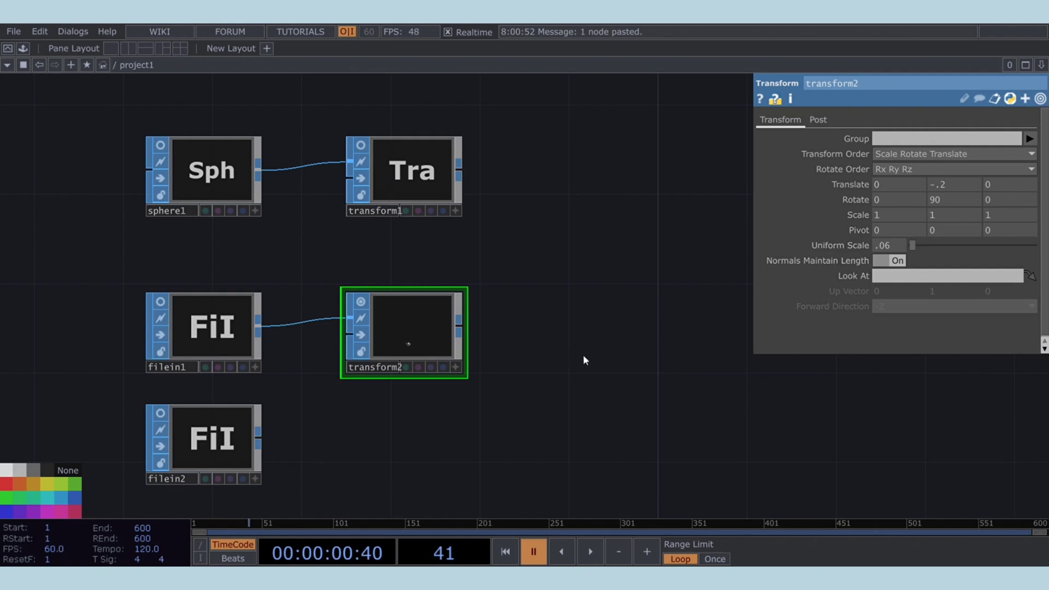
drag(583, 361, 556, 348)
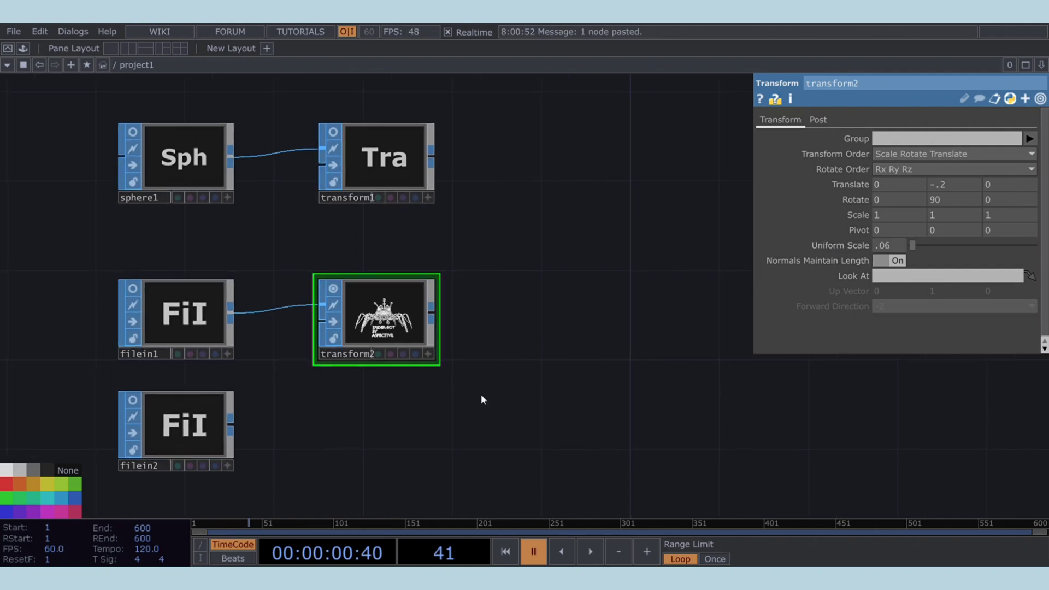
- Append a Transform SOP to the second File In node's output, below the first spider's Transform
drag(481, 399, 492, 368)
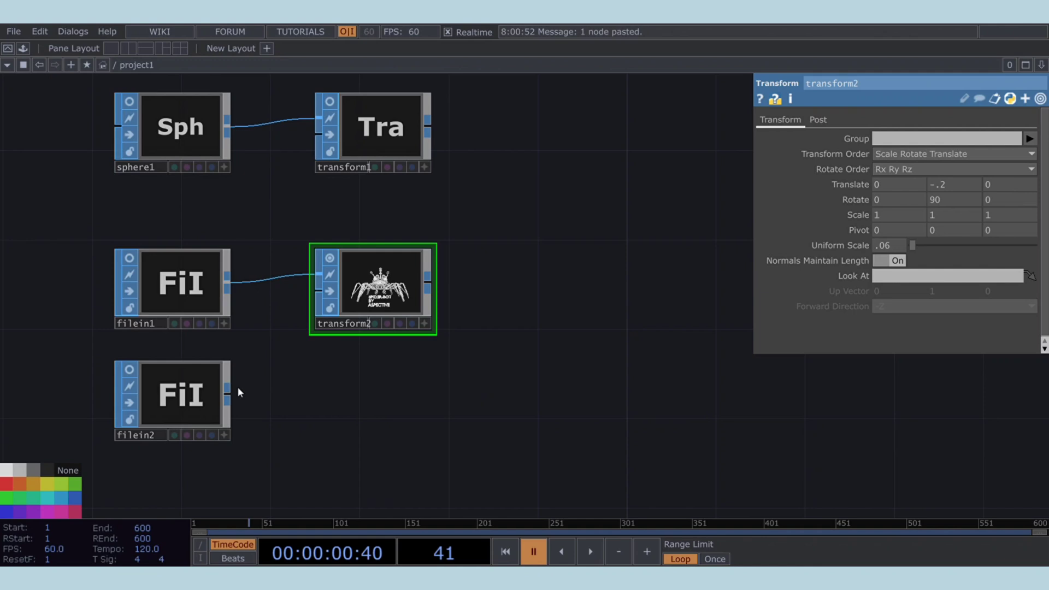
click(272, 423)
click(371, 405)
- Set the second spider Transform's X translation to 1, Y translation to -0.2 and uniform scale to 0.06
drag(490, 400, 441, 411)
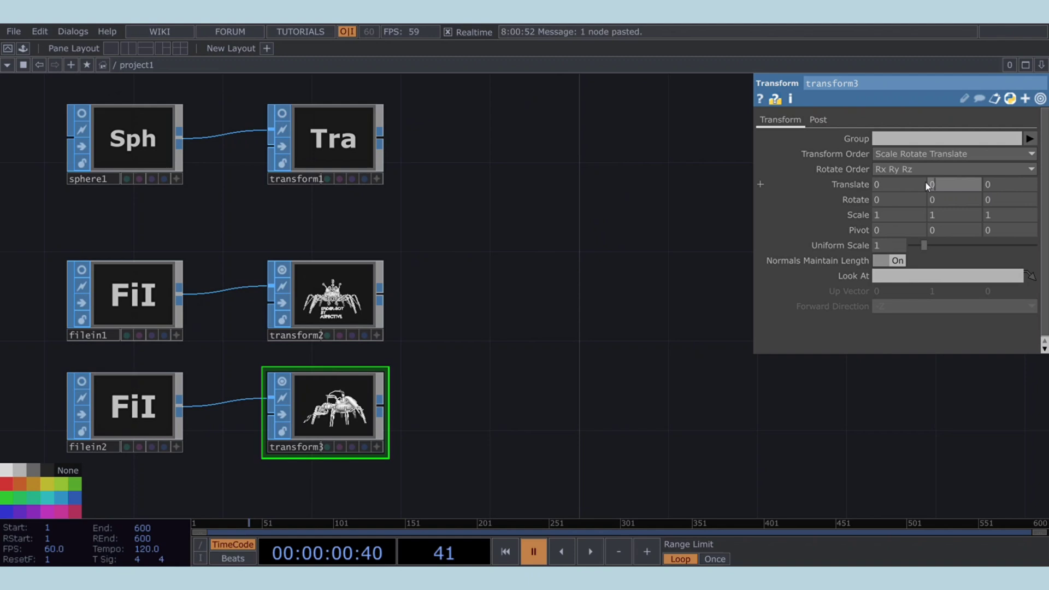
text(-.2)
key(Return)
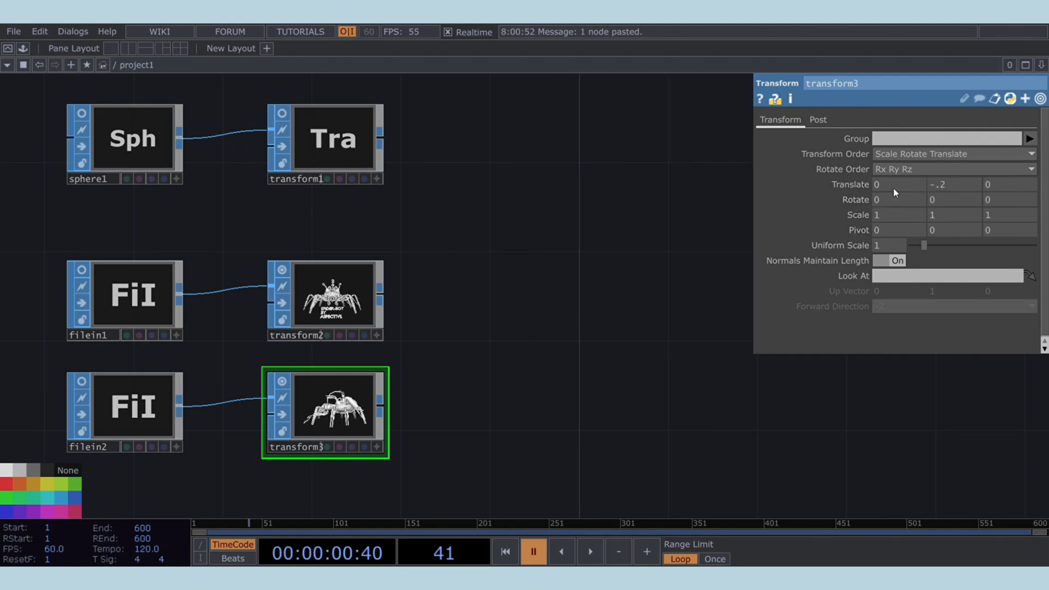
click(893, 188)
key(Return)
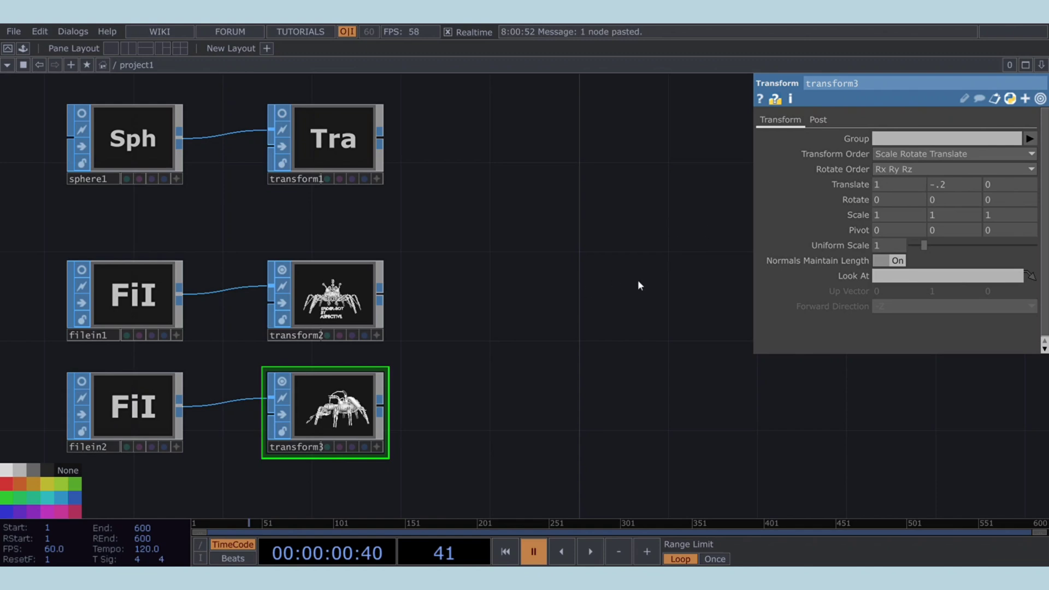
click(884, 245)
key(Return)
drag(487, 337, 430, 336)
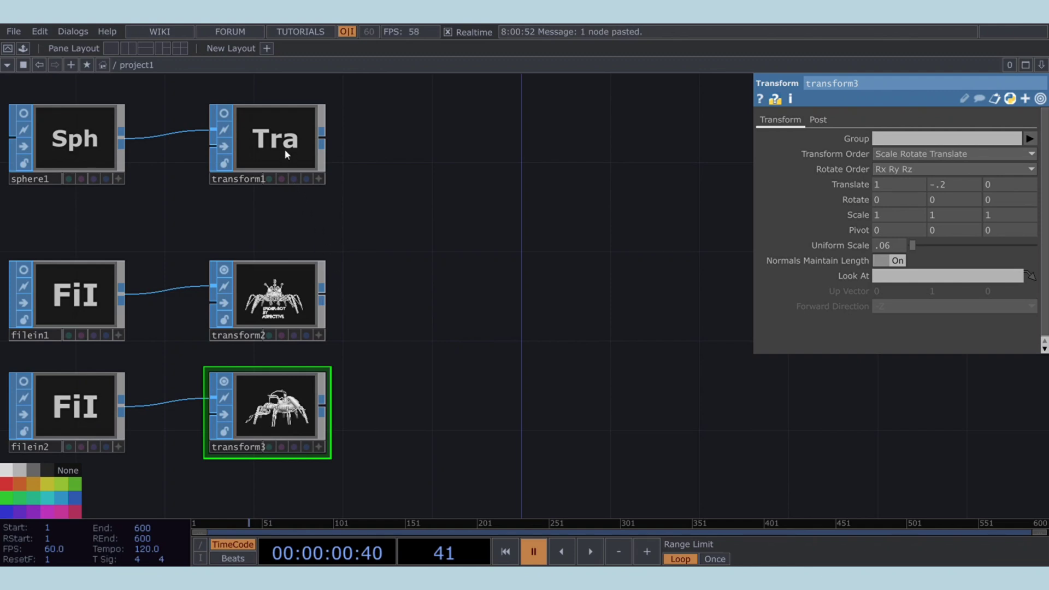
- Combine the two spider Transforms in a Merge SOP and check the merged geometry
right_click(325, 295)
click(459, 351)
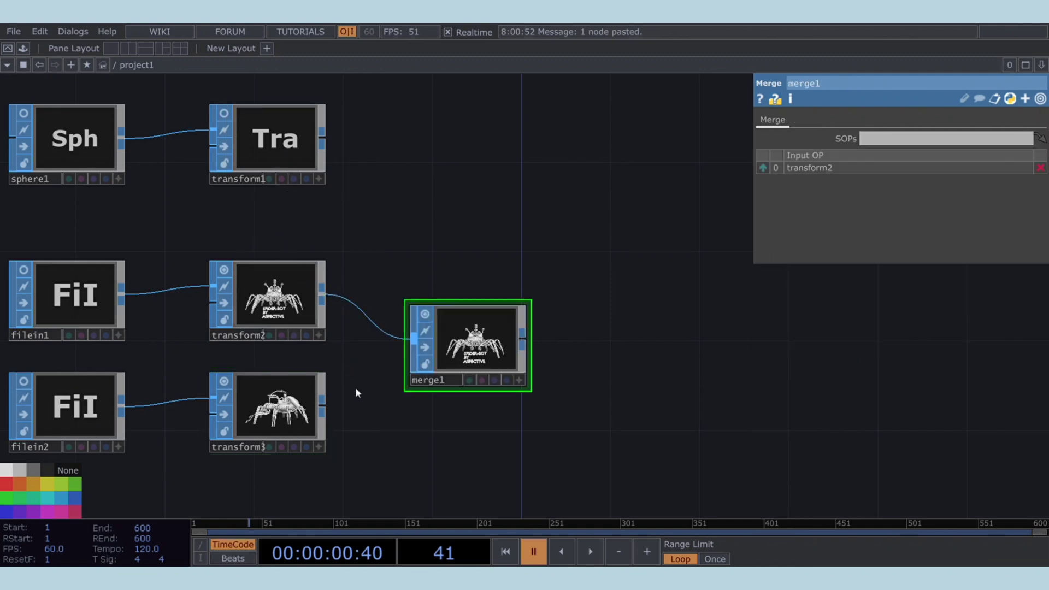
click(323, 407)
click(470, 350)
drag(612, 352, 547, 420)
scroll(449, 431, up, 6)
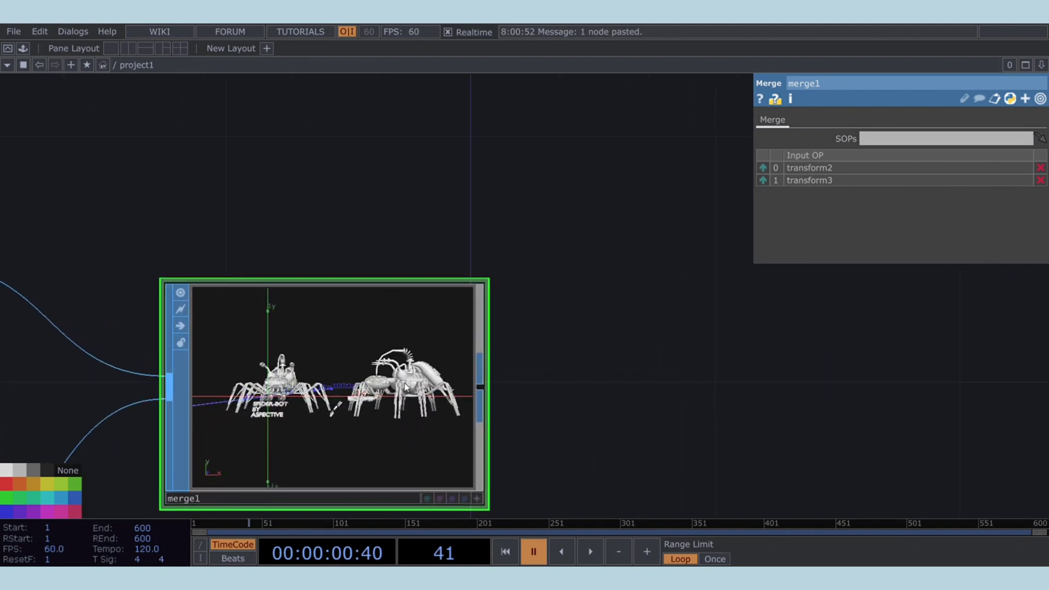
scroll(487, 366, down, 6)
drag(503, 391, 556, 385)
- Set the second spider Transform's Y rotation to 90 and check both spiders in the Merge
click(268, 415)
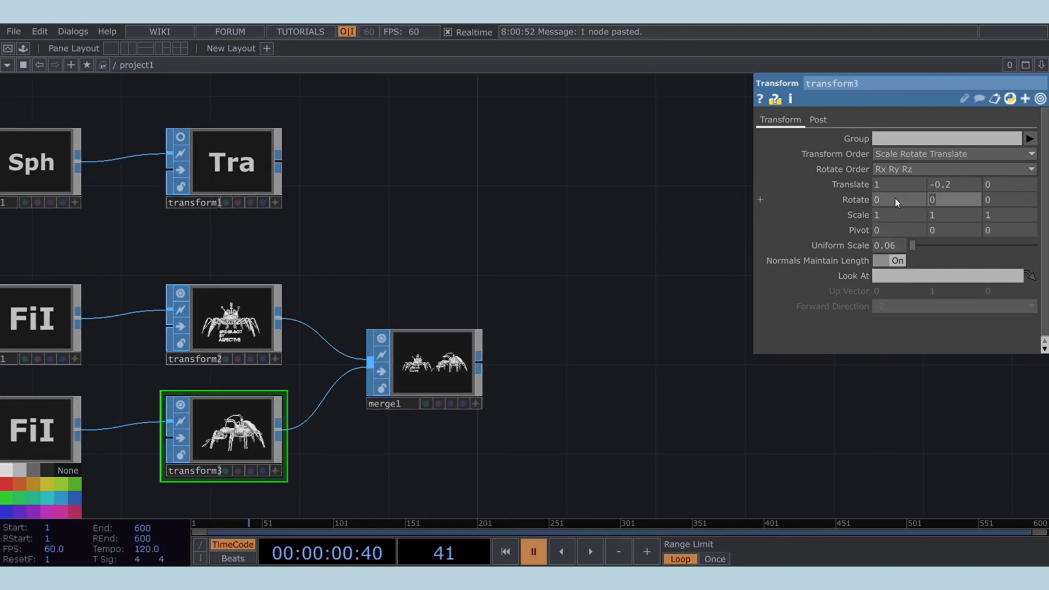
text(90)
key(Return)
scroll(522, 368, up, 2)
scroll(432, 371, up, 4)
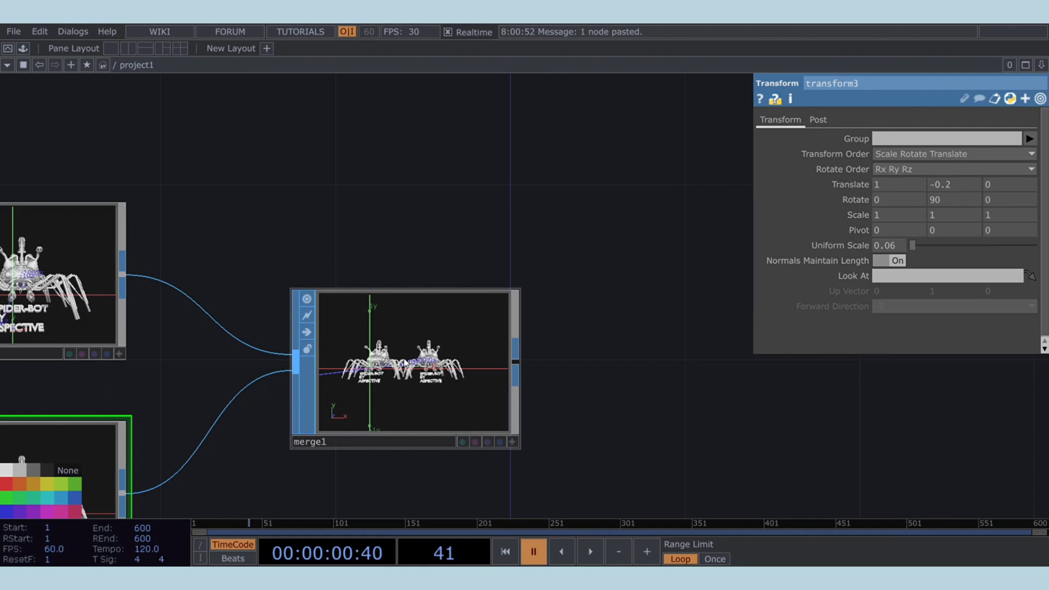
scroll(545, 290, down, 5)
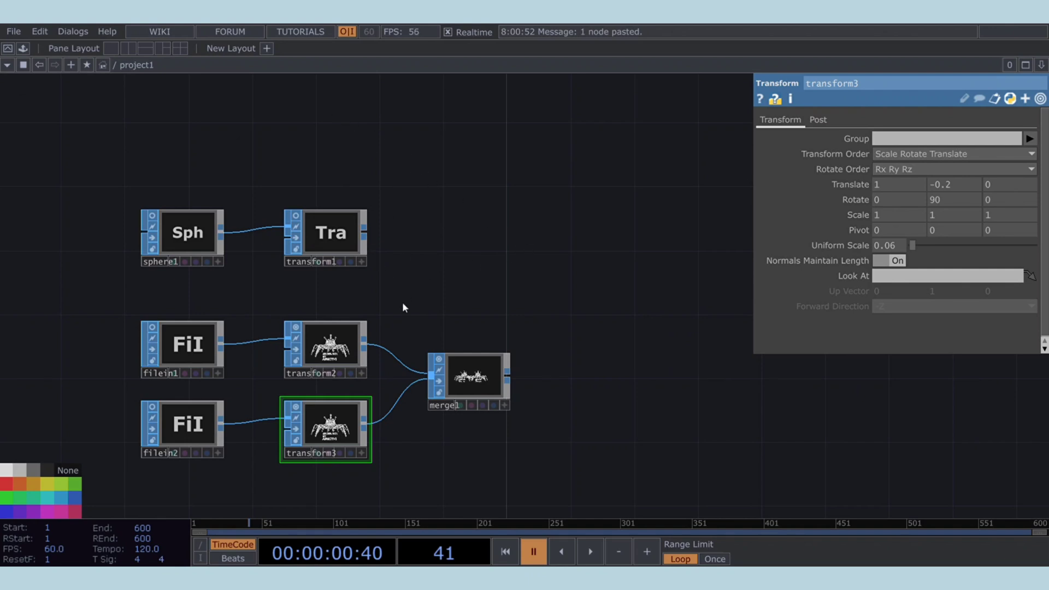
click(556, 273)
right_click(556, 273)
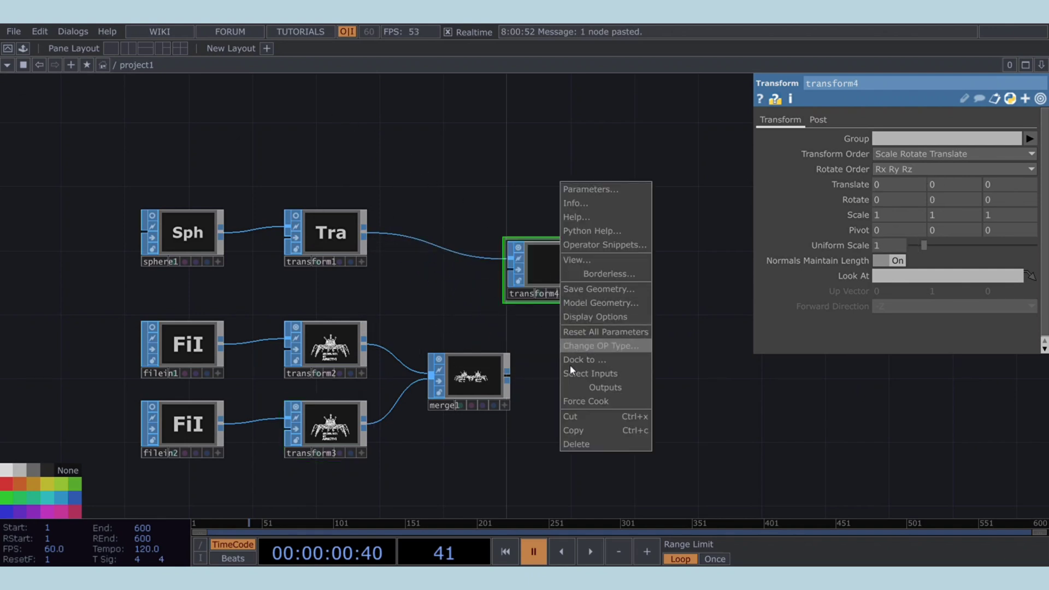
click(577, 445)
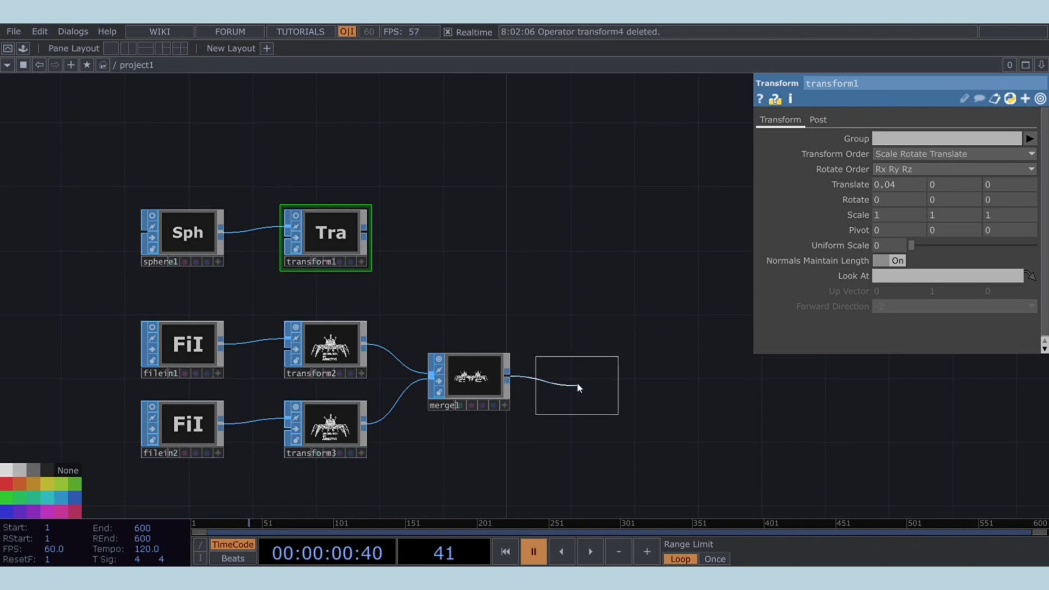
- Append a Transform SOP to the spider Merge and set its Y translation to 0.2
click(578, 374)
scroll(562, 427, up, 4)
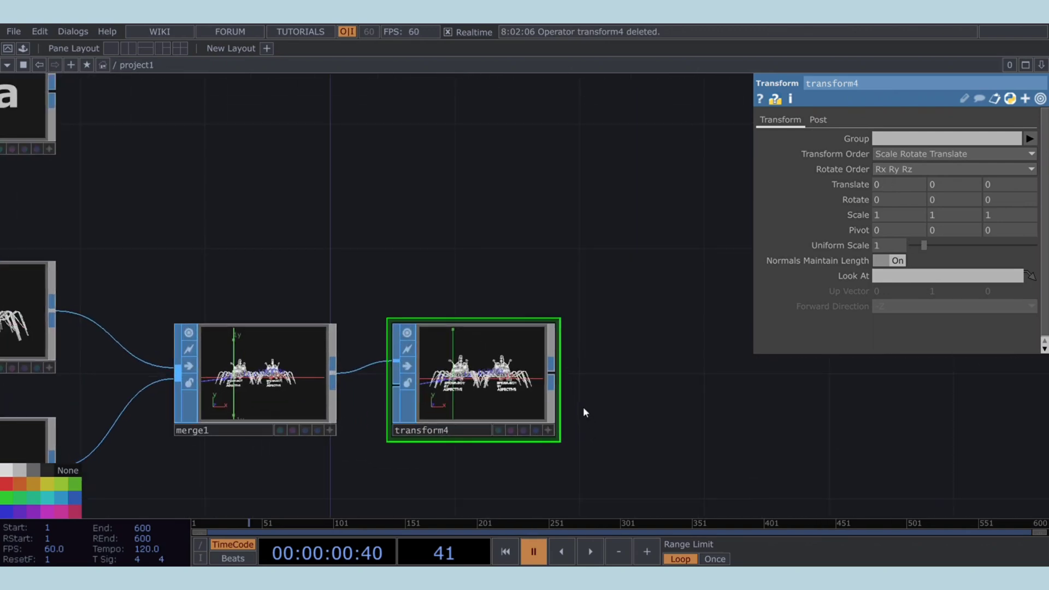
scroll(543, 419, down, 2)
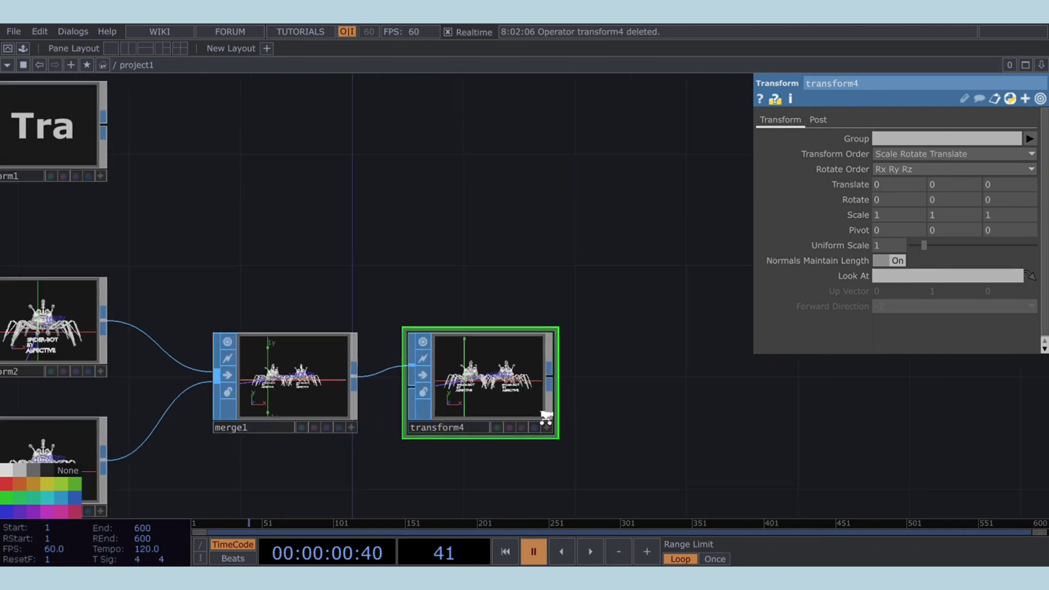
click(940, 188)
text(.)
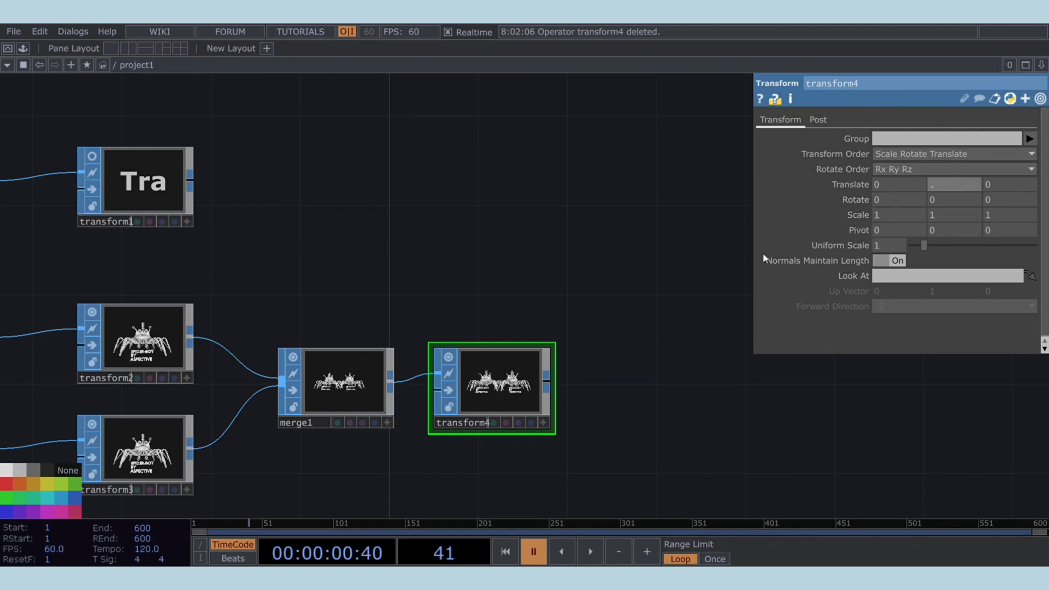
text(2)
key(Return)
scroll(510, 405, up, 4)
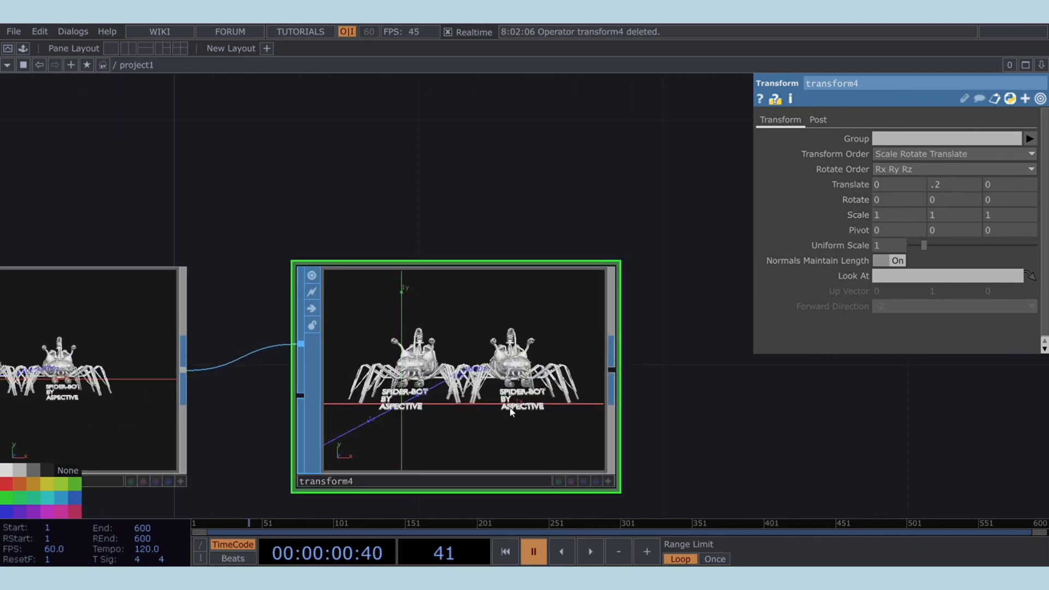
scroll(510, 410, down, 2)
scroll(553, 346, down, 3)
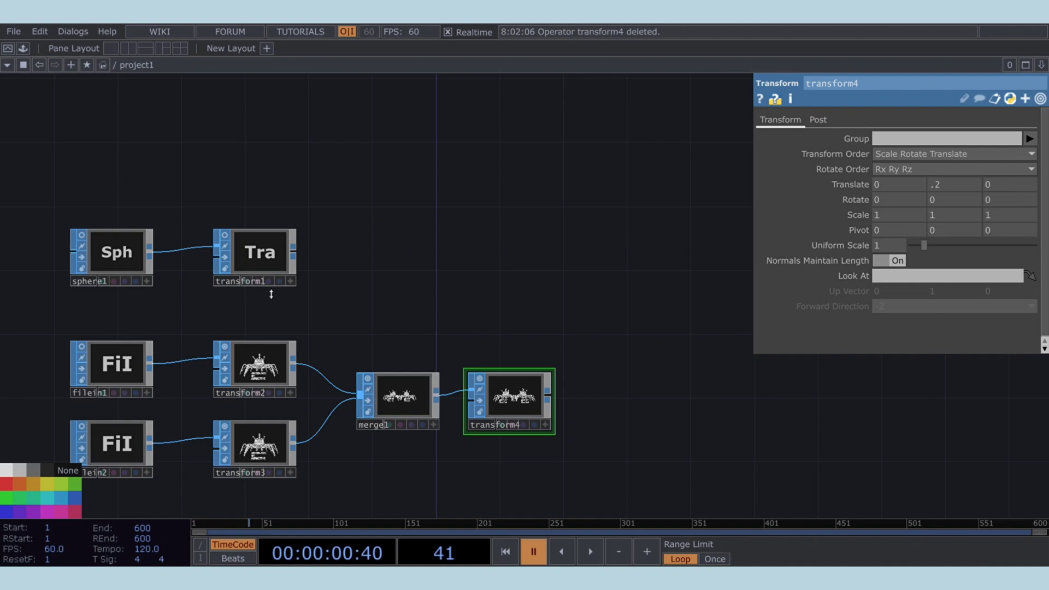
- Combine the sphere's Transform and the merged spiders' Transform in a new Merge SOP
click(294, 255)
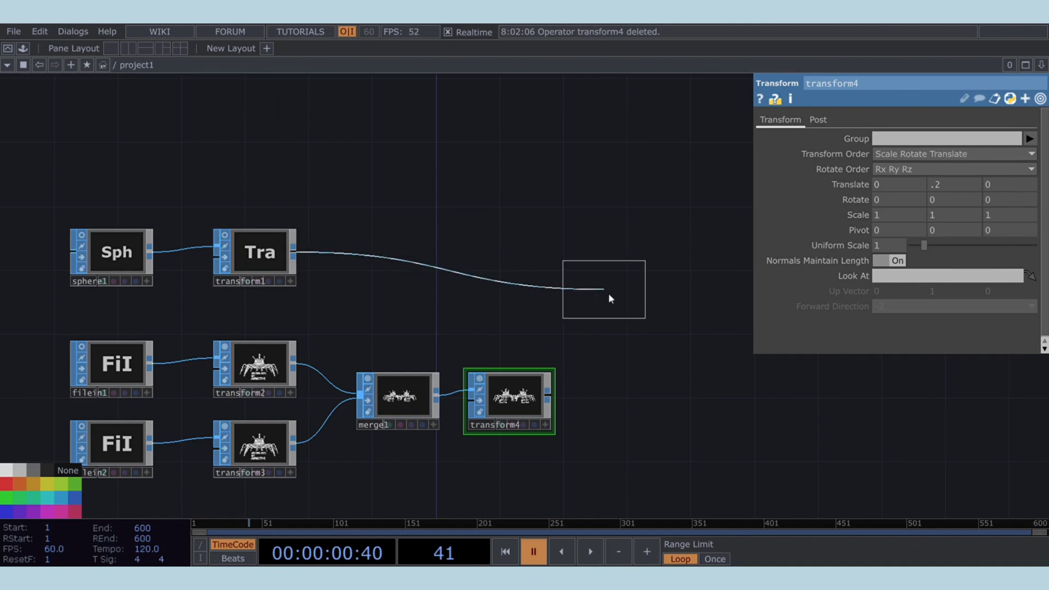
click(624, 325)
drag(549, 395, 583, 322)
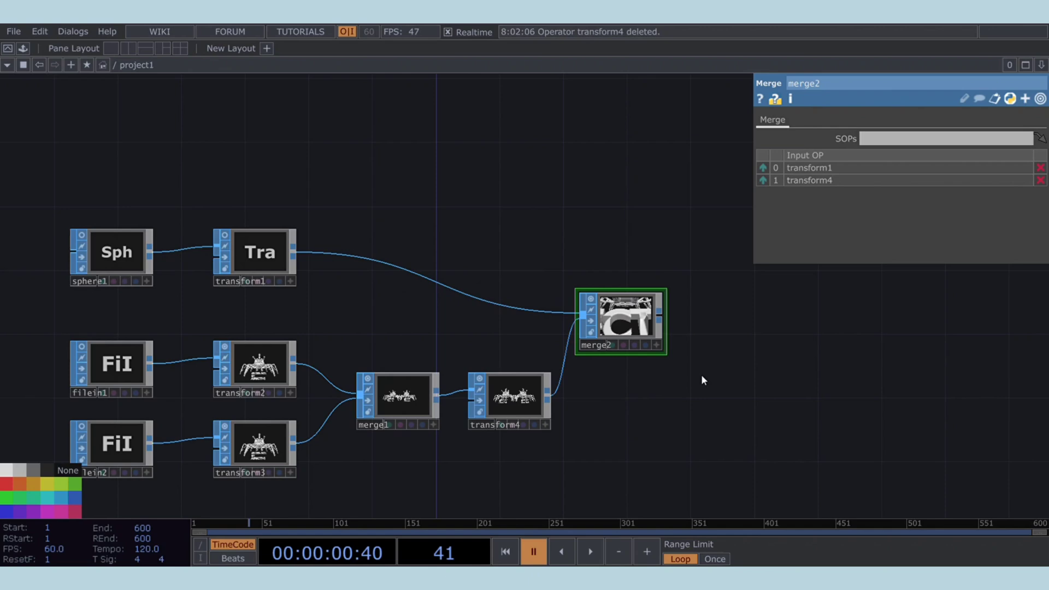
scroll(647, 394, up, 5)
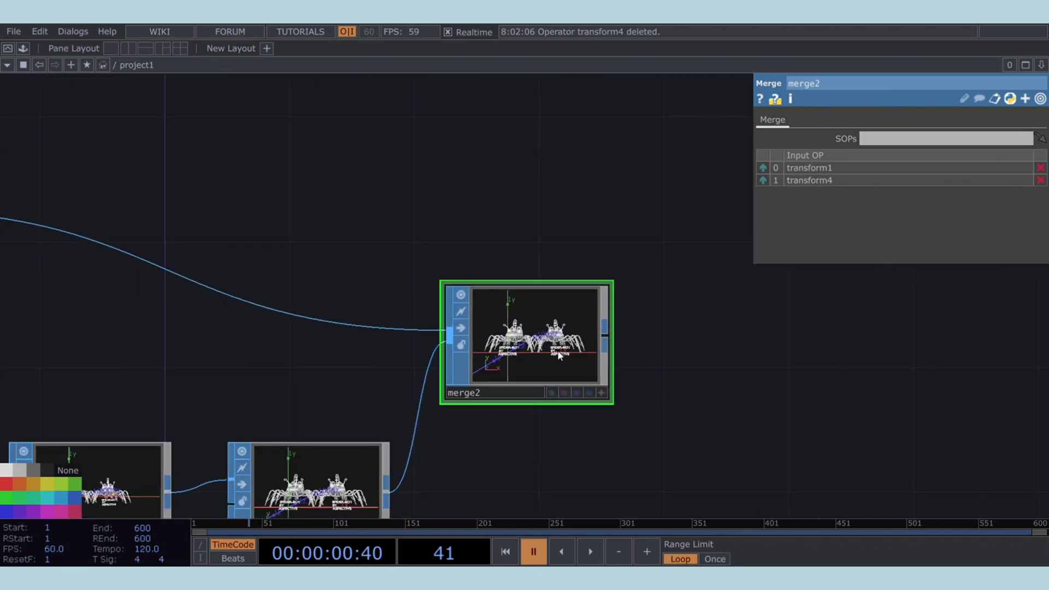
- Turn off the viewers of all the geometry nodes up to the final Merge
scroll(560, 355, down, 6)
drag(617, 399, 338, 281)
scroll(562, 382, up, 5)
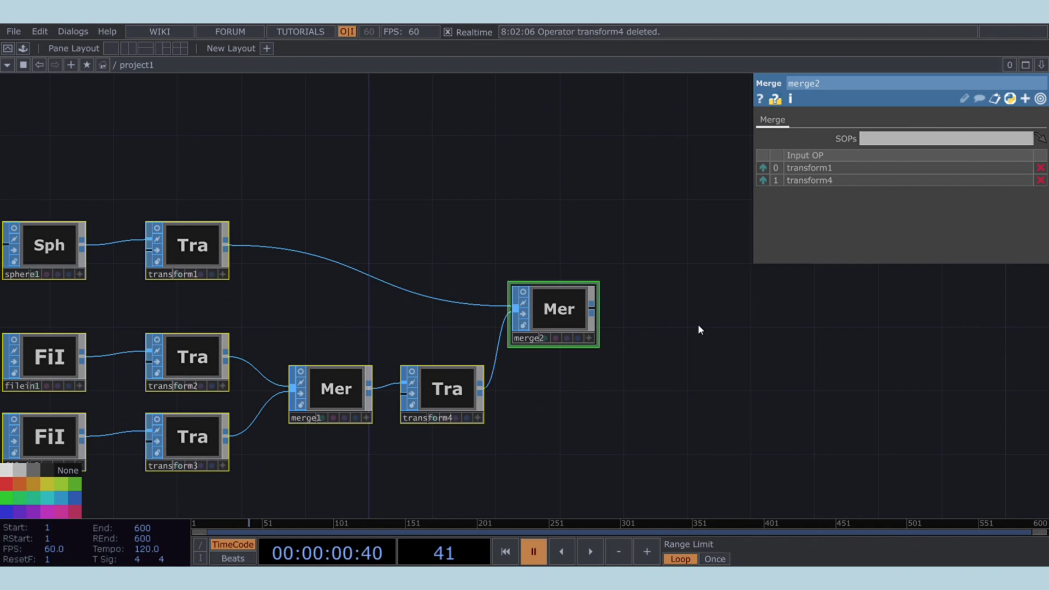
- Append a Null SOP to the output of the final Merge
drag(700, 330, 442, 431)
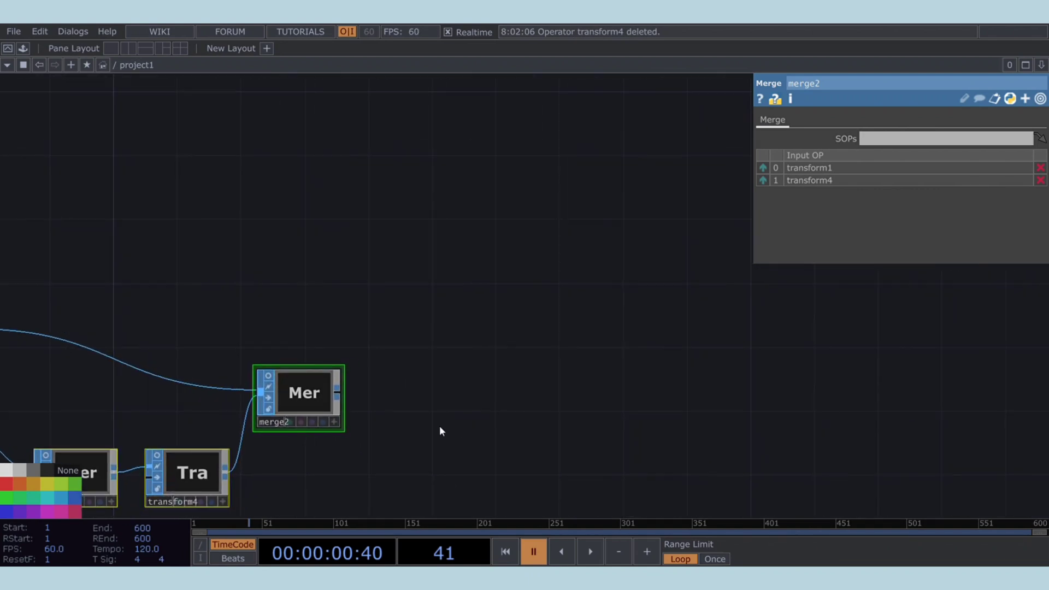
click(350, 408)
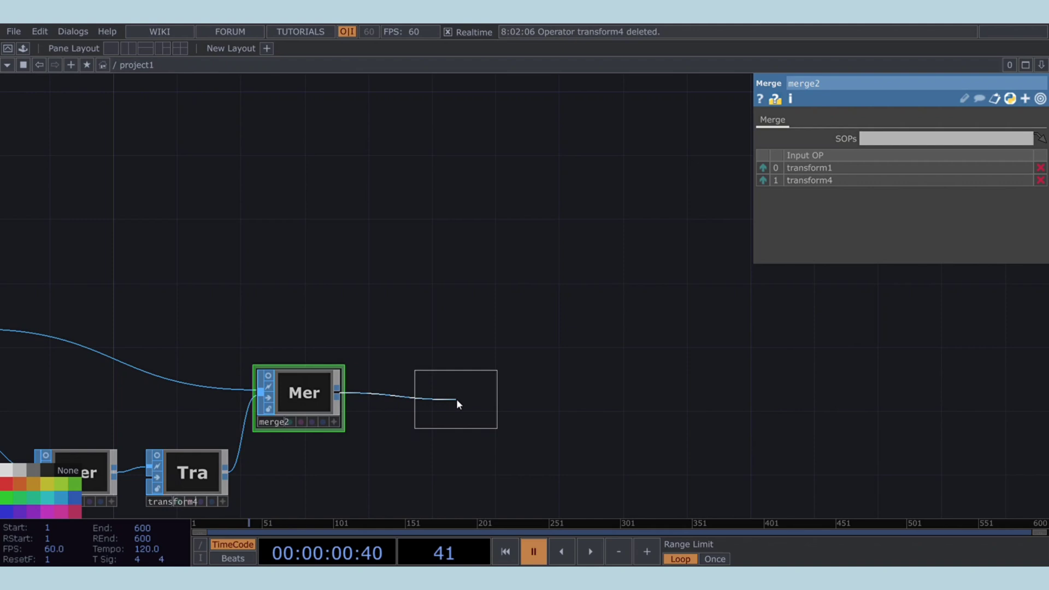
click(457, 399)
- Add a SOP to CHOP that reads the Null's geometry, and enable its Normal channels alongside Position XYZ
drag(603, 400, 435, 354)
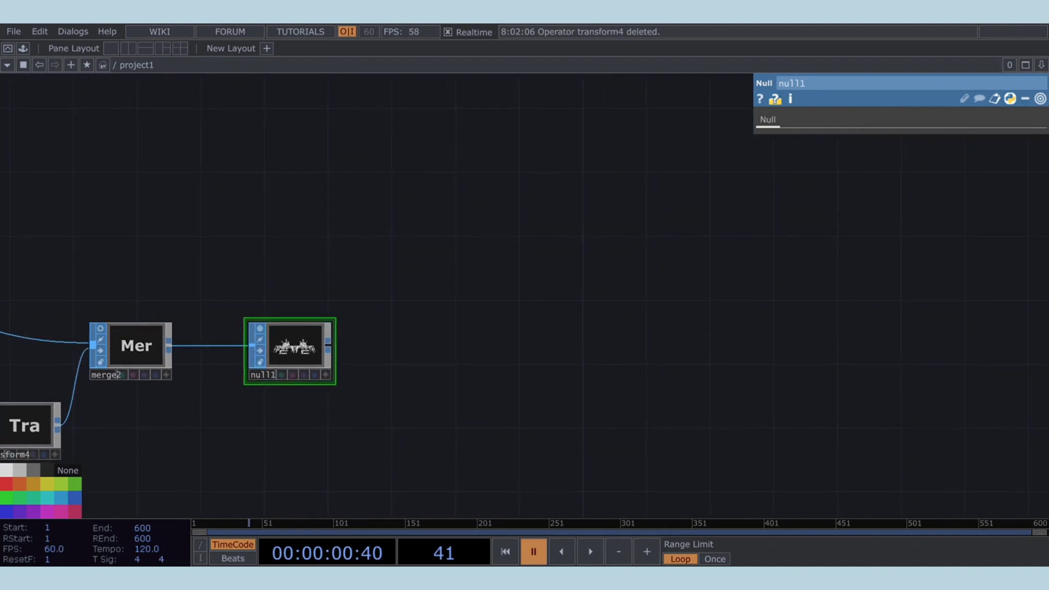
drag(420, 286, 313, 289)
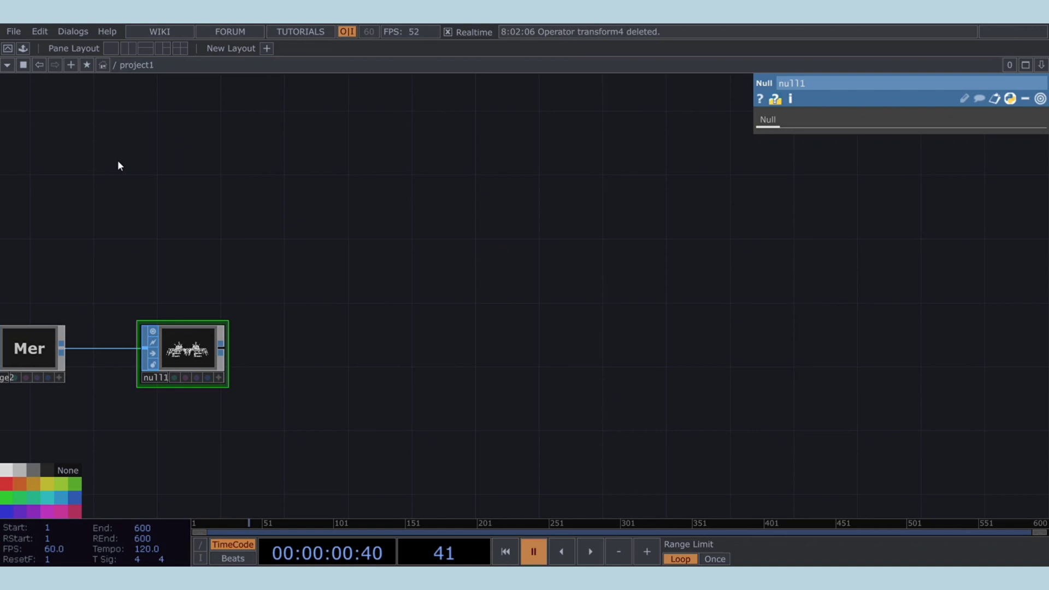
click(372, 352)
drag(372, 395, 302, 405)
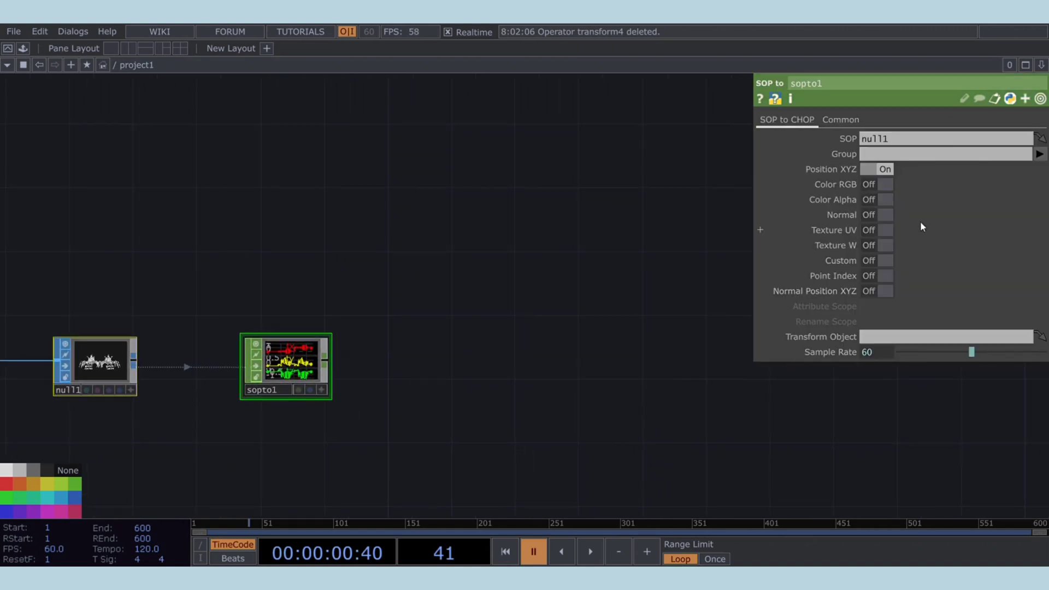
click(877, 215)
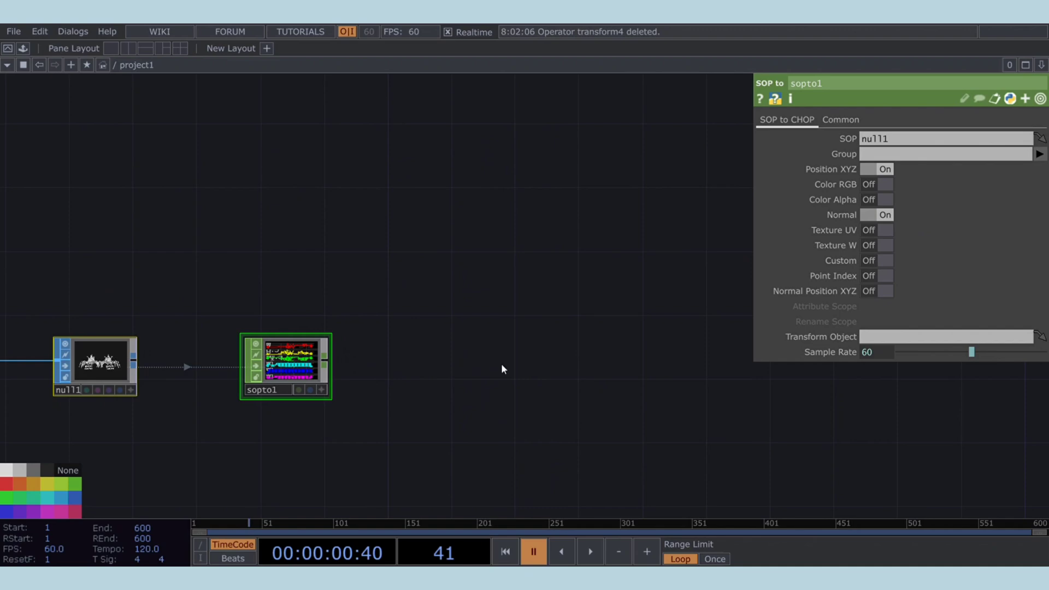
scroll(305, 379, up, 8)
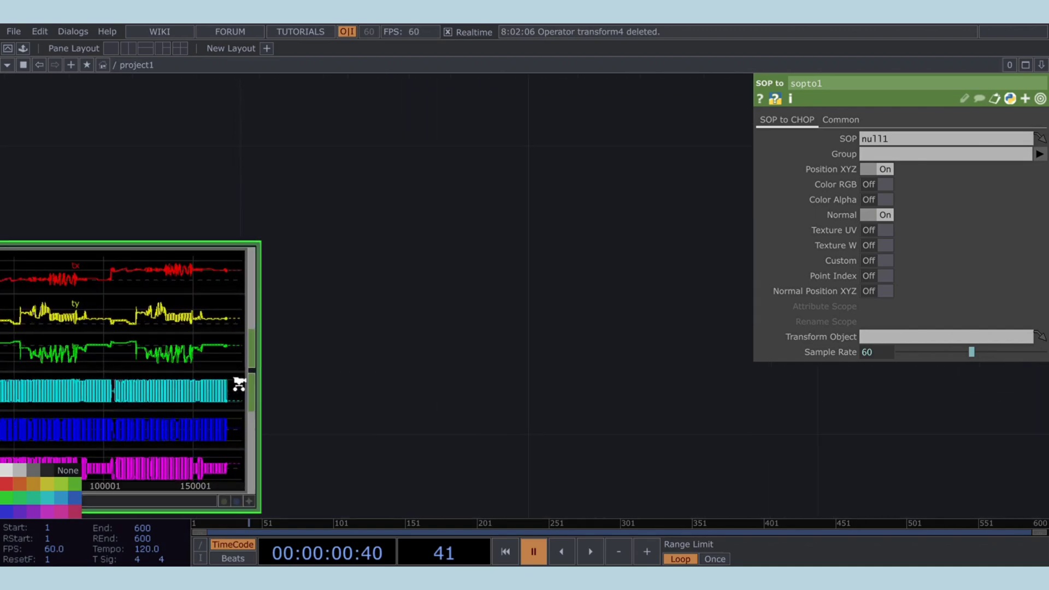
scroll(332, 371, down, 5)
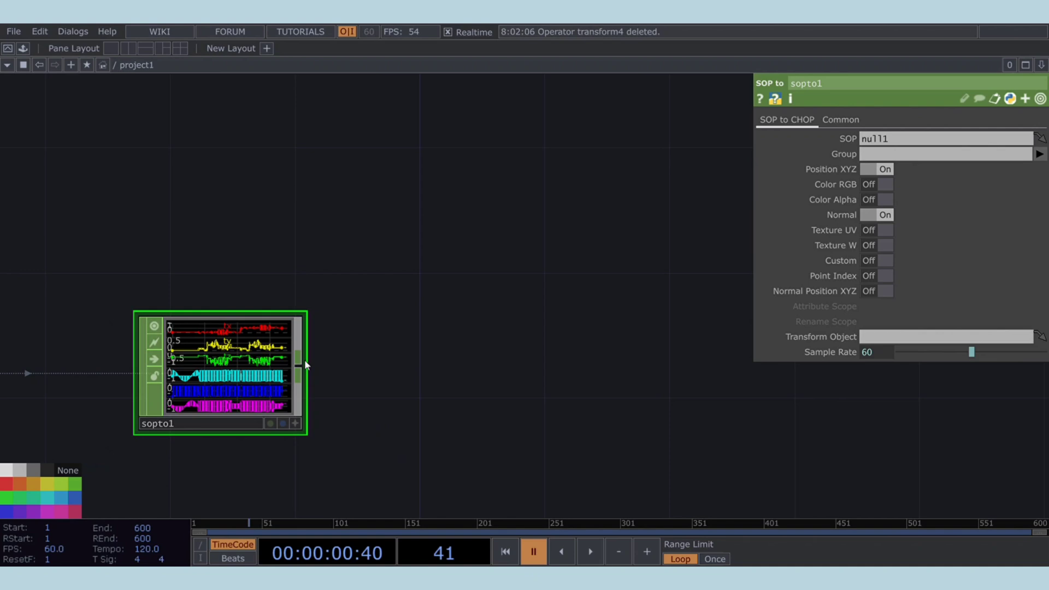
- Append a Select CHOP to the SOP to CHOP, limit its channel names to t*, and place it closer to its source
click(422, 371)
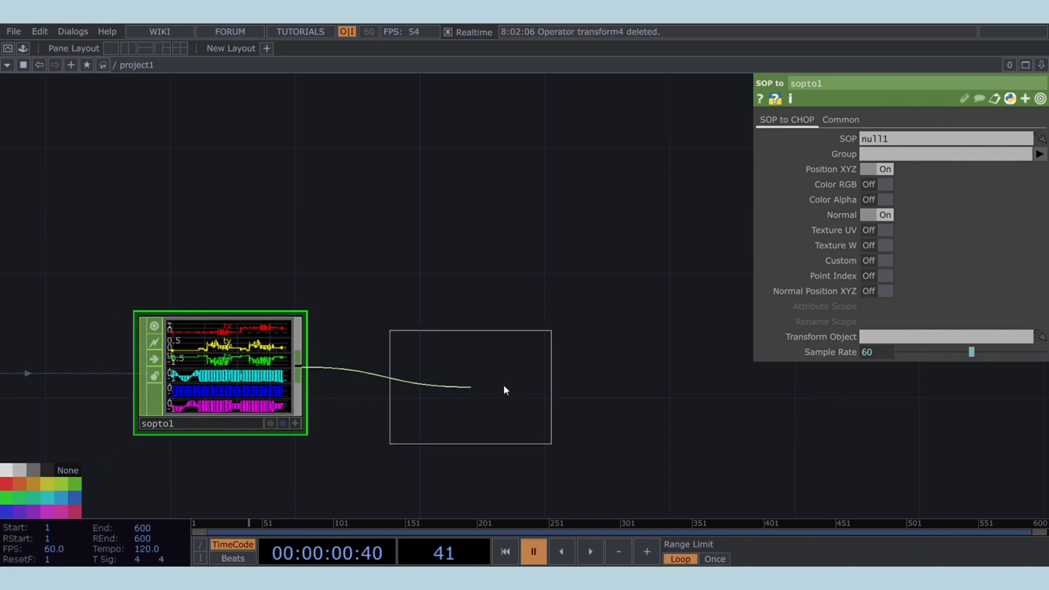
click(519, 384)
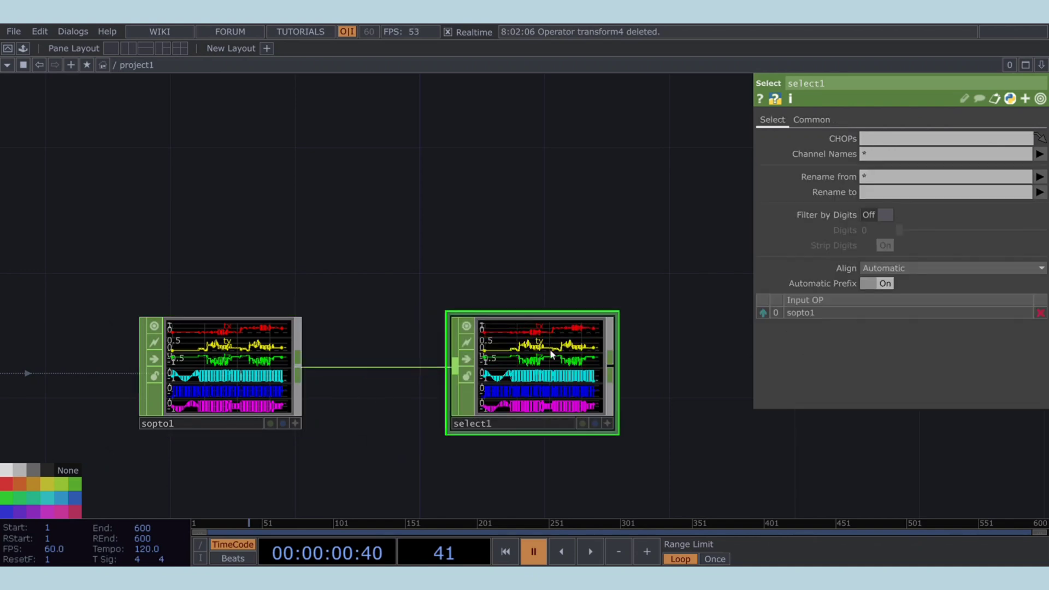
click(882, 155)
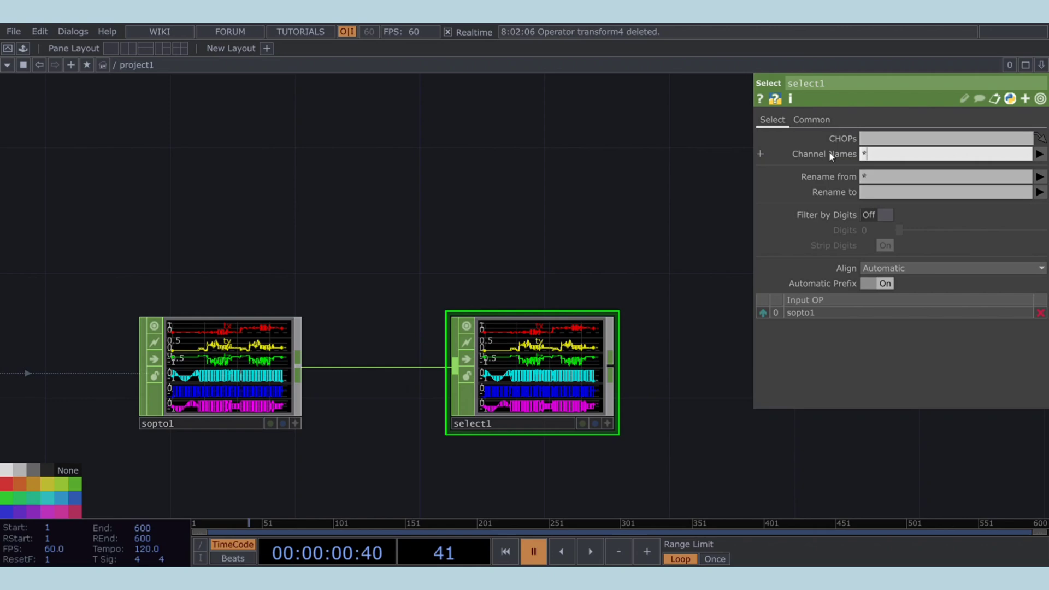
click(856, 155)
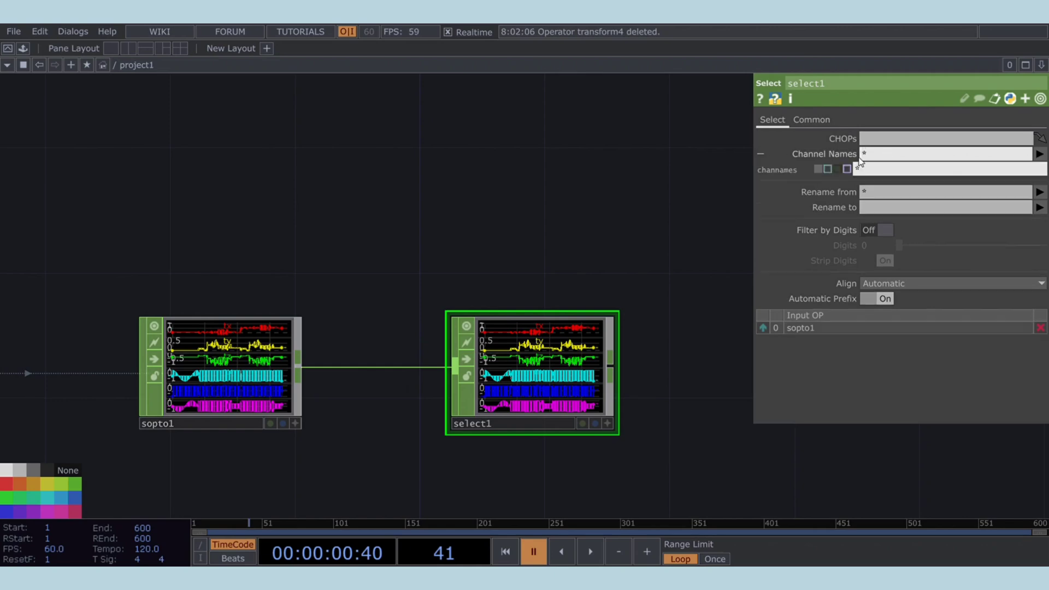
text(t)
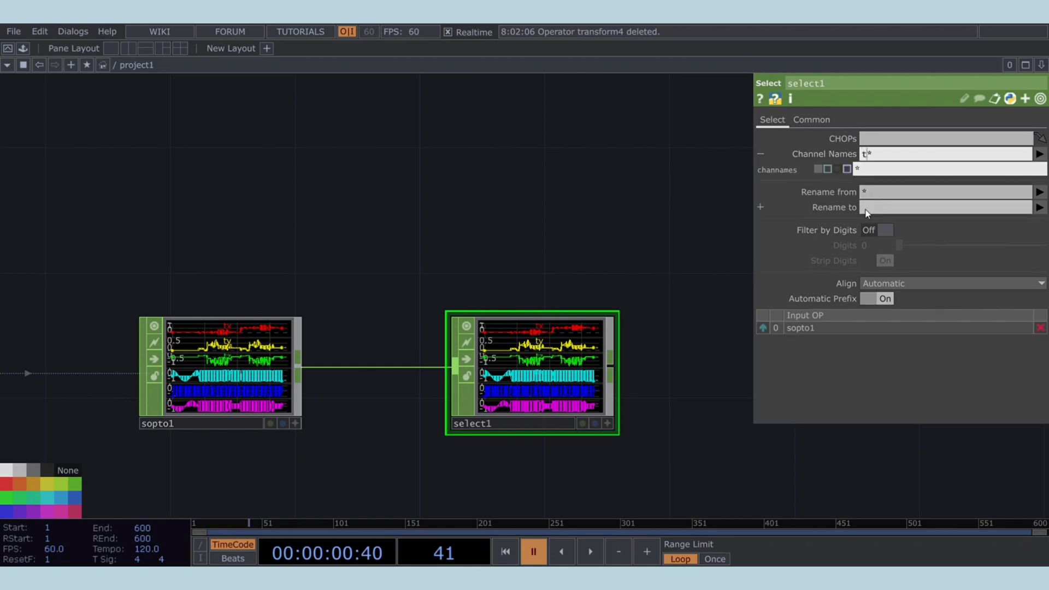
key(Return)
scroll(547, 345, up, 5)
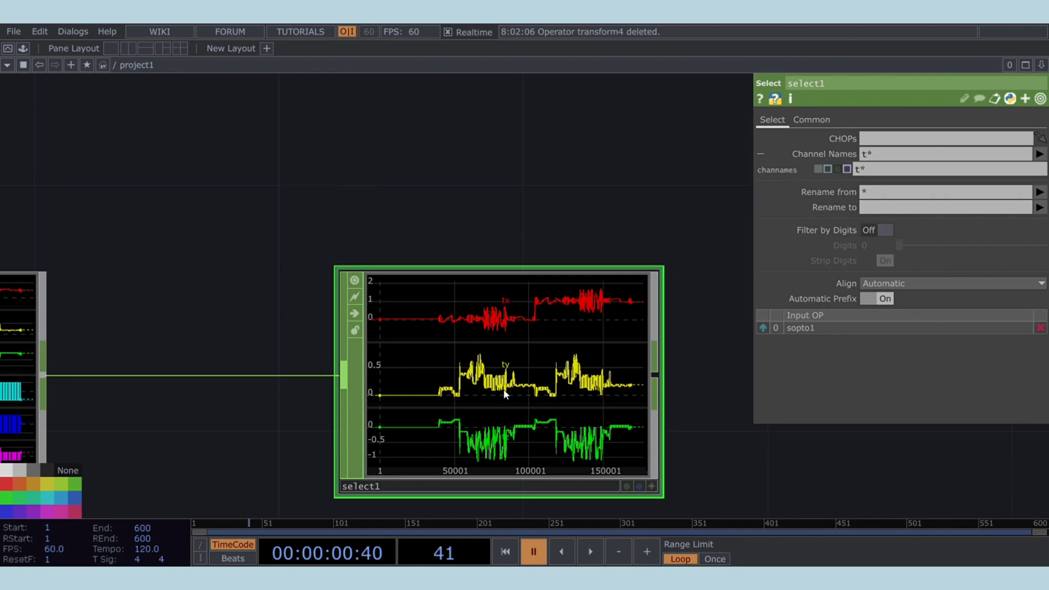
scroll(544, 391, down, 5)
scroll(543, 397, down, 3)
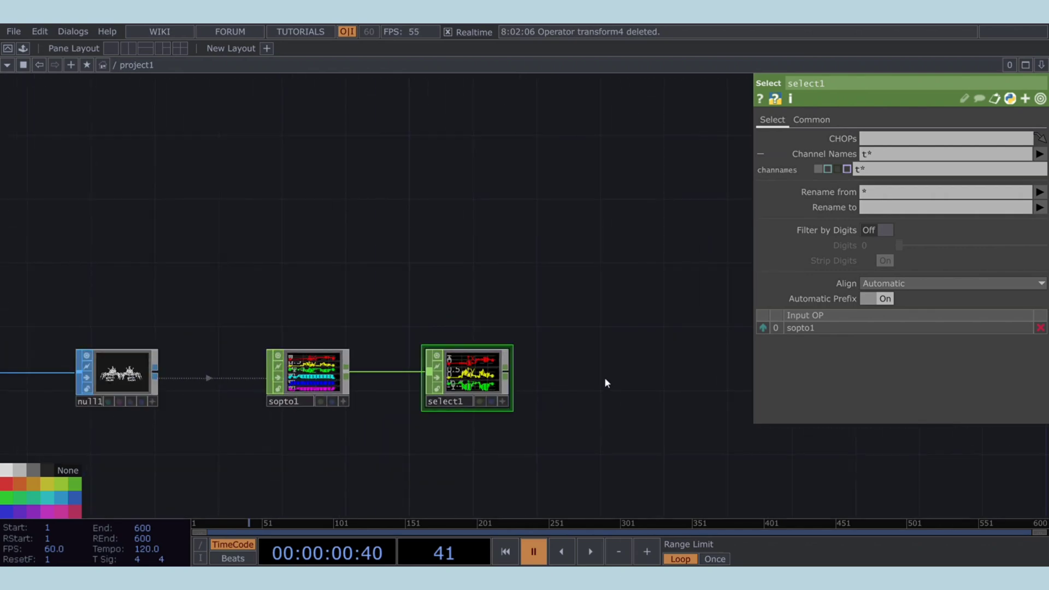
drag(605, 381, 568, 379)
drag(454, 377, 413, 378)
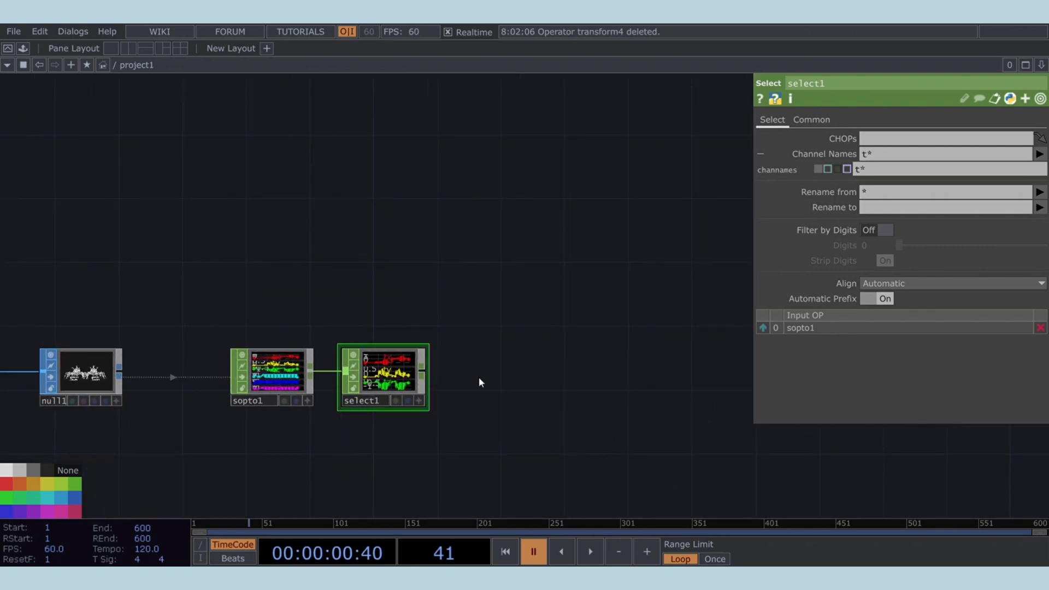
- Add a Noise CHOP below the Select CHOP
drag(519, 374, 390, 380)
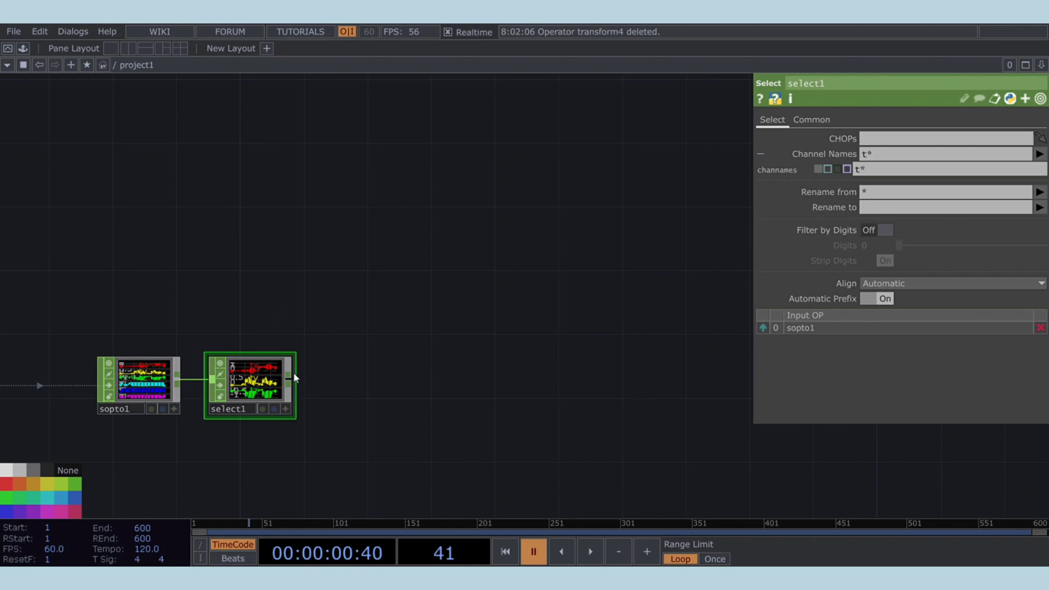
drag(321, 438, 341, 404)
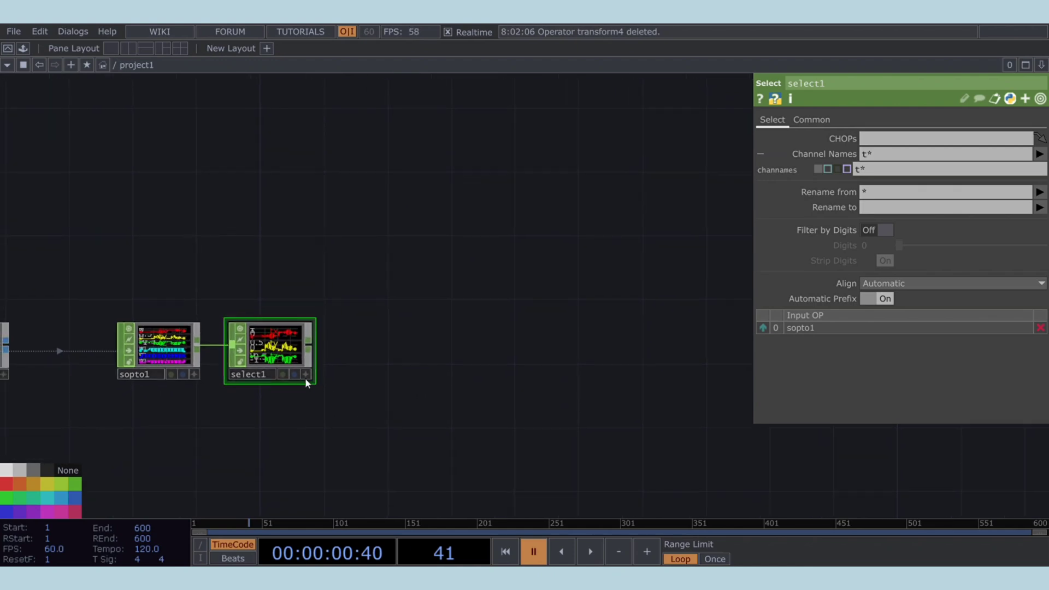
key(ctrl+v)
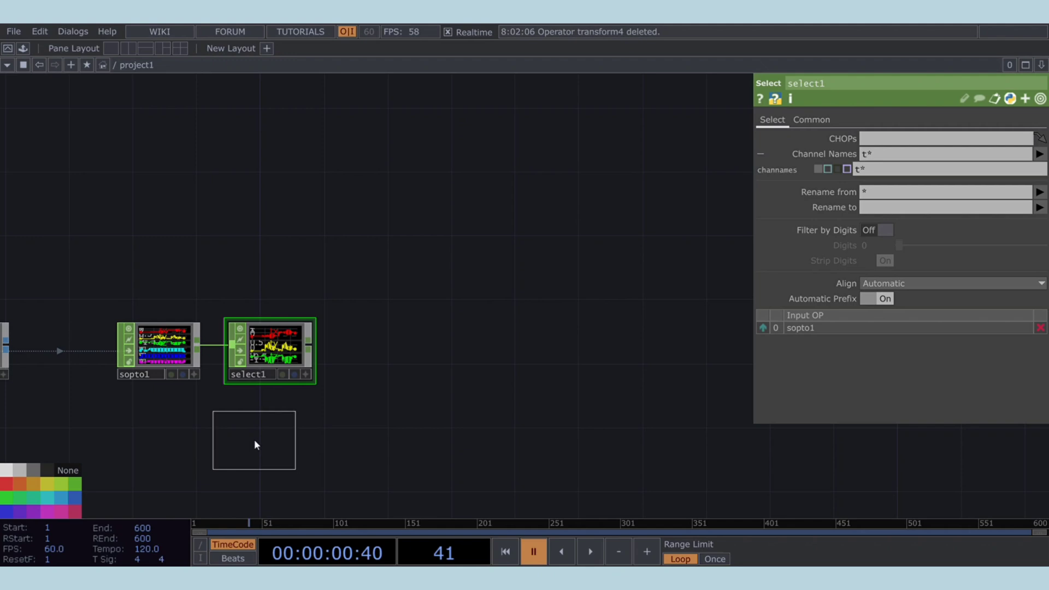
click(254, 439)
- Set the Noise CHOP's export method to DAT Table by Name and align the node beneath the Select CHOP
click(826, 119)
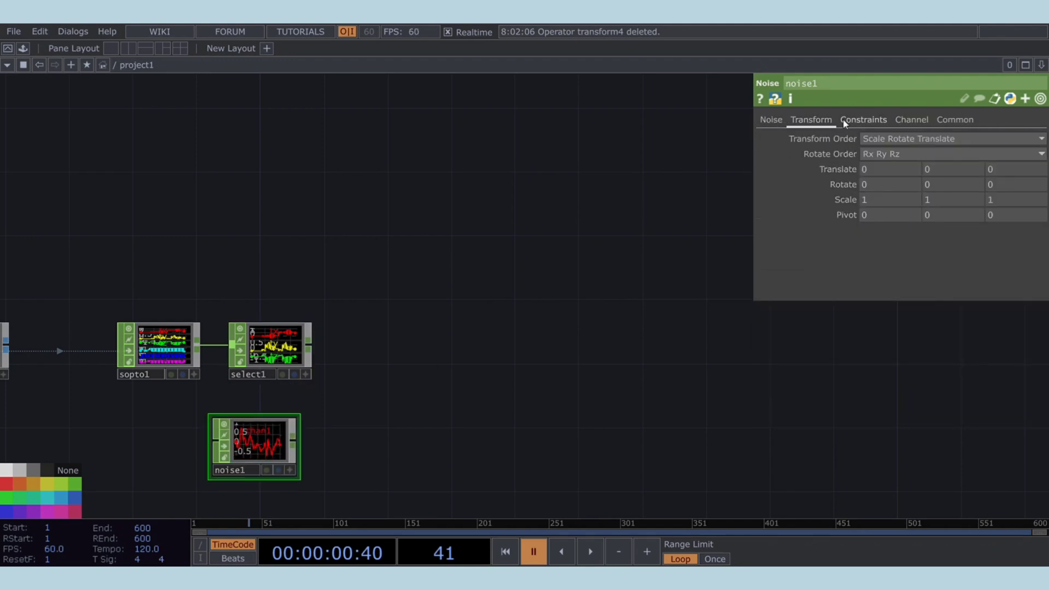
click(864, 120)
click(908, 120)
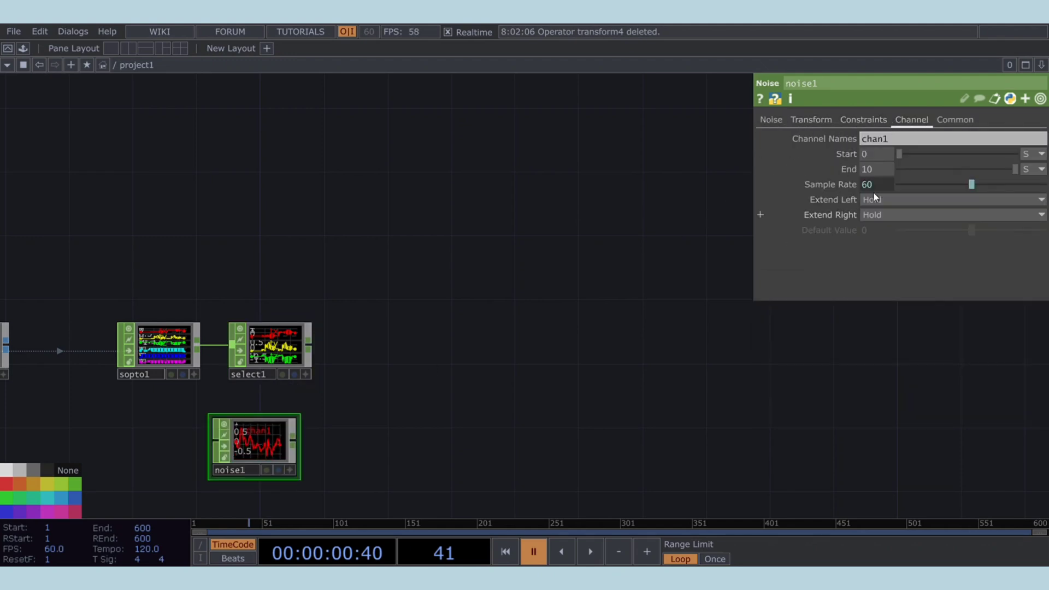
click(944, 119)
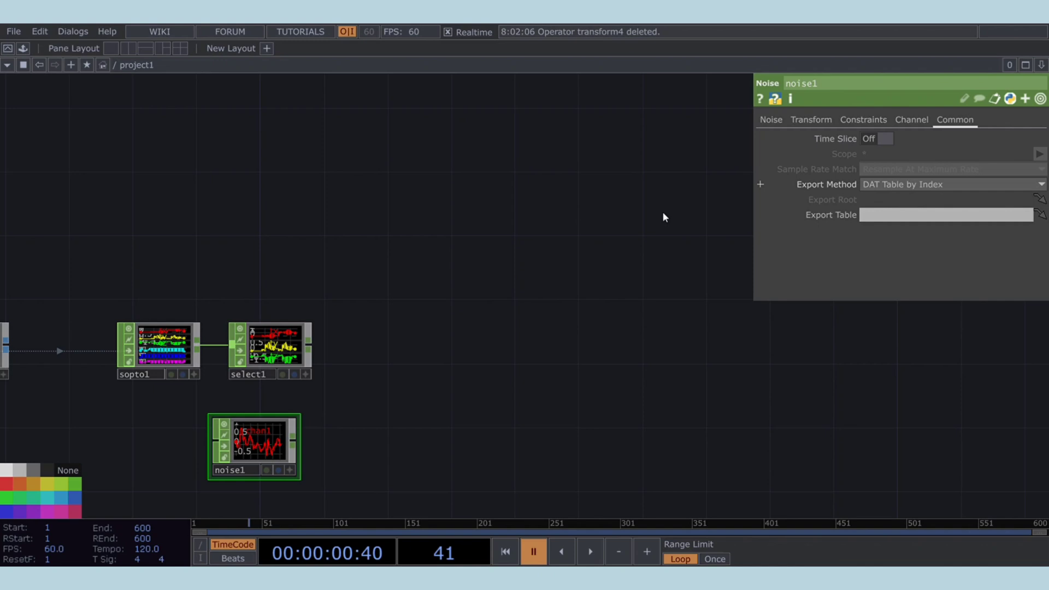
click(887, 184)
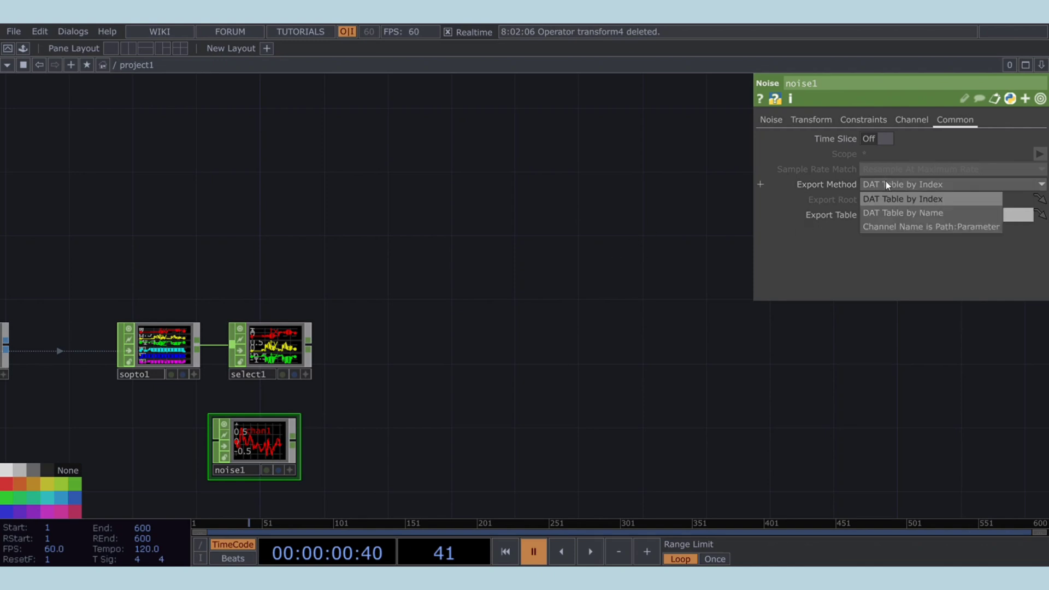
click(908, 212)
drag(266, 447, 282, 447)
- Set the Noise CHOP's channel names to tx ty tz
click(281, 346)
scroll(386, 349, up, 3)
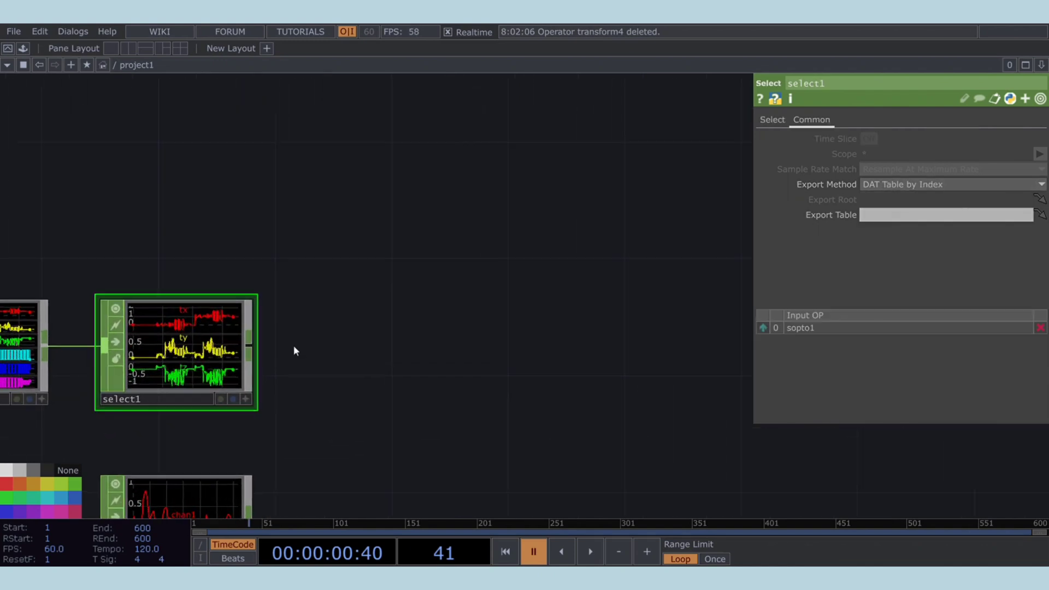
drag(420, 389, 451, 299)
scroll(454, 295, down, 2)
click(278, 385)
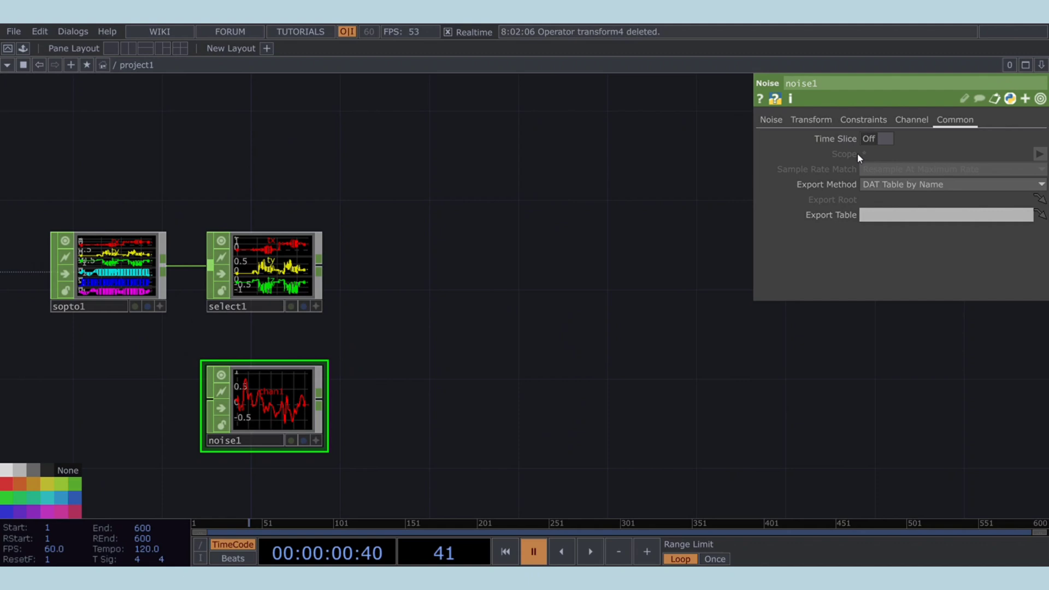
click(909, 119)
click(897, 139)
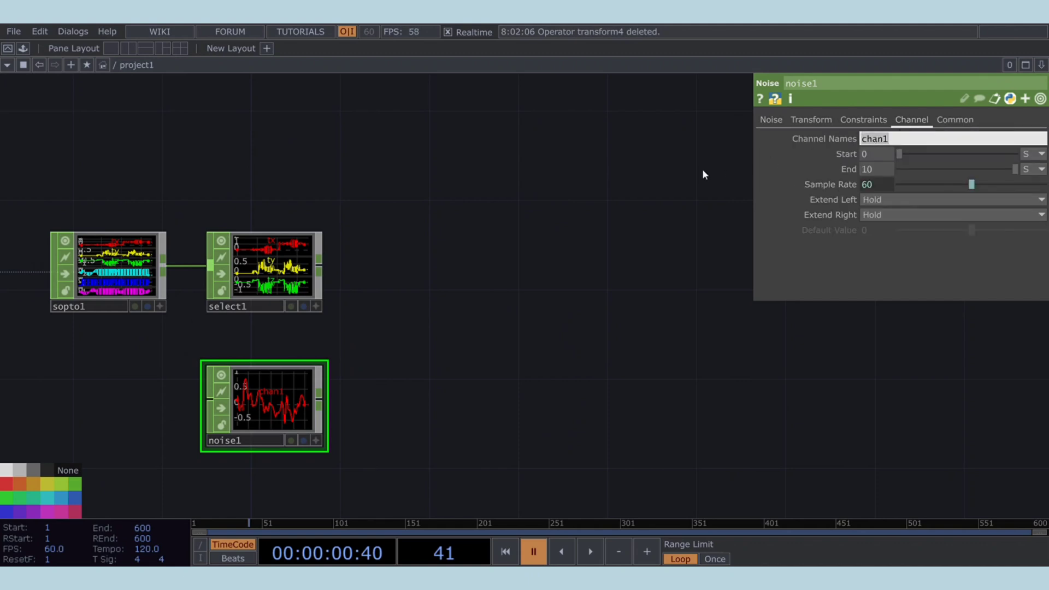
text(tx ty tz)
key(Return)
scroll(267, 426, up, 3)
scroll(280, 399, down, 5)
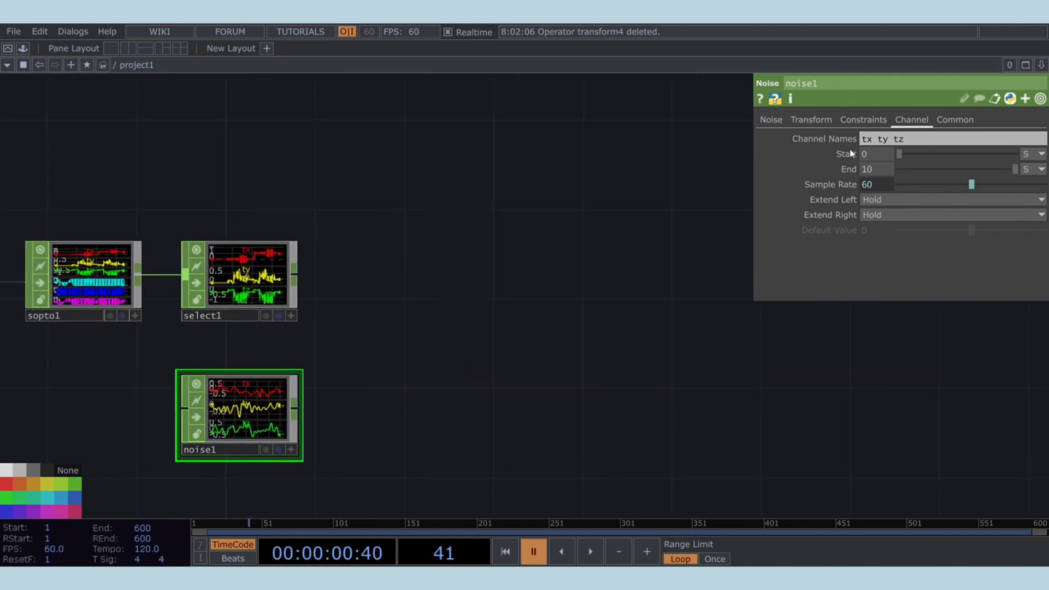
- Animate the Noise CHOP's Z translate with the expression absTime.seconds*.5
click(825, 121)
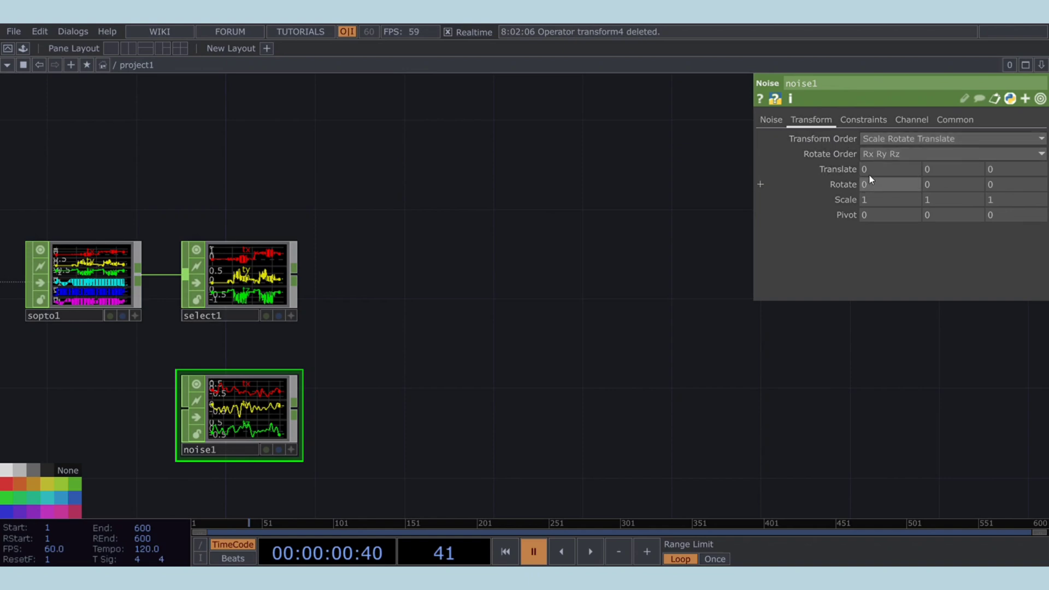
click(832, 168)
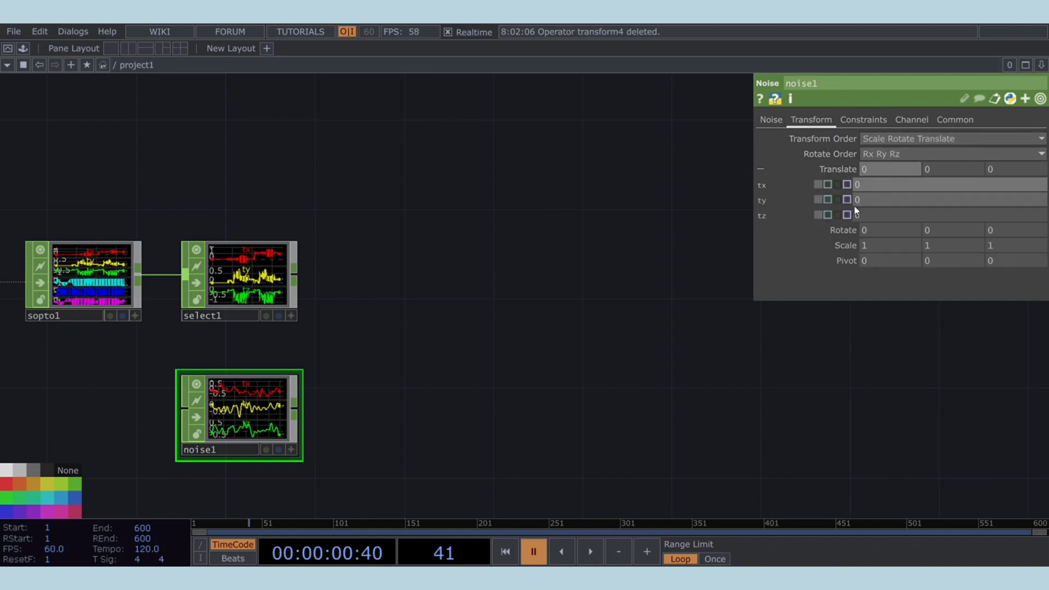
drag(864, 215, 819, 213)
text(absTime.seconds*.05)
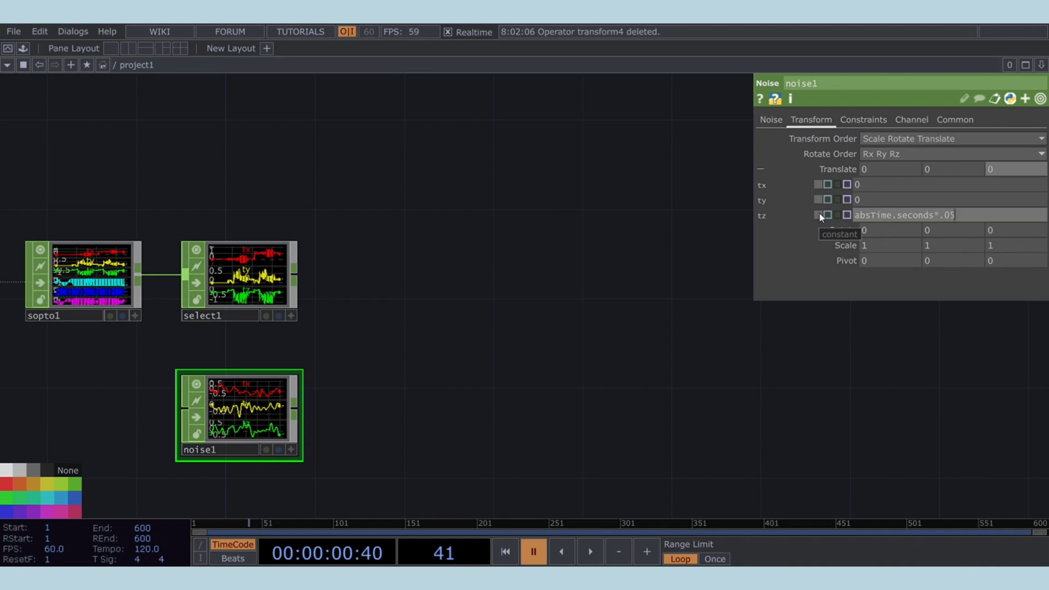
key(Left)
key(BackSpace)
key(Return)
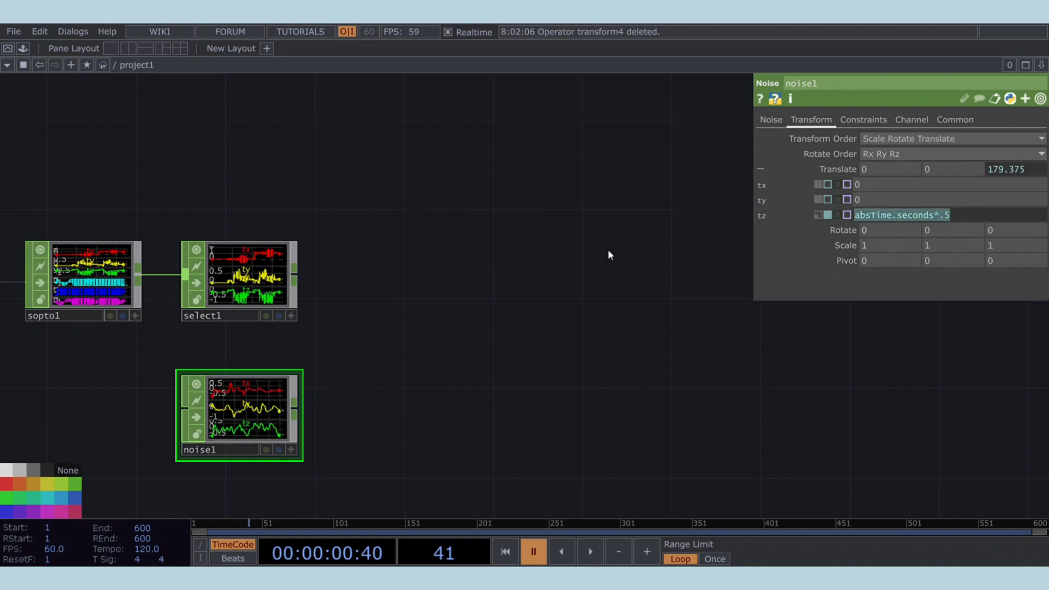
- Copy the absTime.seconds*.5 expression to the Noise CHOP's Y and X translate
key(ctrl+c)
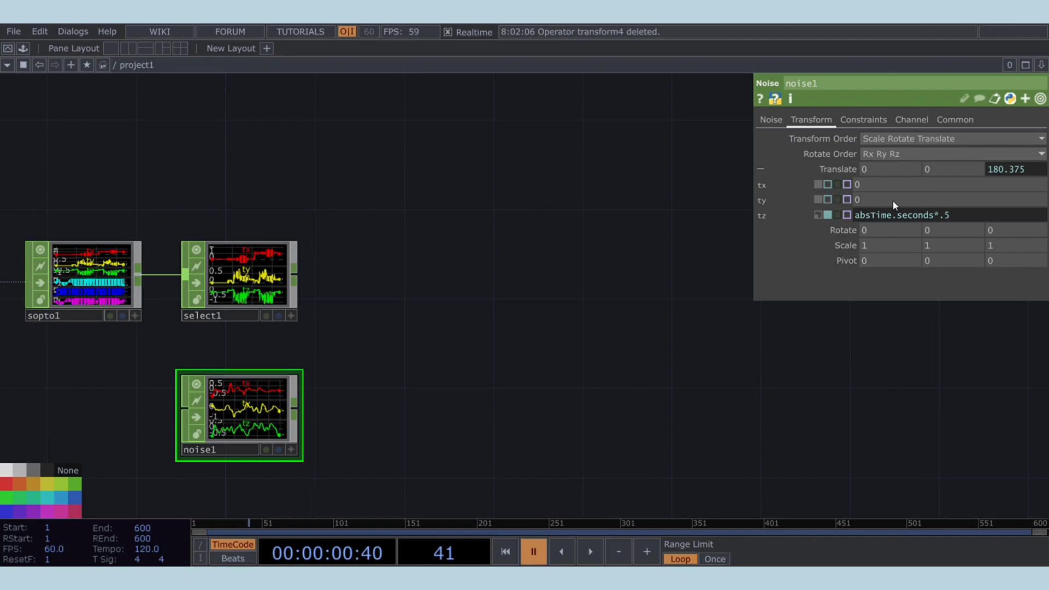
click(893, 200)
key(ctrl+v)
key(Return)
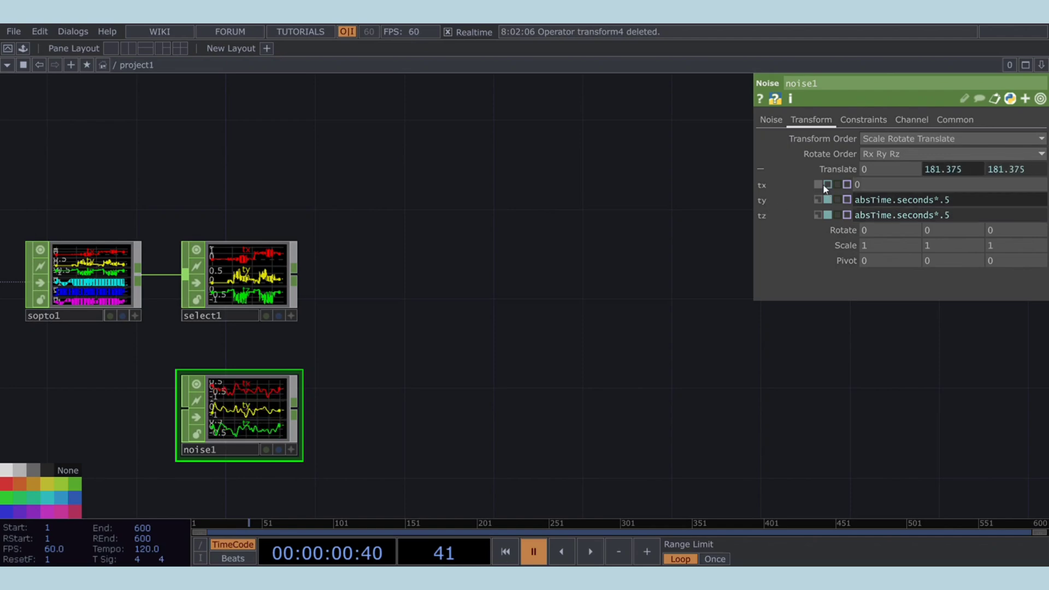
click(873, 186)
key(ctrl+v)
key(Return)
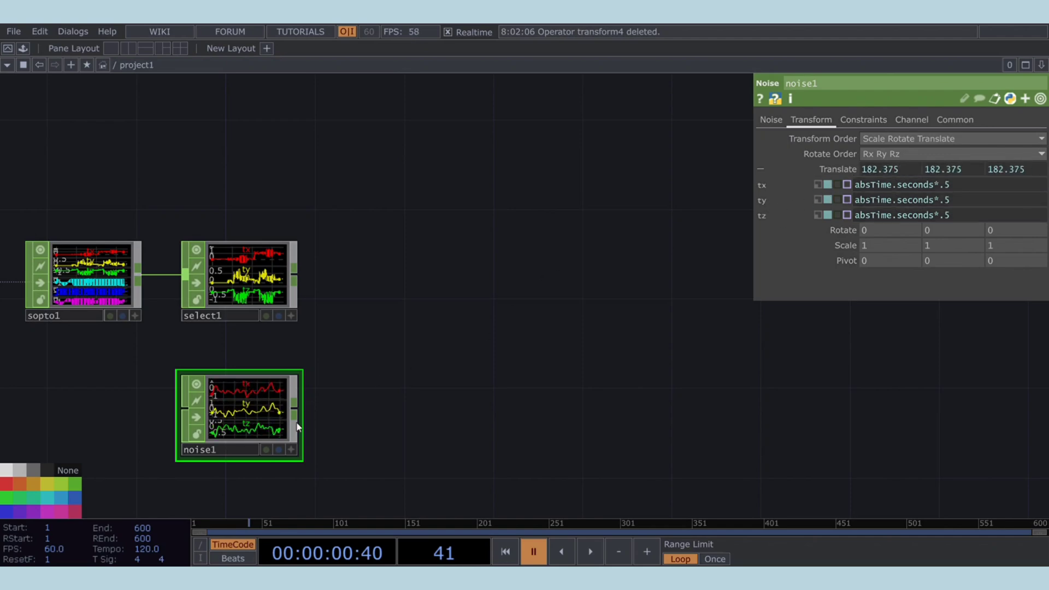
- Play the timeline briefly to examine the animated noise channels, and pause it again
key(space)
scroll(270, 445, up, 3)
scroll(275, 424, down, 3)
scroll(275, 424, up, 3)
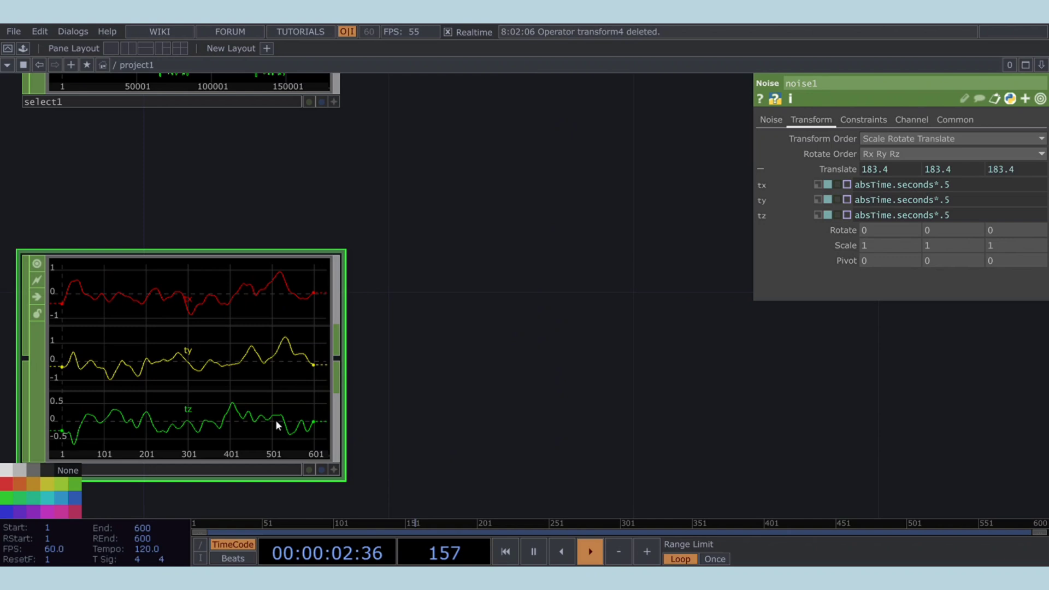
scroll(276, 425, down, 3)
key(space)
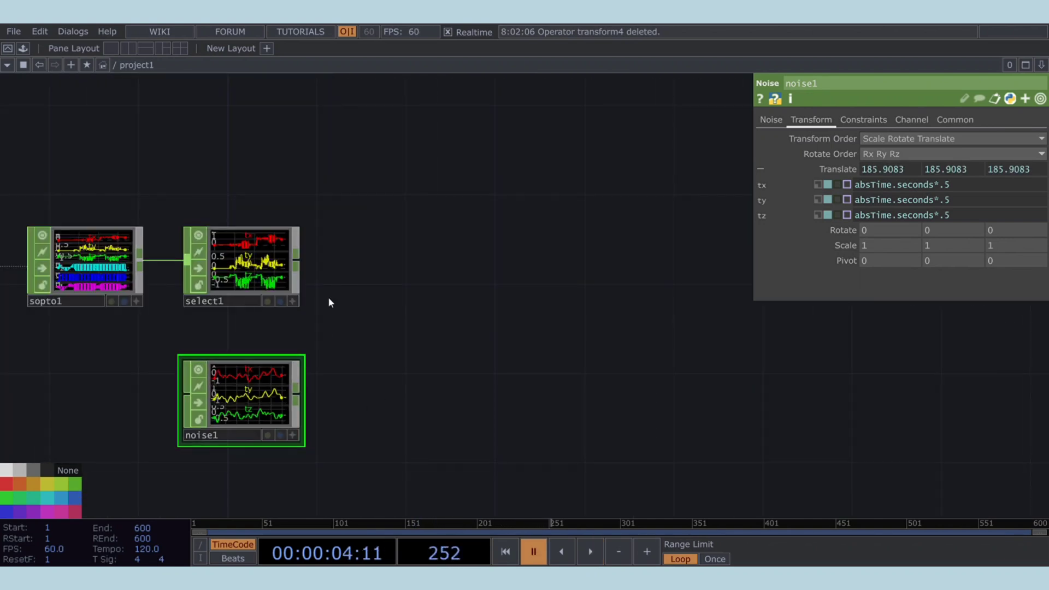
- Append a Math CHOP to the Select CHOP and connect the Noise CHOP as its second input
drag(330, 301, 369, 330)
click(831, 170)
right_click(335, 289)
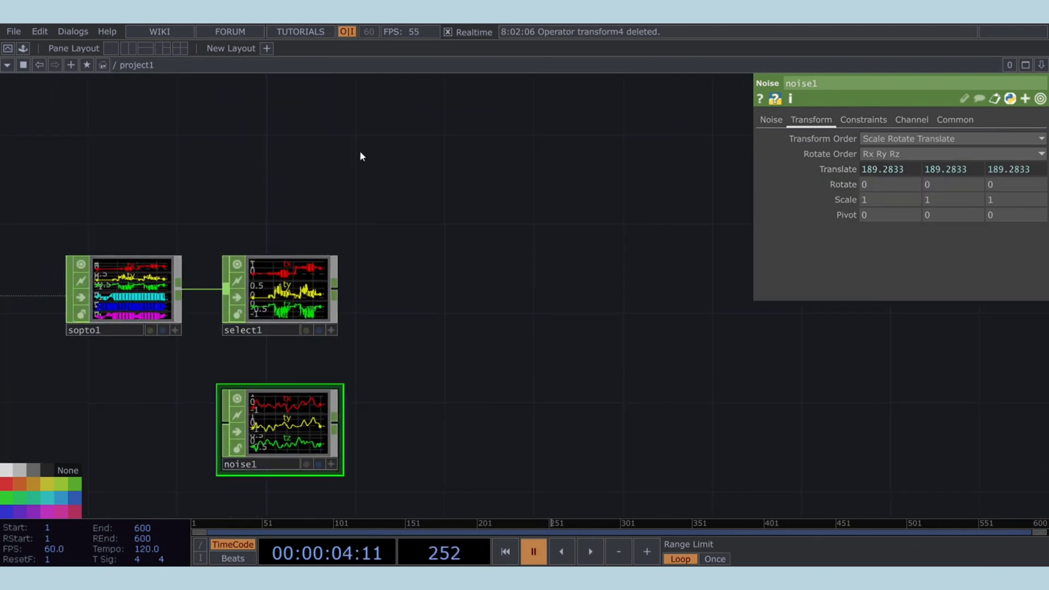
click(457, 386)
click(331, 422)
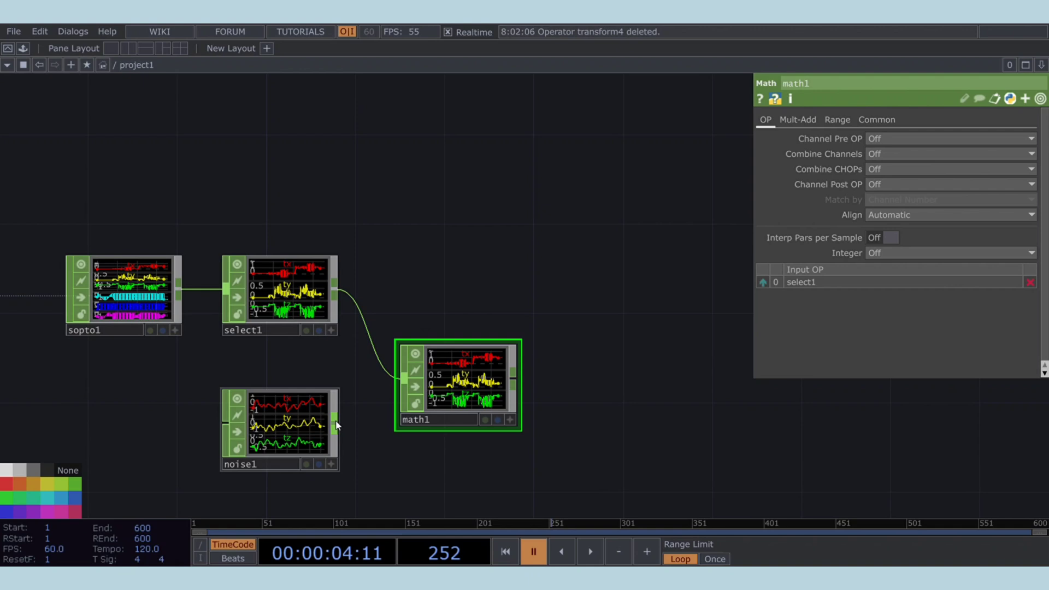
click(379, 392)
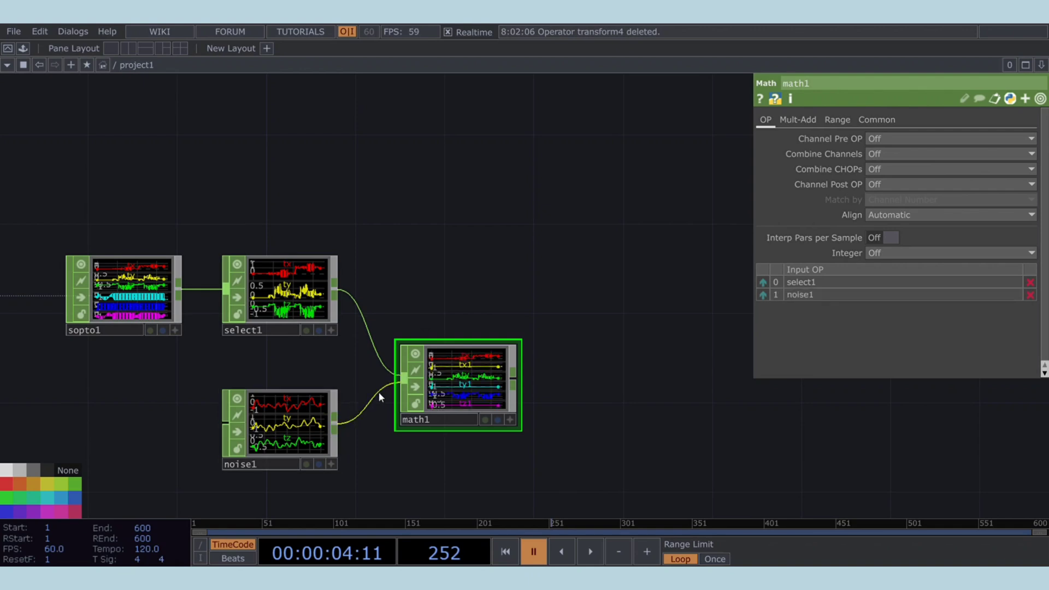
- Check the Noise CHOP's channel parameters
click(307, 428)
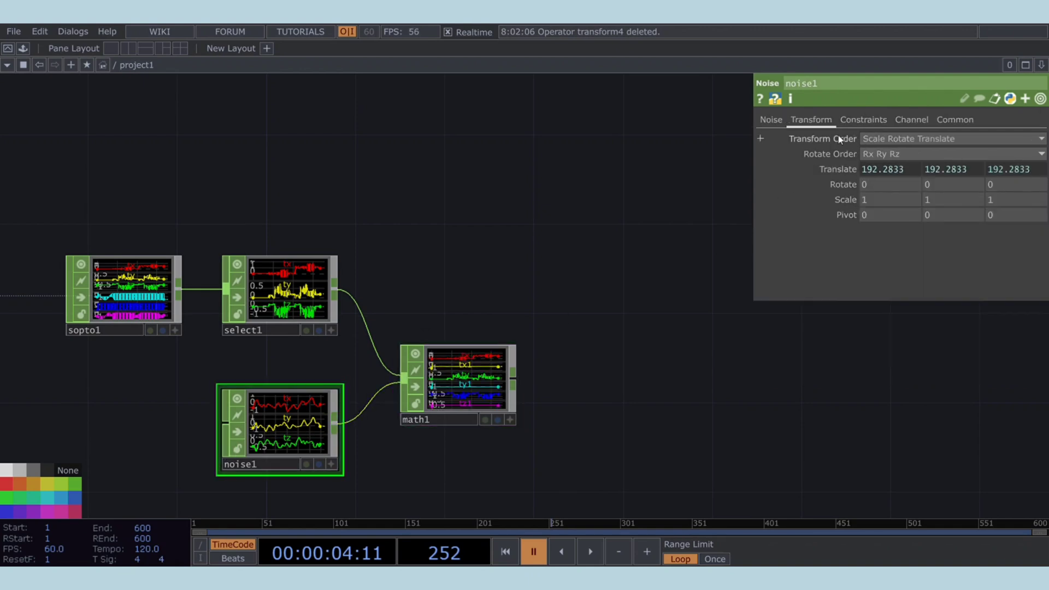
click(841, 121)
click(901, 121)
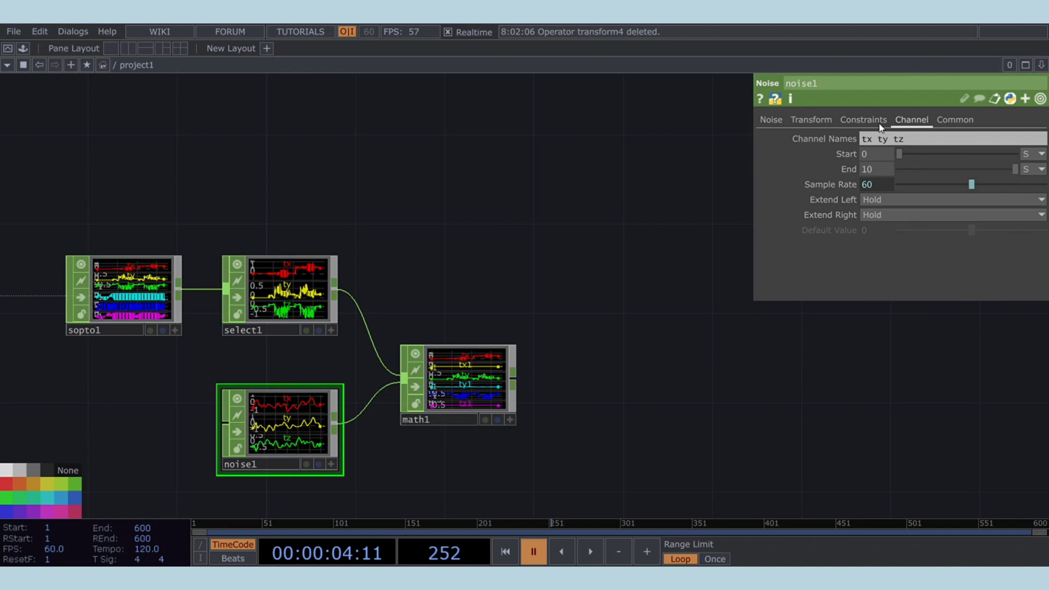
- Set the Math CHOP to combine its input CHOPs with Add, matching by Channel Name
drag(623, 291, 474, 286)
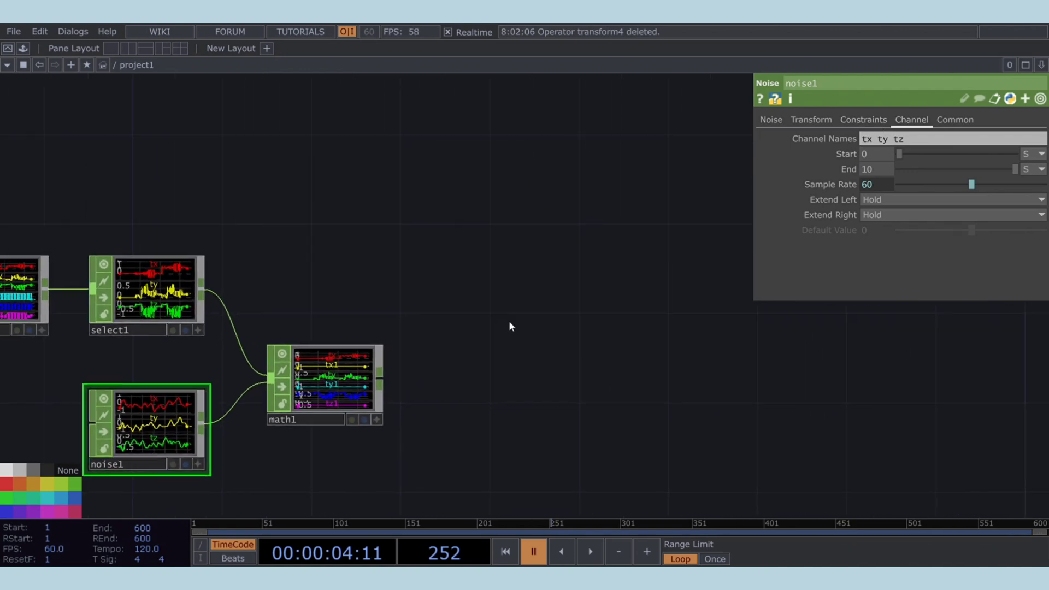
click(313, 385)
click(877, 162)
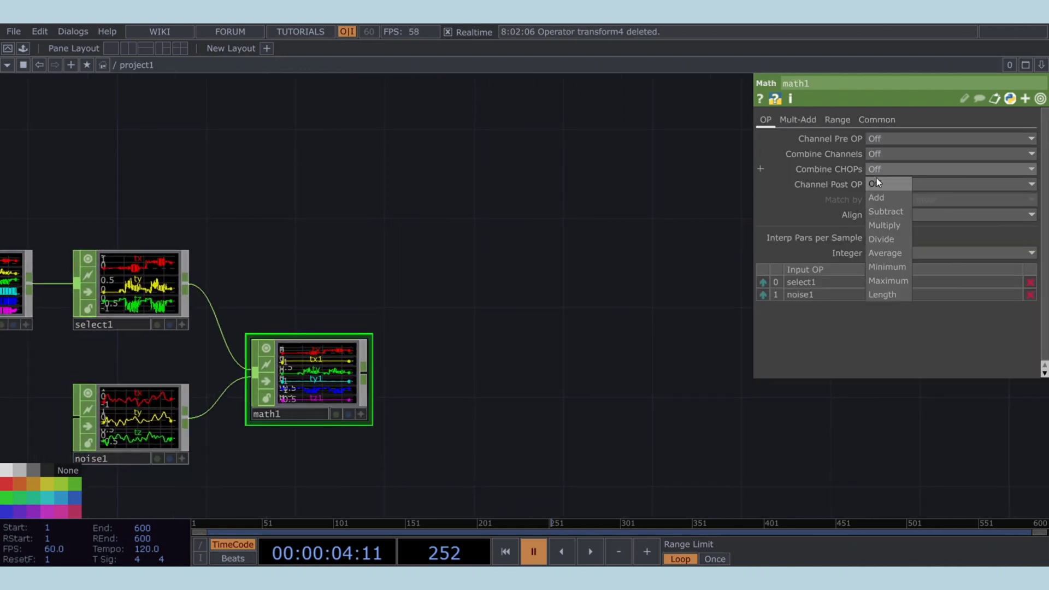
click(880, 195)
drag(495, 354, 491, 331)
scroll(309, 337, up, 5)
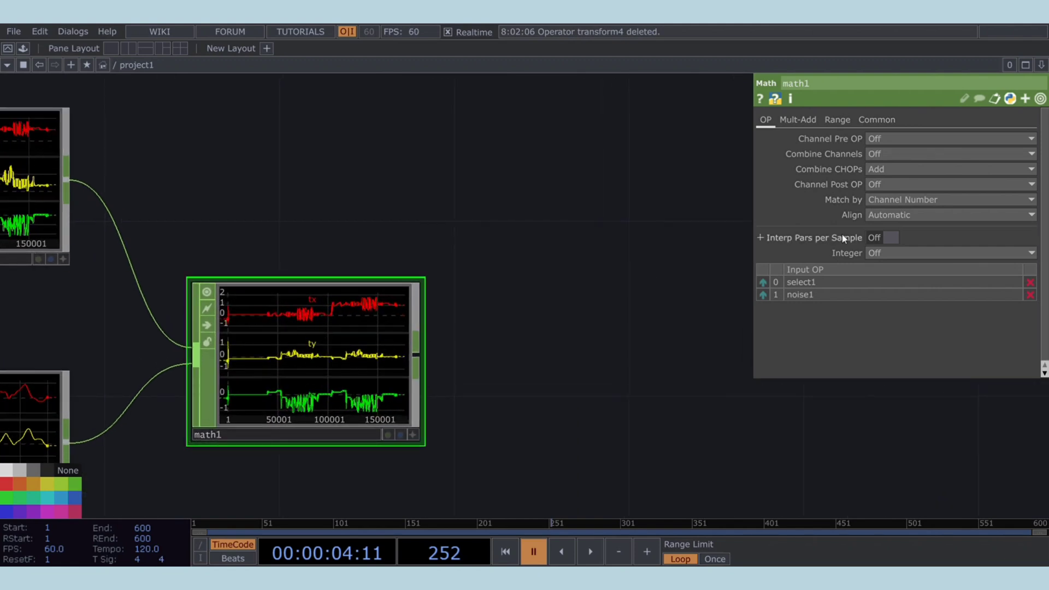
click(882, 201)
click(889, 229)
- Append a Null CHOP to the Math CHOP's output
drag(636, 310, 401, 337)
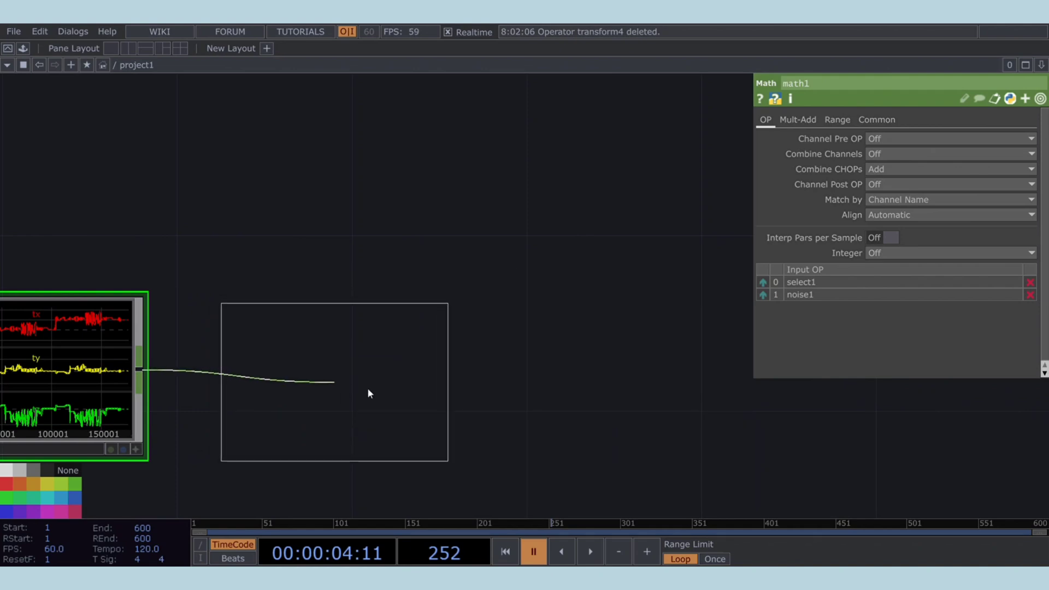
click(379, 374)
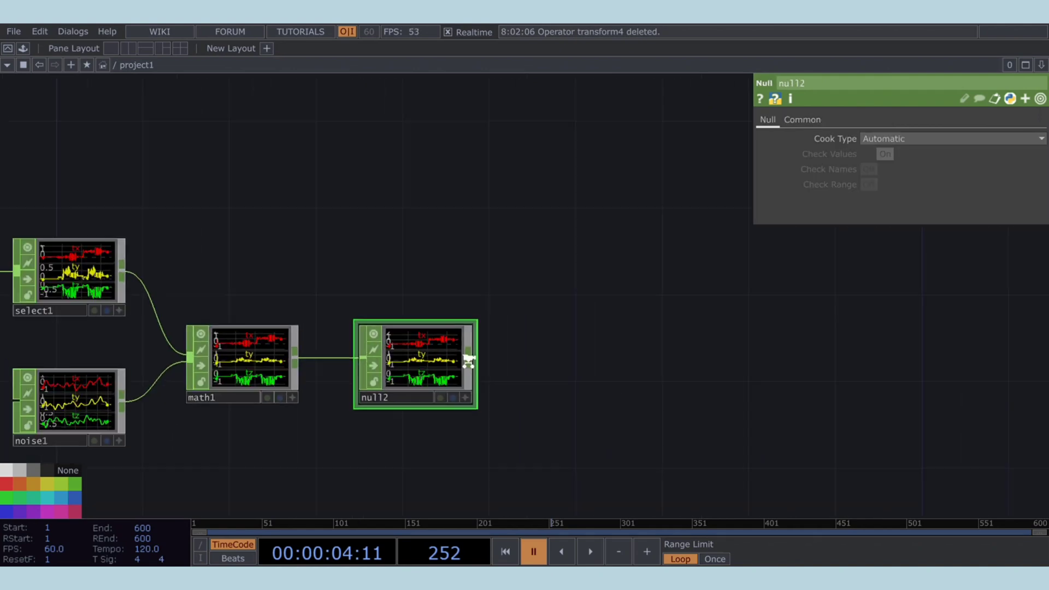
scroll(382, 339, down, 3)
drag(518, 356, 456, 355)
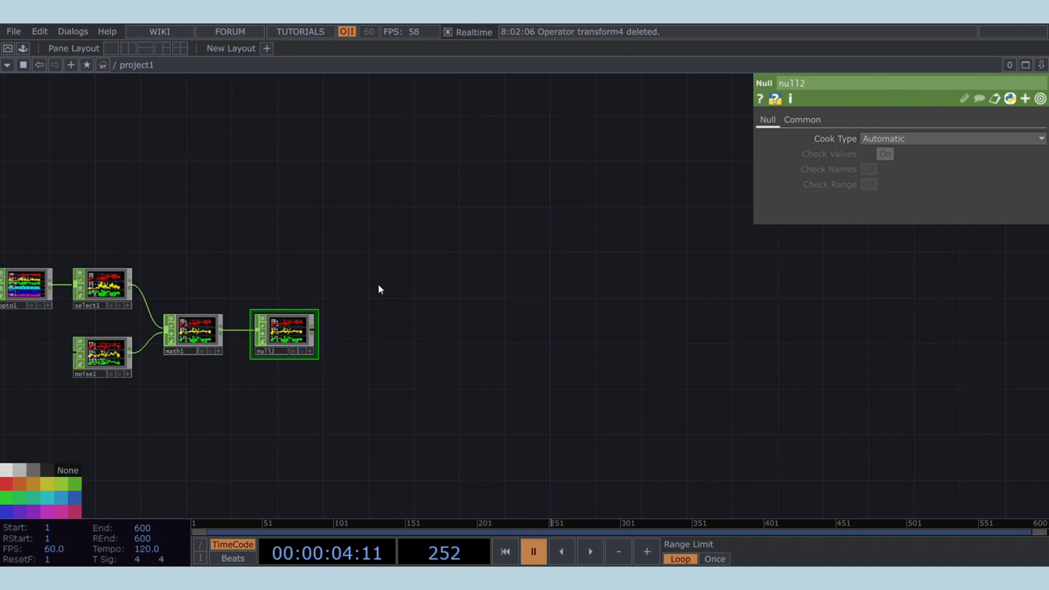
- Create a CHOP to TOP beside the new Null CHOP that references null2 as its source
drag(399, 356, 319, 340)
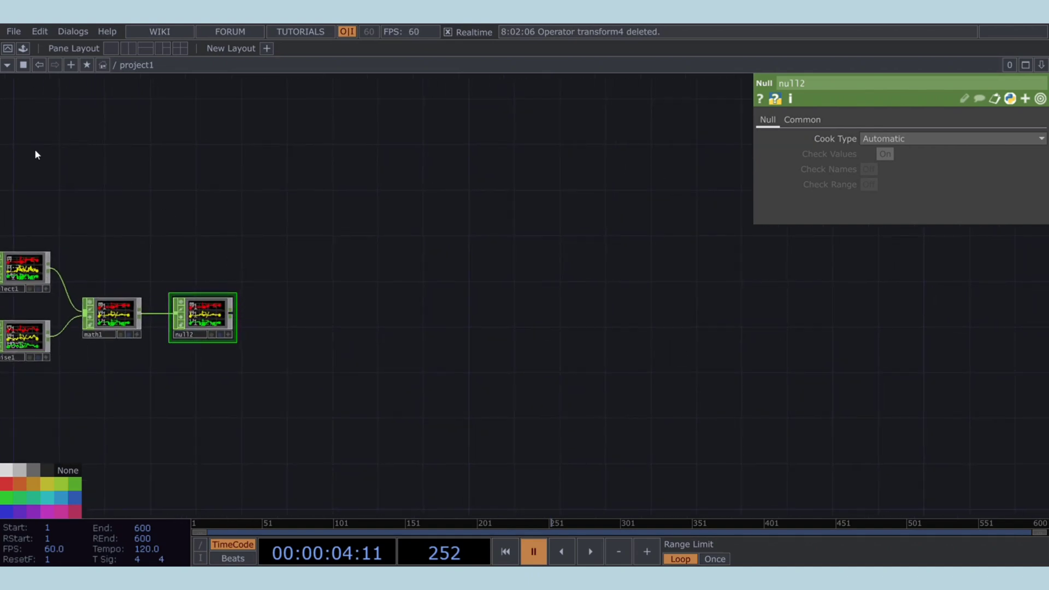
click(389, 343)
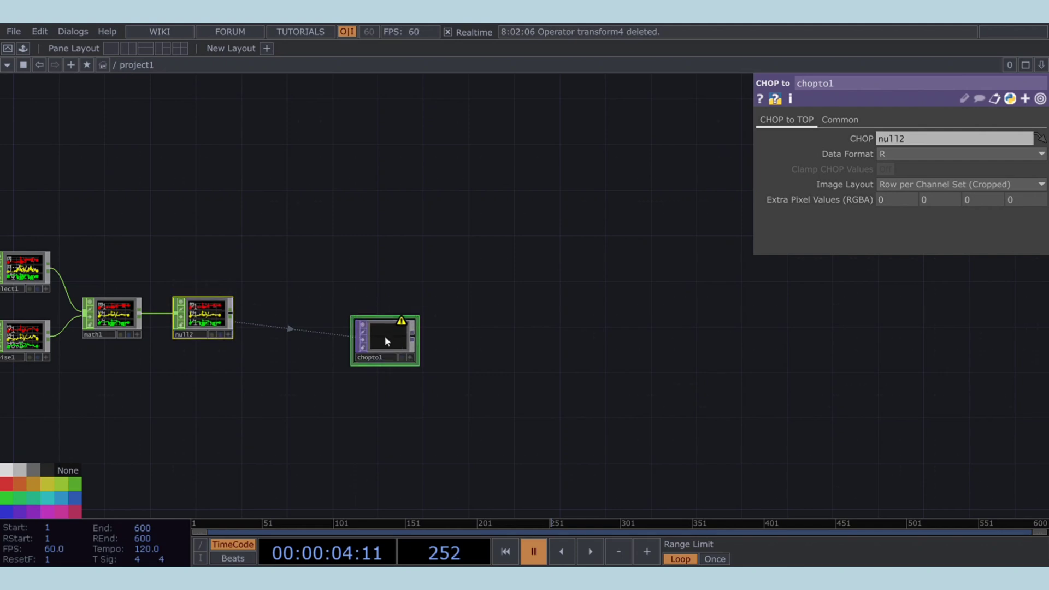
drag(454, 384, 400, 409)
drag(442, 342, 385, 383)
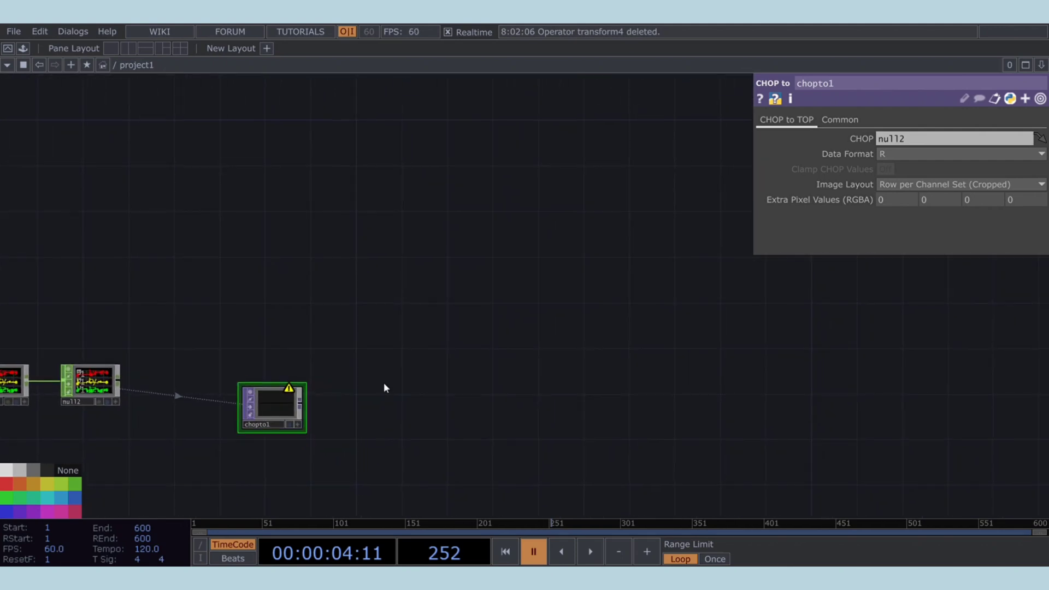
- Set the CHOP to TOP's data format to RGB and its image layout to Fit to Square (Combine Sets)
scroll(376, 352, up, 3)
scroll(367, 367, up, 2)
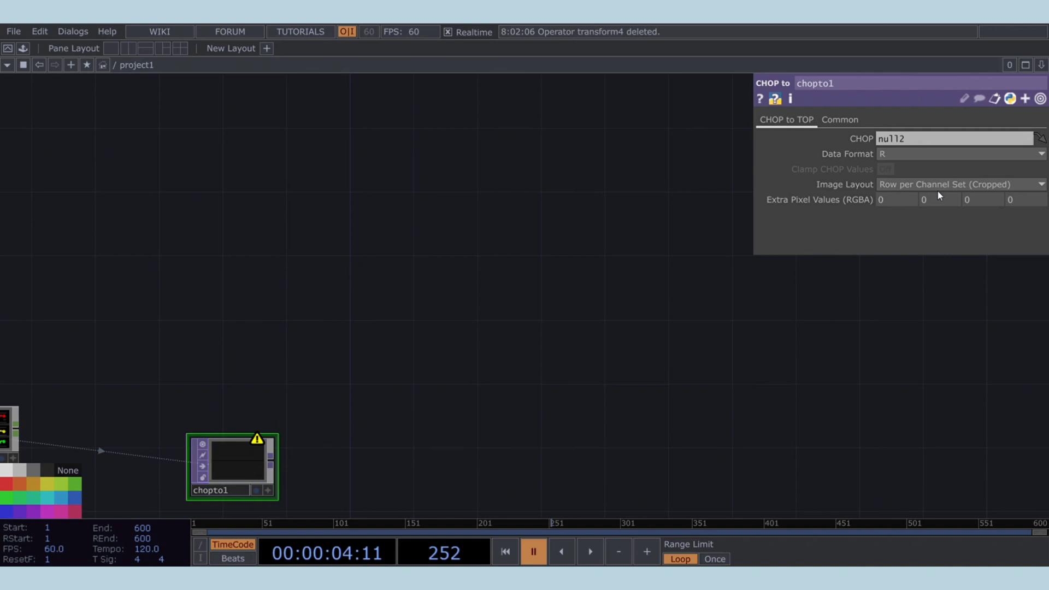
click(912, 153)
click(891, 198)
scroll(604, 312, down, 2)
click(992, 184)
click(921, 226)
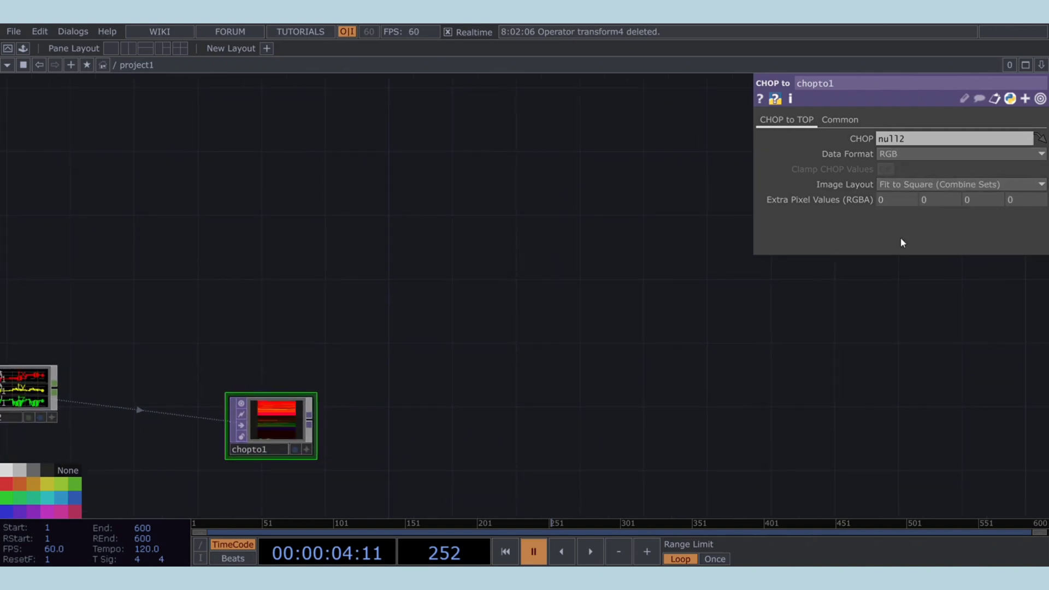
- Append a Feedback TOP to the CHOP to TOP, placed above it in the network
scroll(322, 403, up, 3)
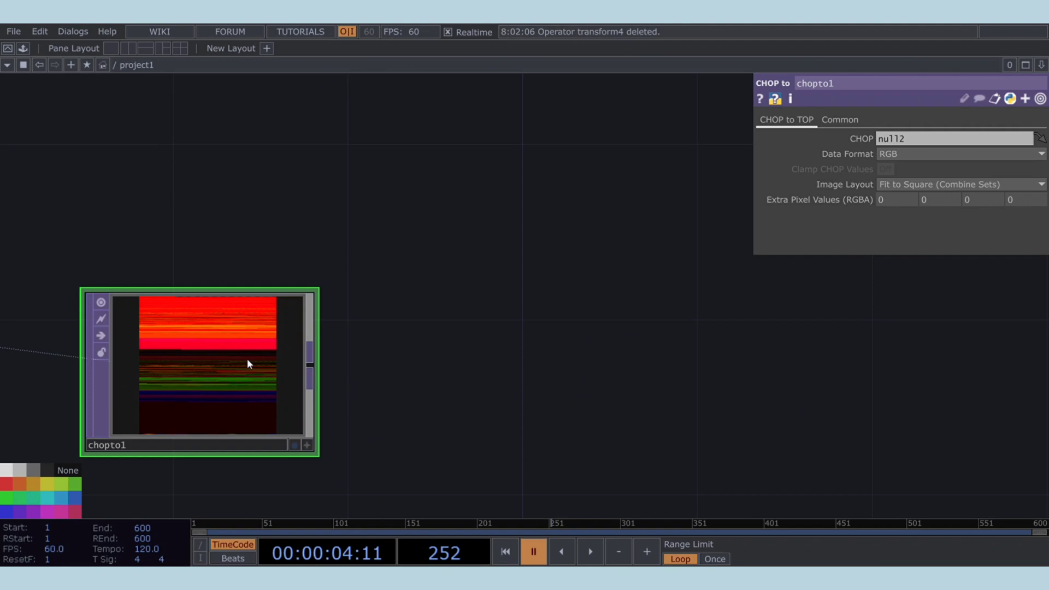
scroll(391, 352, right, 5)
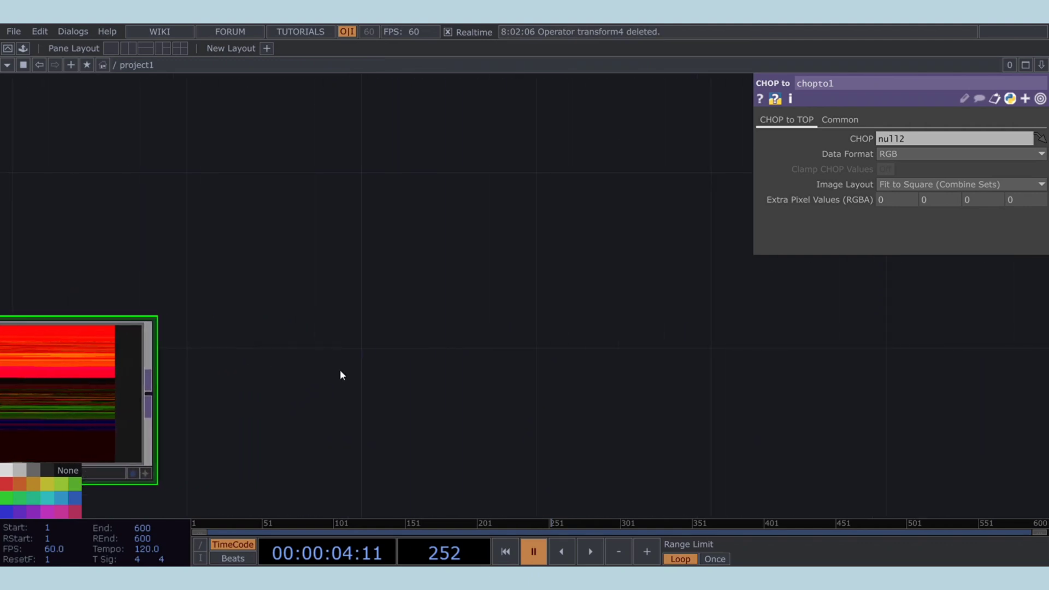
scroll(355, 370, down, 2)
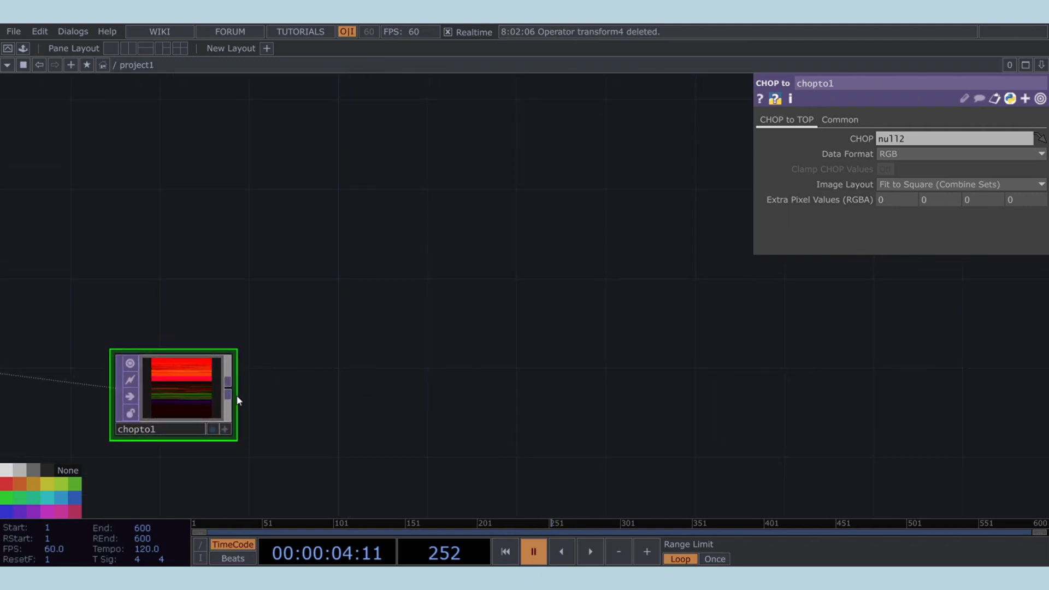
drag(231, 387, 308, 249)
click(355, 258)
middle_drag(480, 251, 442, 310)
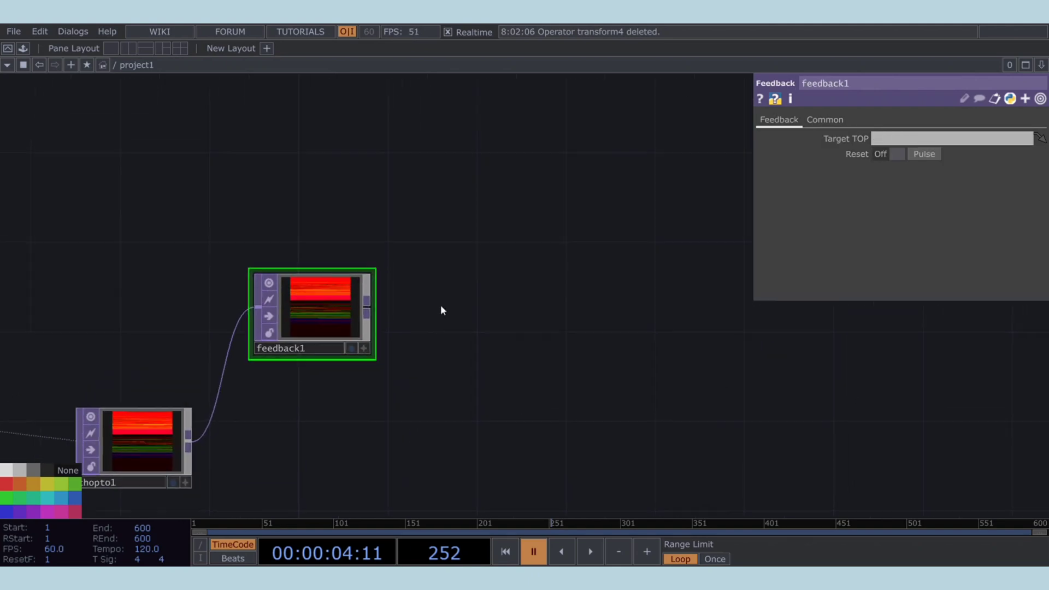
- Add a Keyboard In CHOP above the Feedback TOP and link its k1 channel to the Feedback's Reset Pulse
scroll(443, 311, down, 2)
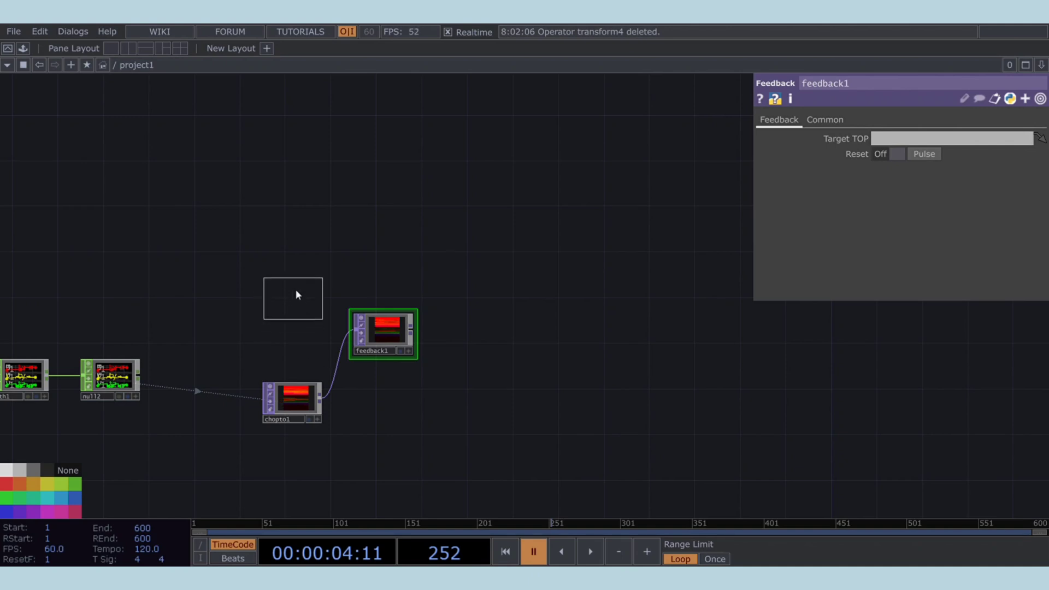
click(322, 289)
scroll(324, 289, up, 2)
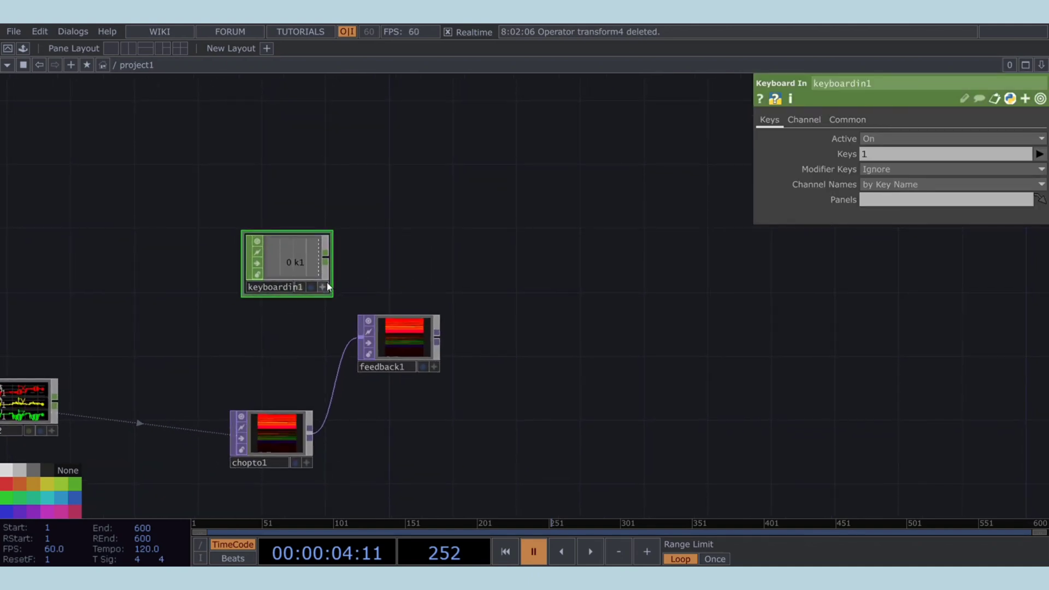
click(324, 286)
drag(296, 263, 920, 156)
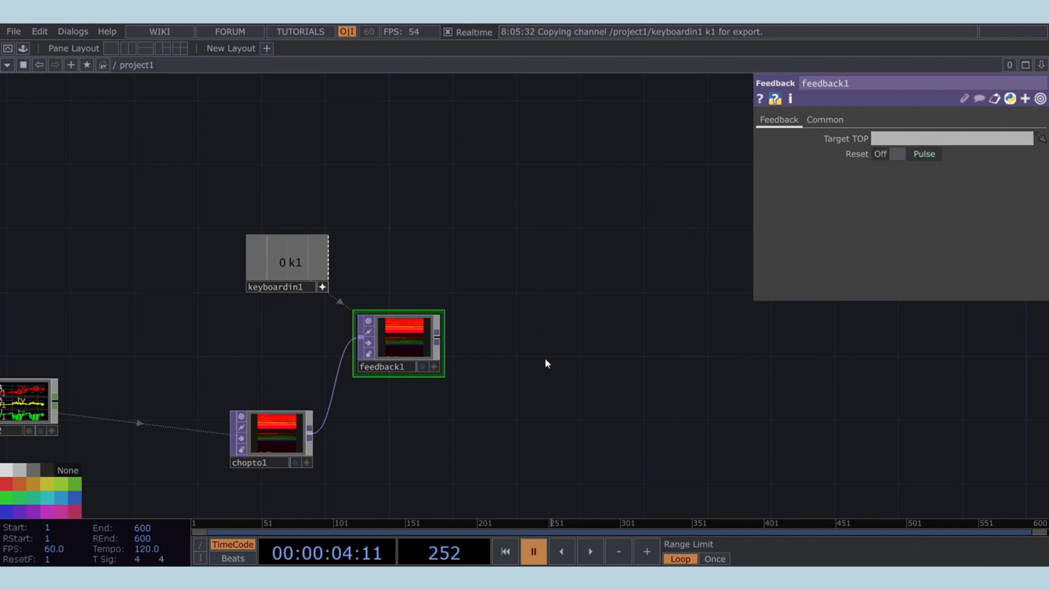
- Append a Level TOP to the Feedback TOP's output
scroll(434, 335, up, 4)
scroll(444, 322, down, 3)
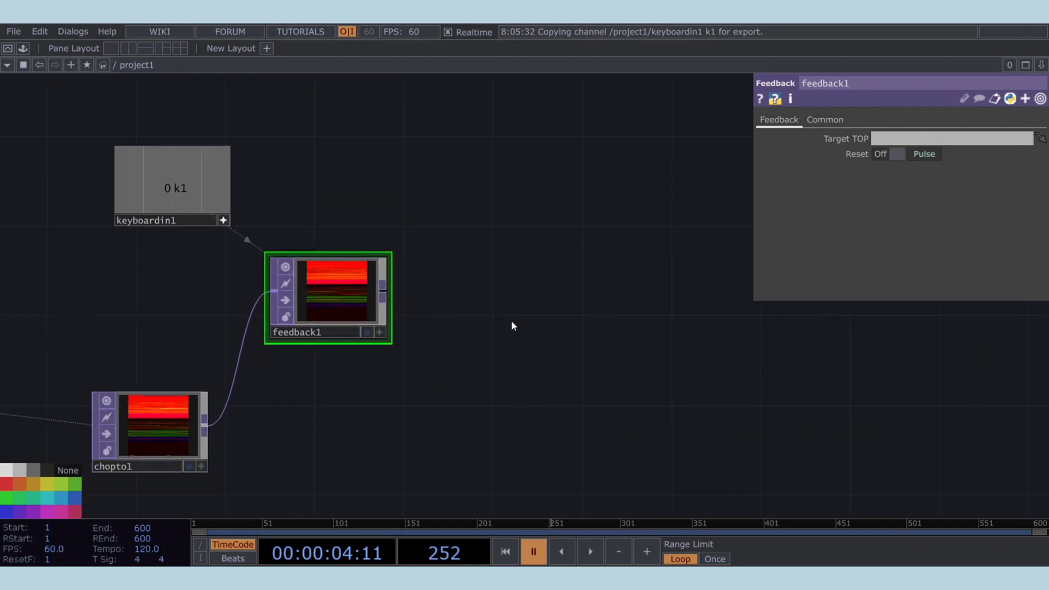
drag(511, 323, 380, 347)
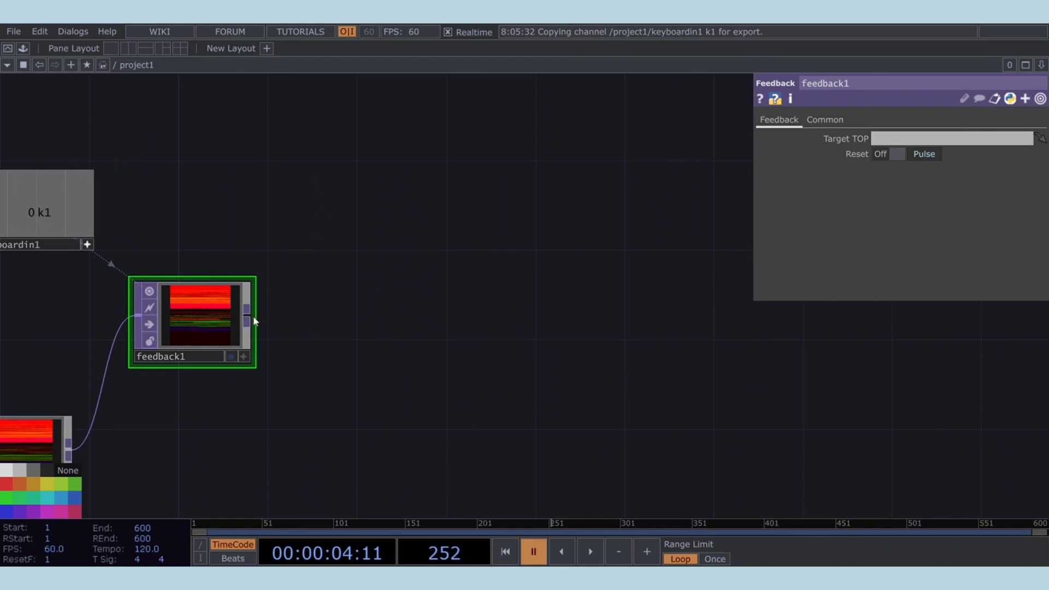
click(160, 347)
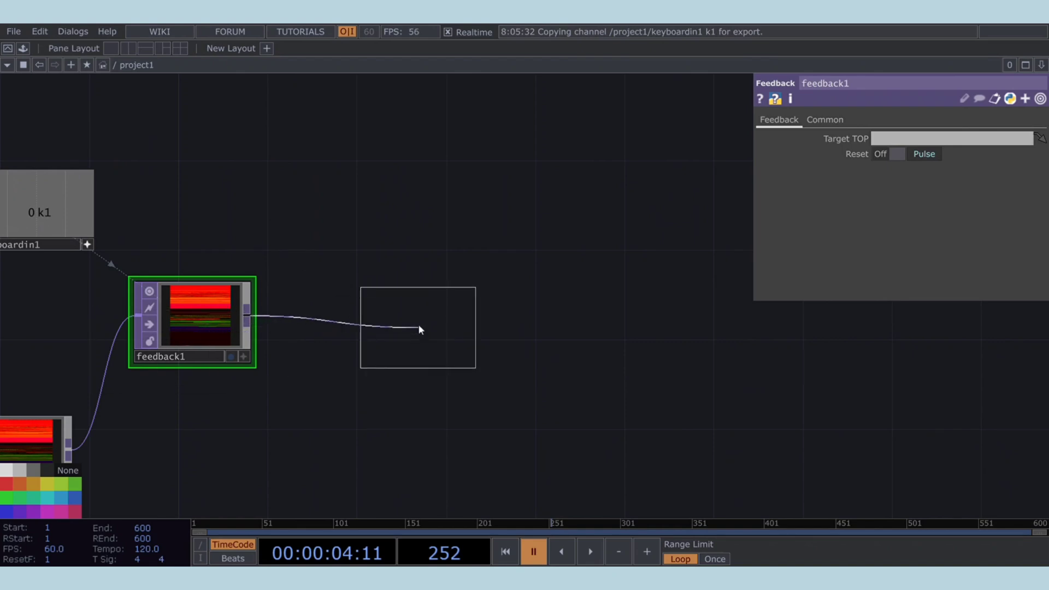
click(418, 324)
drag(540, 339, 503, 337)
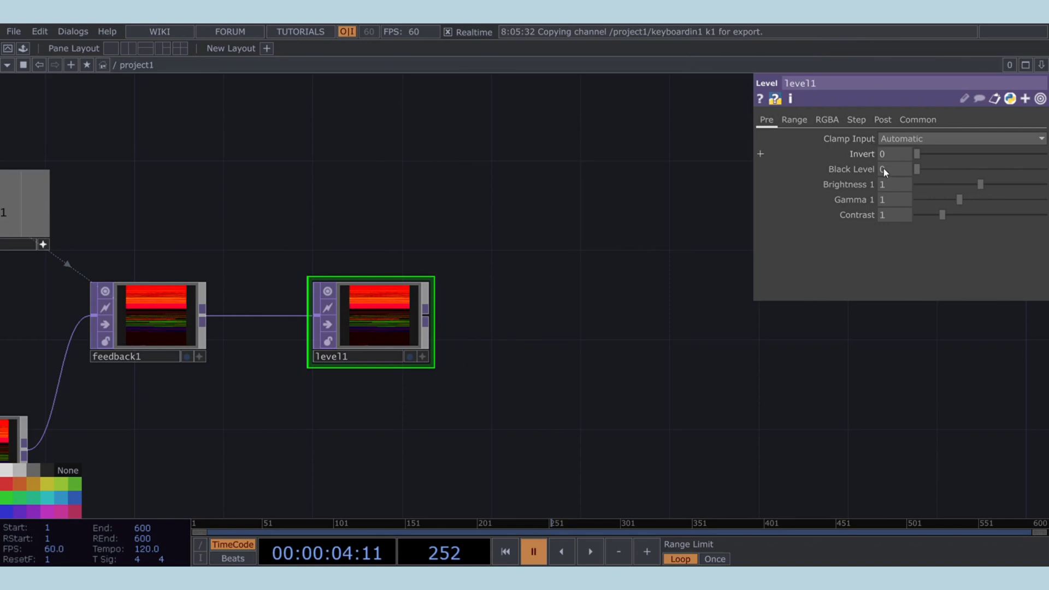
- Set the Level TOP's Brightness 1 to .86 and its Contrast to 5
click(895, 186)
text(86)
key(Return)
scroll(422, 346, up, 2)
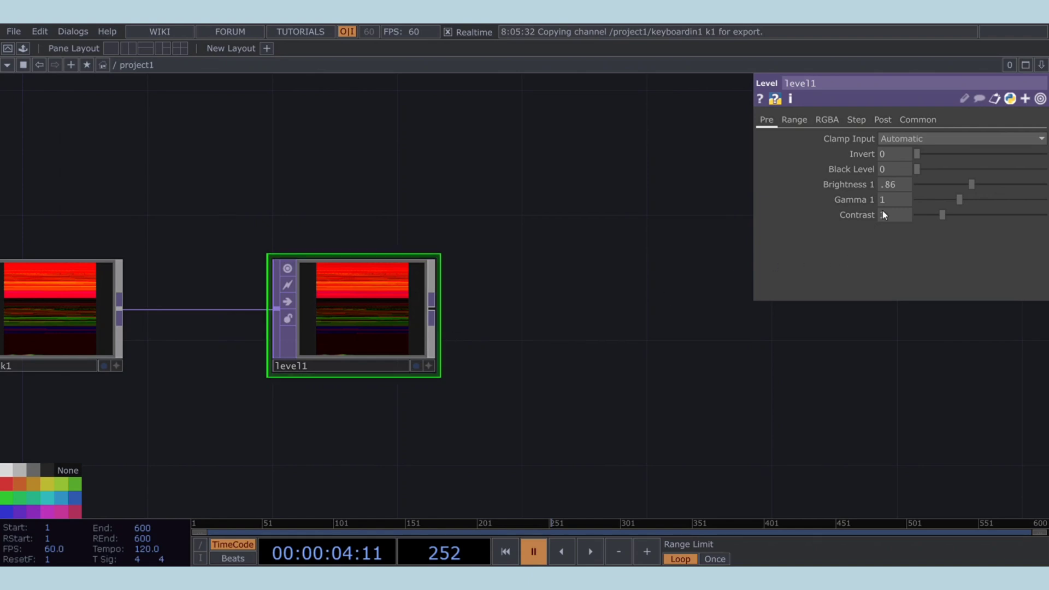
text(5)
key(Return)
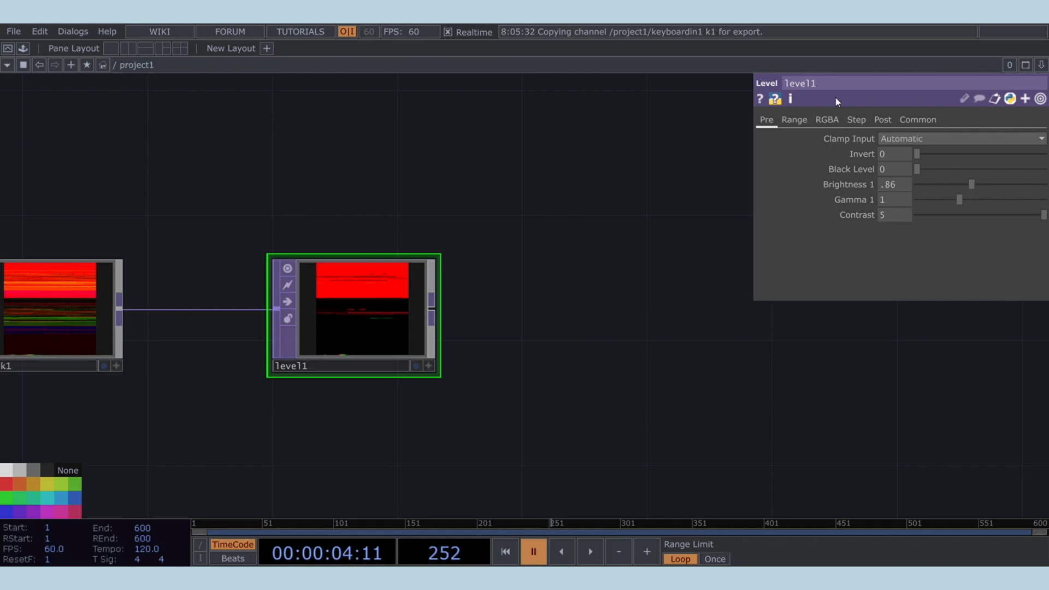
- Set the Level TOP's post opacity to .815
click(881, 121)
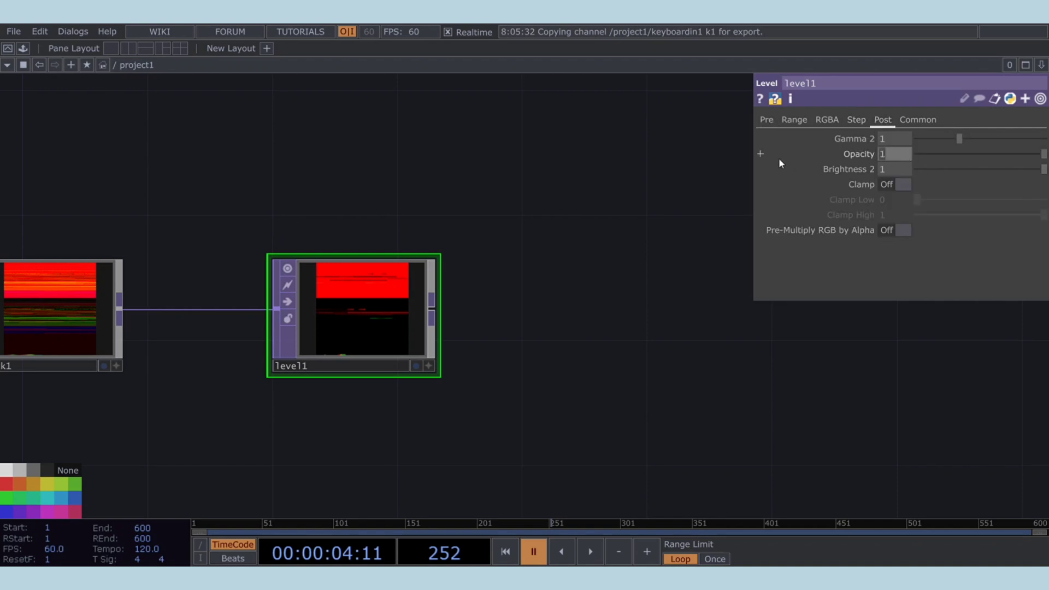
text(.8)
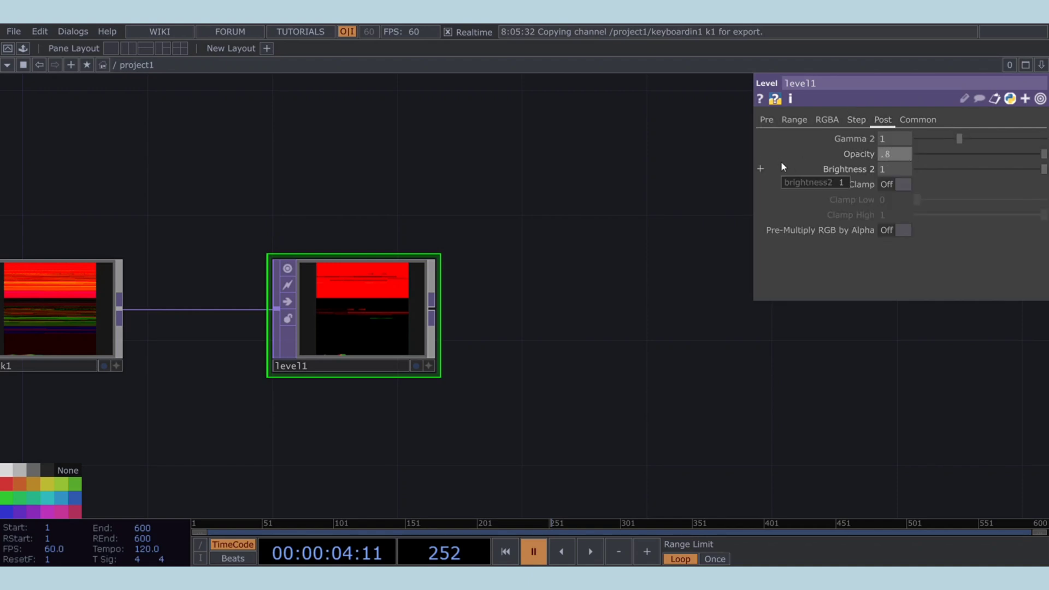
text(15)
key(Return)
drag(449, 332, 394, 319)
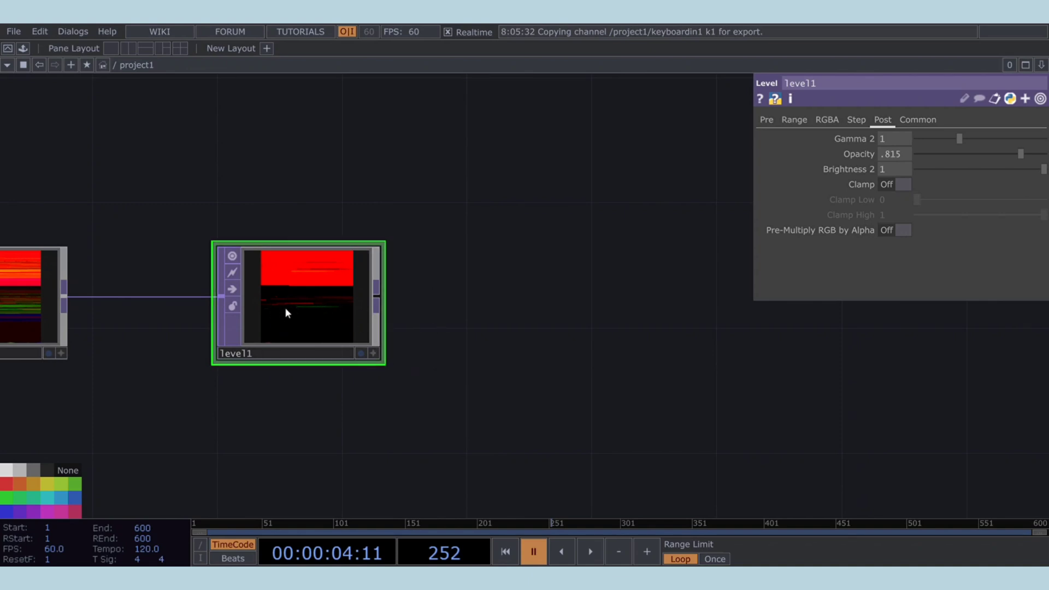
- Move the Level TOP closer to the Feedback TOP and append a Displace TOP to its output
drag(286, 313, 223, 313)
click(313, 298)
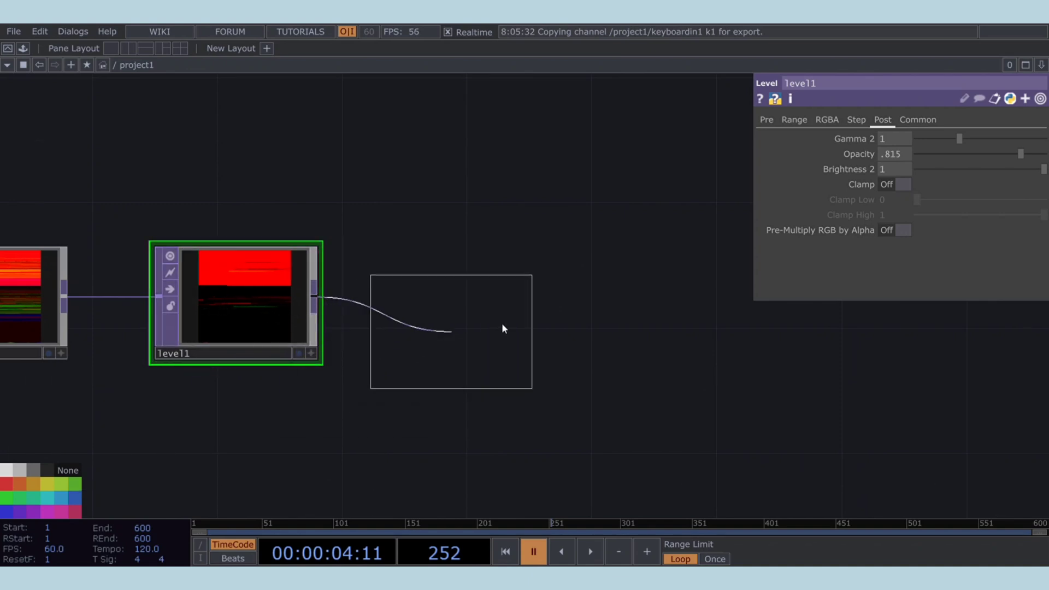
click(551, 309)
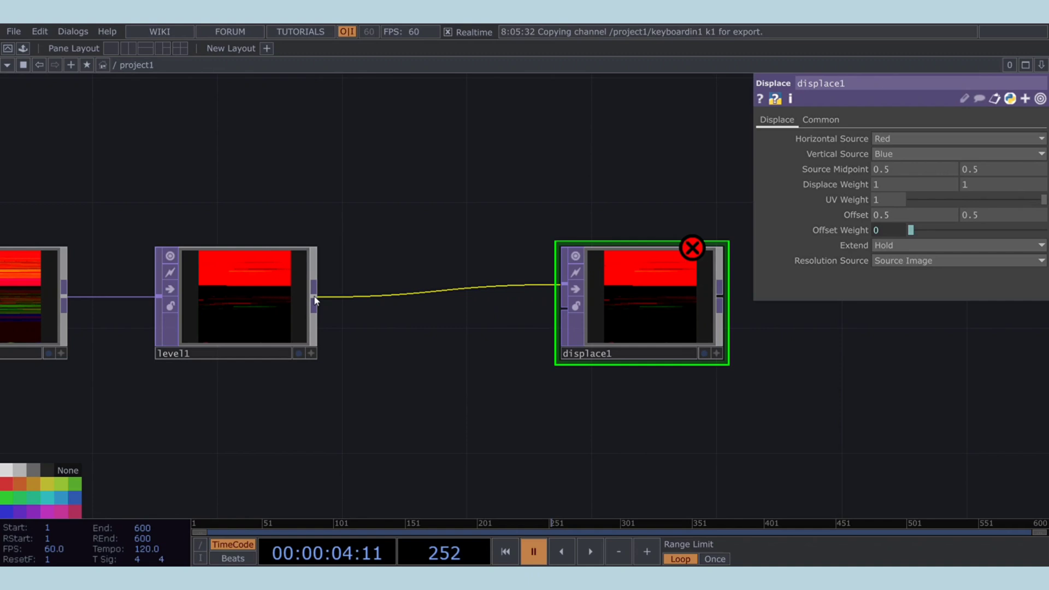
- Branch a Blur TOP off the Level TOP and connect it to the Displace TOP's second input
drag(316, 299, 376, 427)
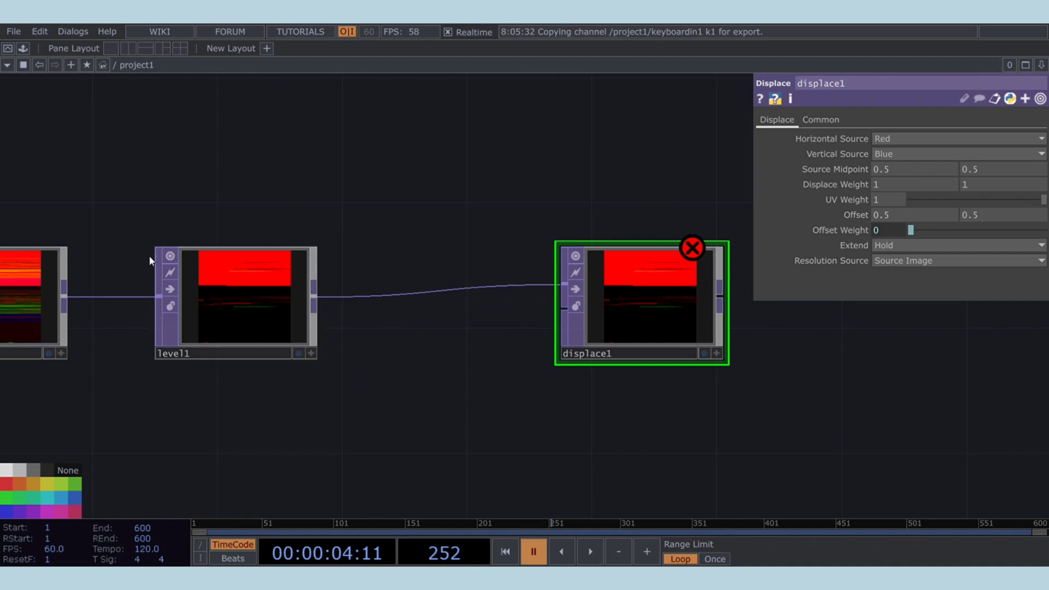
click(392, 428)
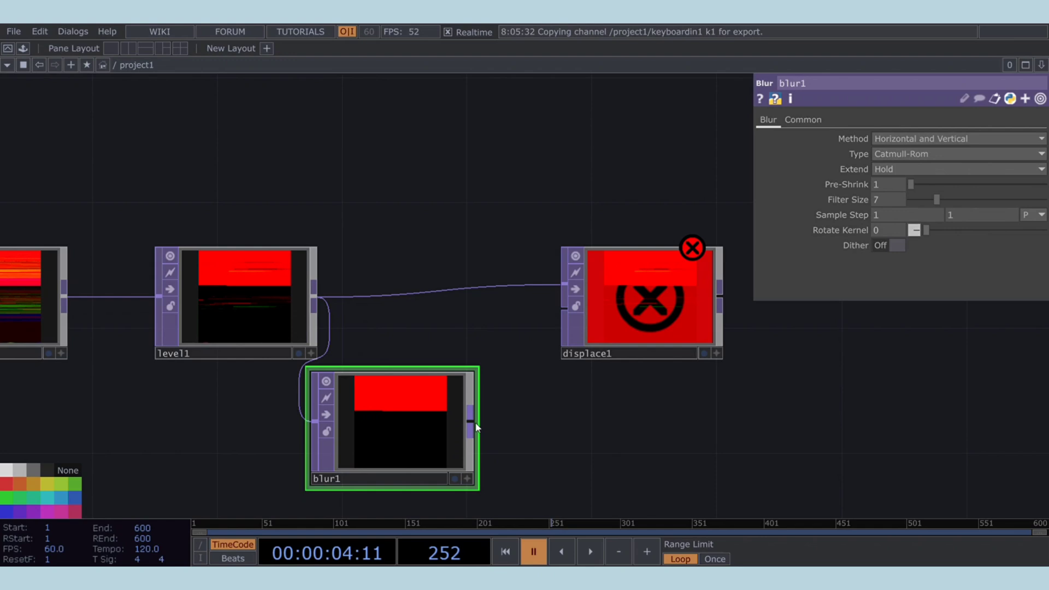
drag(477, 427, 566, 308)
drag(628, 410, 490, 408)
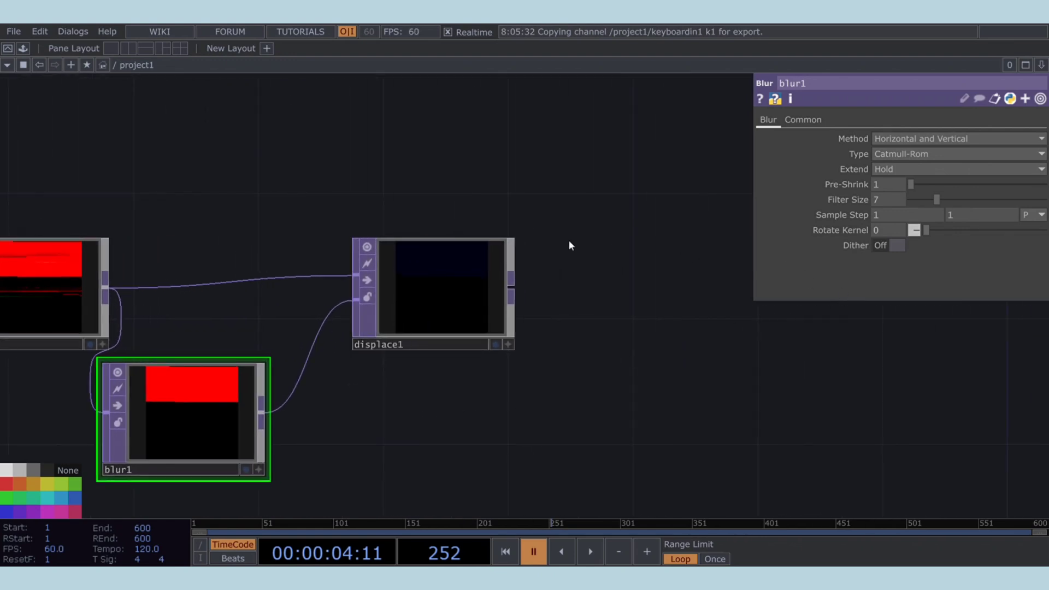
- Play the timeline briefly to examine the Displace TOP's output, and pause it again
drag(626, 309, 452, 322)
key(space)
scroll(254, 317, up, 3)
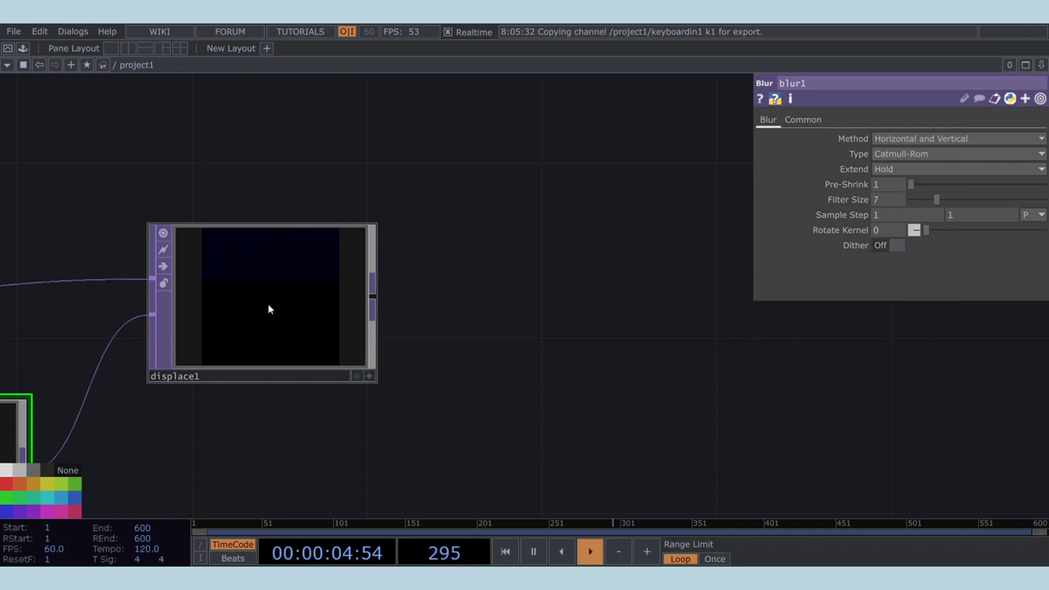
scroll(269, 305, down, 3)
key(space)
- Append a Composite TOP to the Displace TOP's output
drag(375, 326, 250, 321)
click(304, 319)
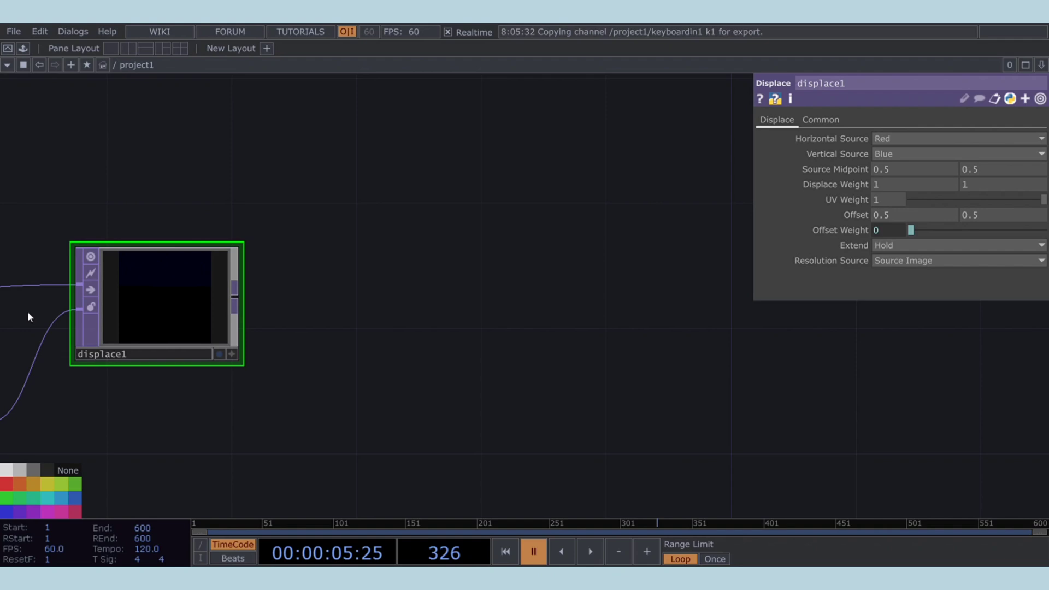
click(31, 288)
click(451, 308)
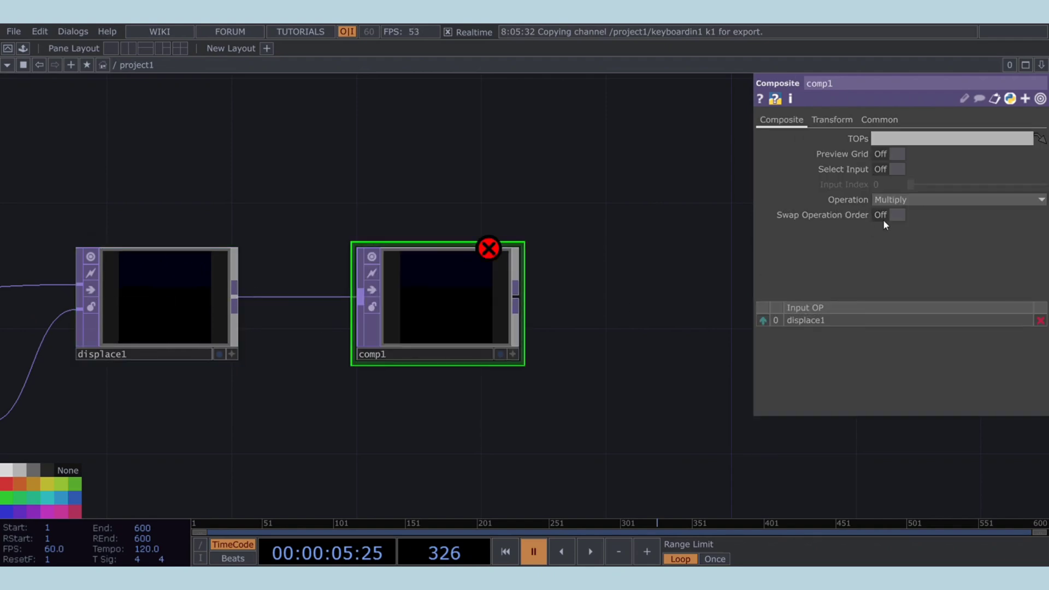
- Set the Composite TOP's operation to Screen
click(927, 201)
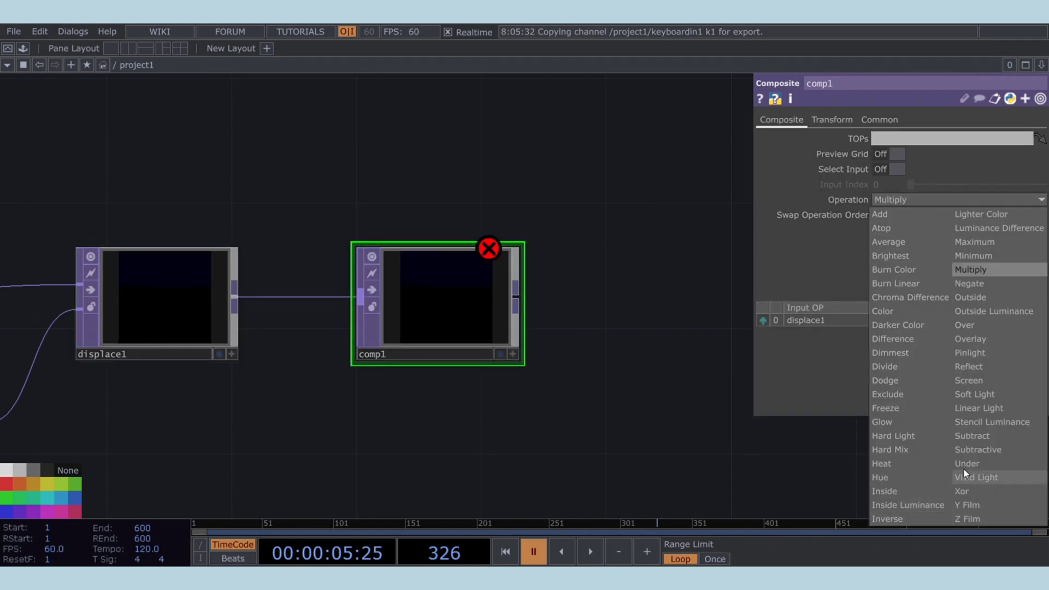
click(969, 380)
scroll(581, 441, down, 3)
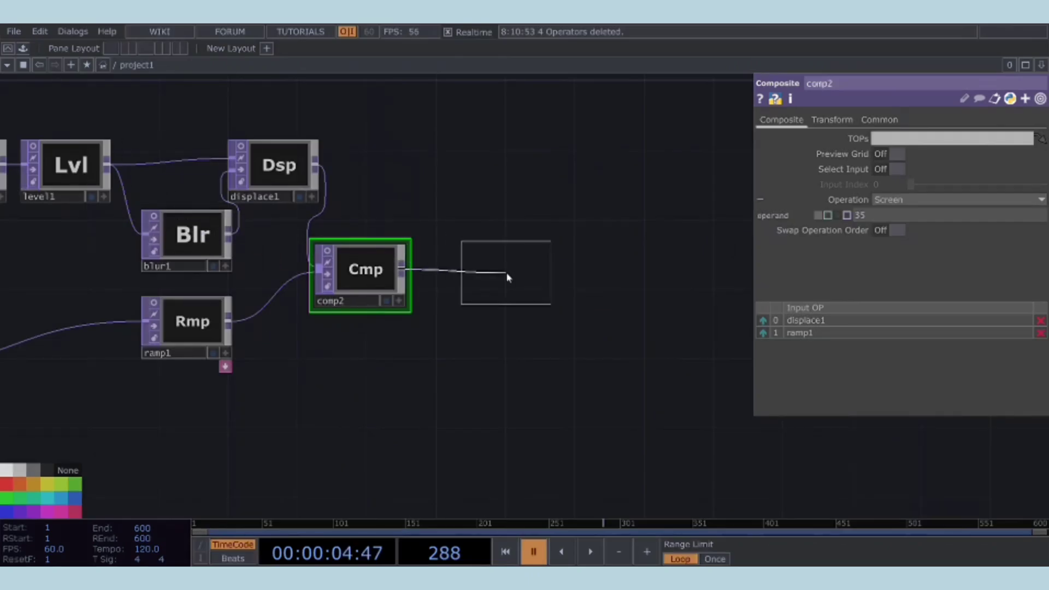
- Append a Blur TOP to the Screen Composite's output, set its Filter Size to 27 and move it closer to the Composite
click(507, 275)
drag(534, 322, 429, 343)
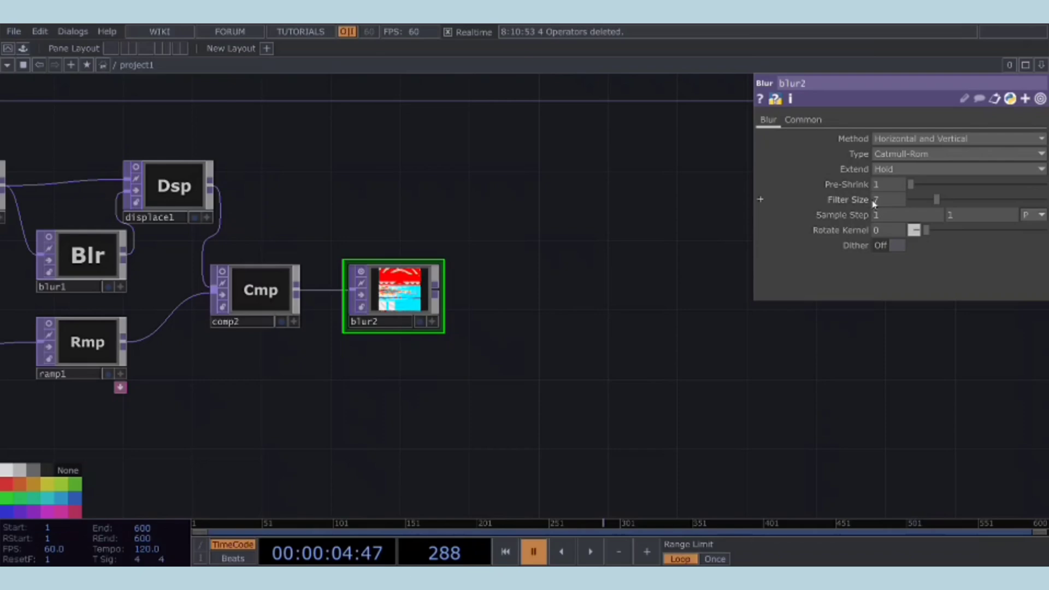
text(27)
click(614, 305)
click(360, 272)
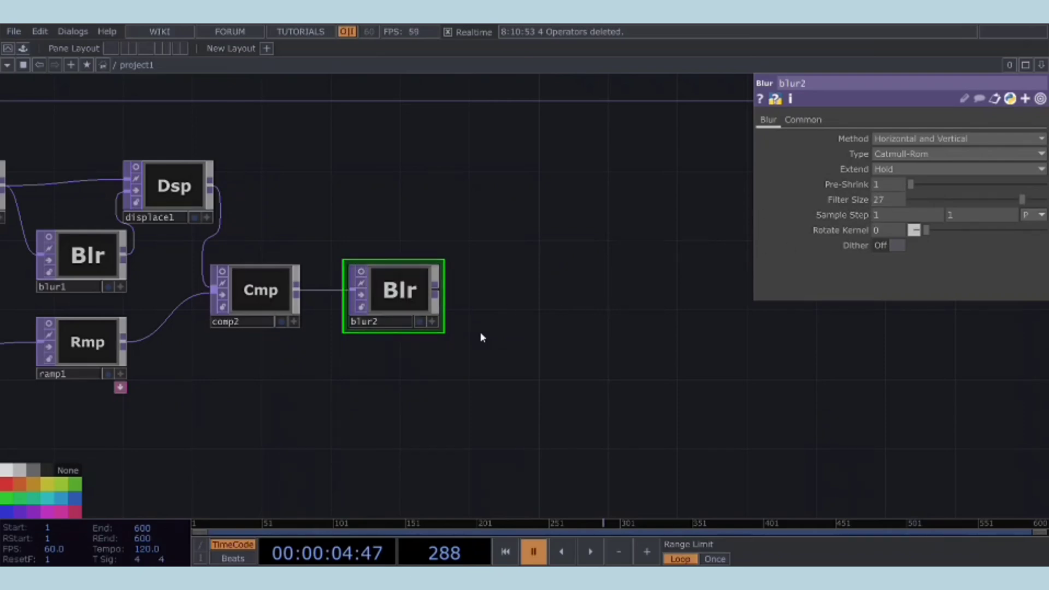
drag(410, 314, 392, 313)
drag(463, 315, 338, 274)
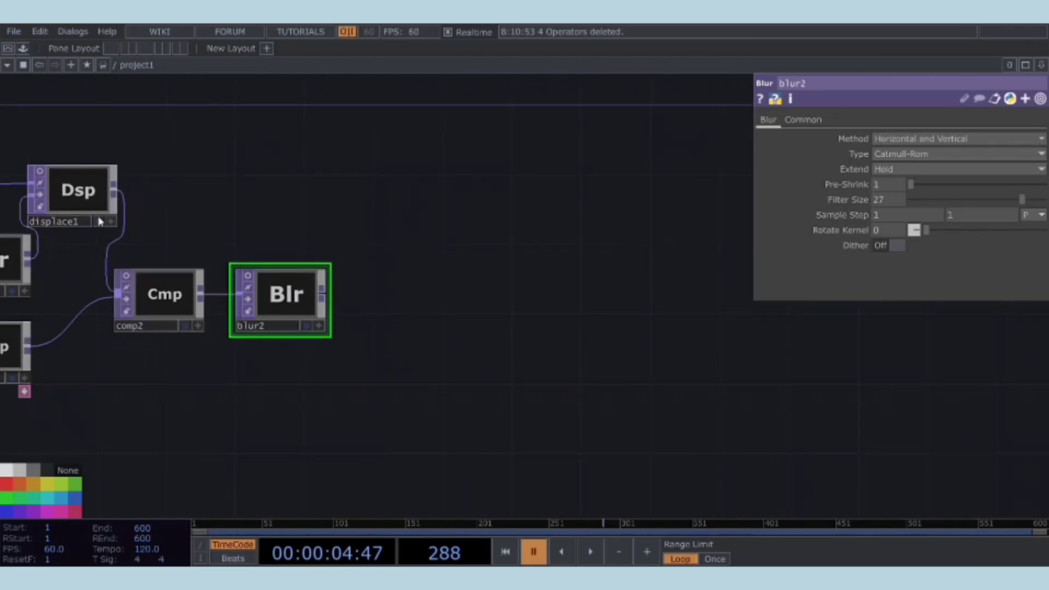
- Append another Composite TOP to the output of the second Blur TOP, below and beyond it
click(113, 284)
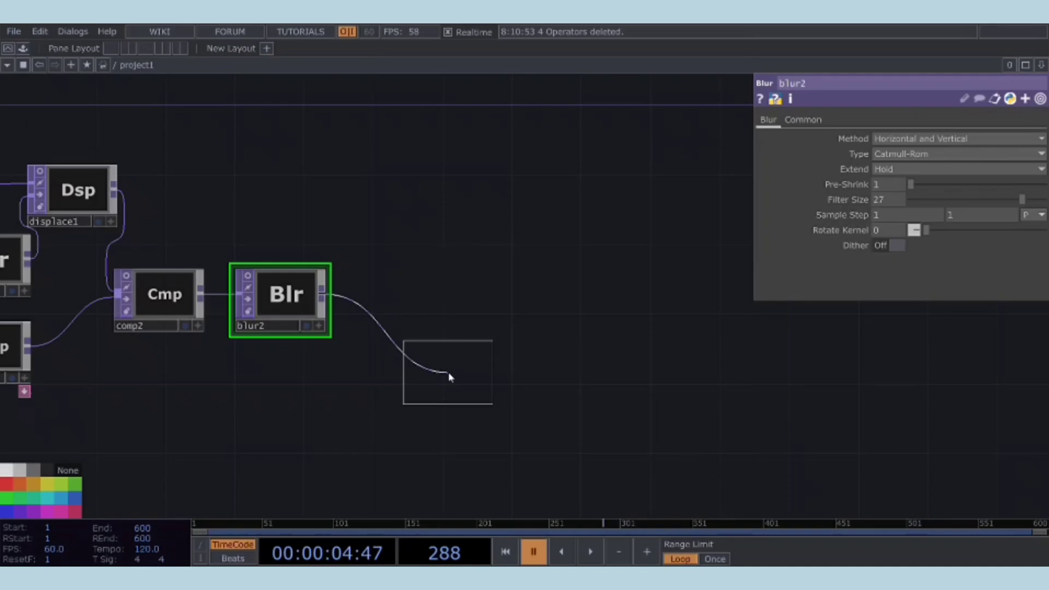
click(448, 372)
drag(229, 424, 271, 441)
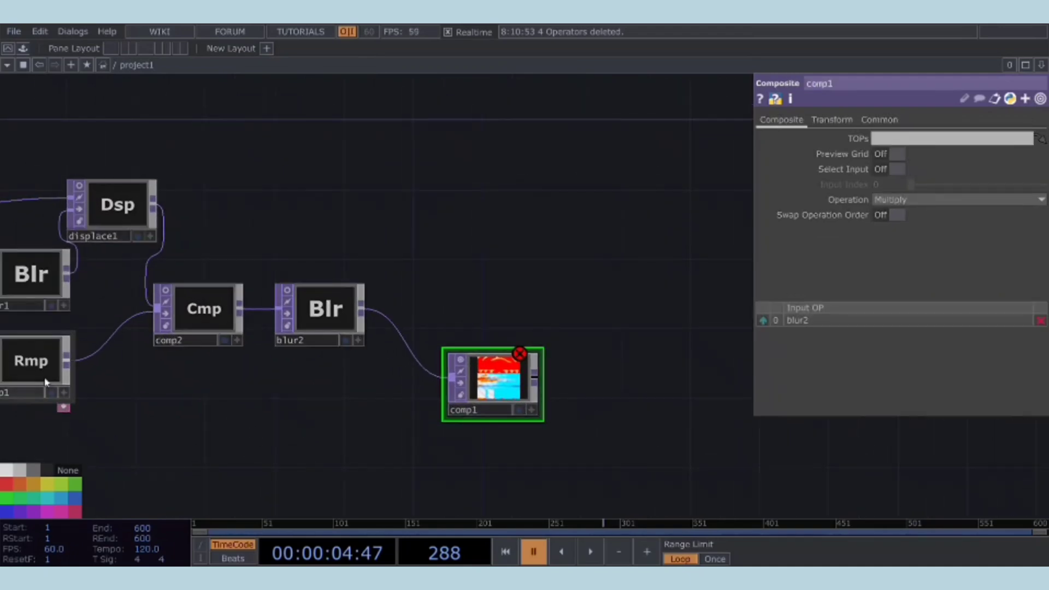
- Connect the CHOP to TOP's output to the second input of the Multiply Composite and turn off that Composite's viewer
click(68, 394)
scroll(321, 384, down, 6)
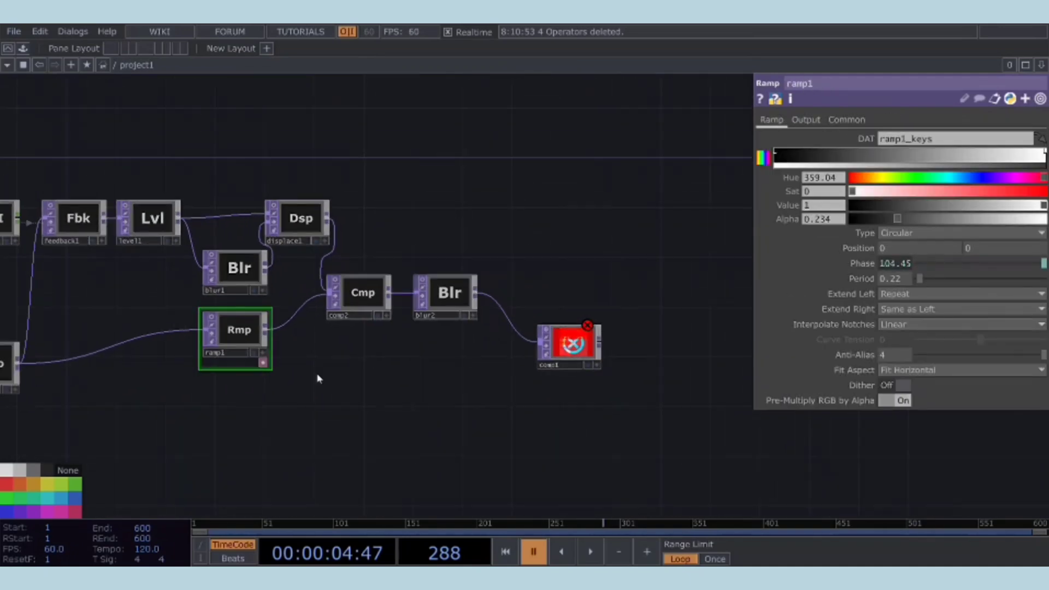
drag(141, 382, 476, 355)
scroll(528, 390, up, 1)
scroll(498, 343, up, 5)
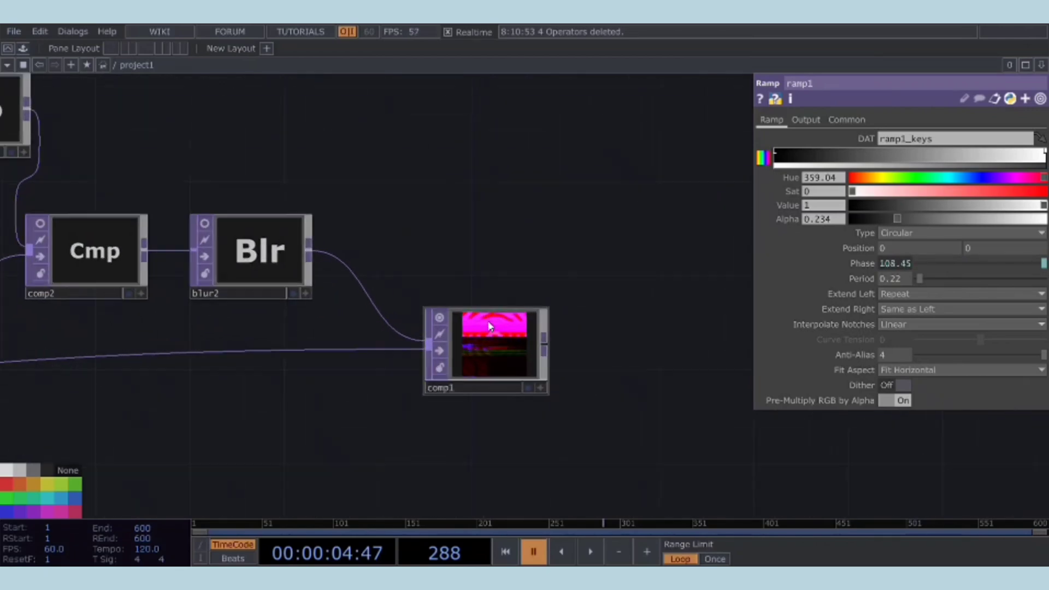
drag(644, 355, 581, 288)
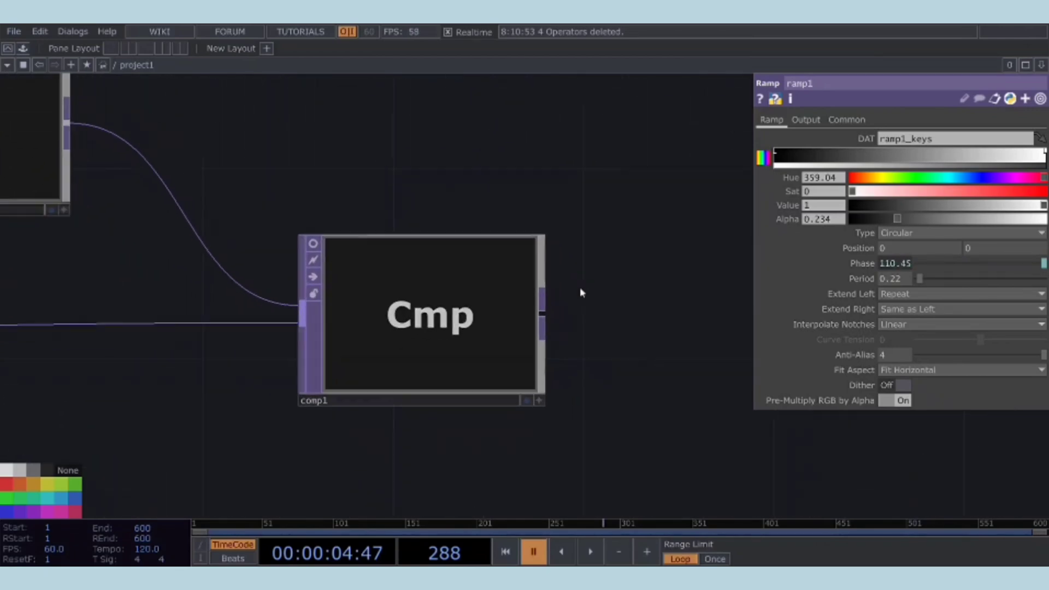
scroll(578, 285, down, 5)
drag(342, 391, 416, 376)
scroll(426, 386, down, 2)
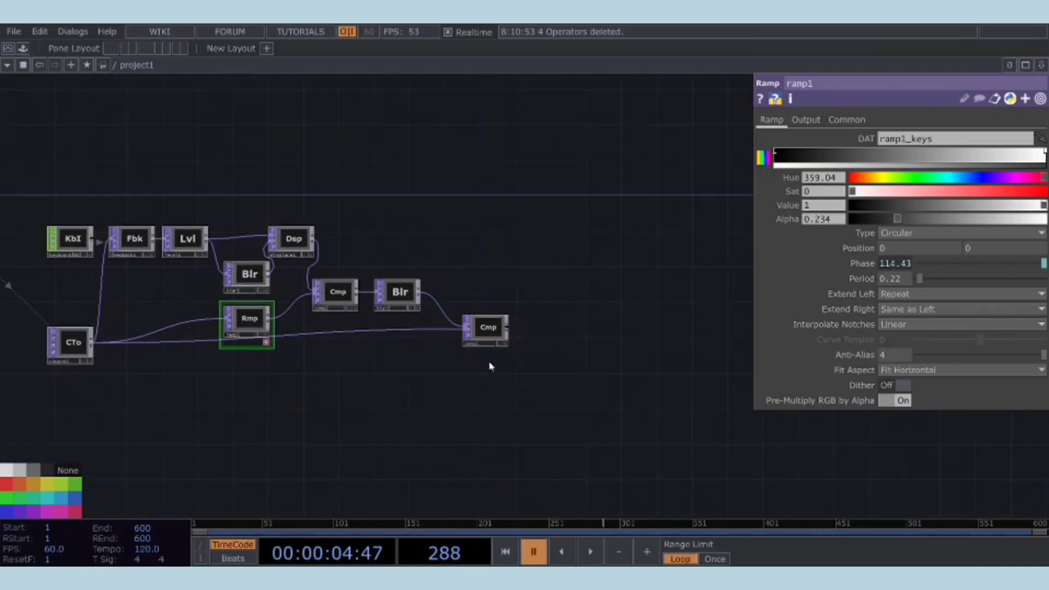
- Append a Null TOP to the final Composite TOP's output
scroll(489, 361, up, 3)
click(489, 329)
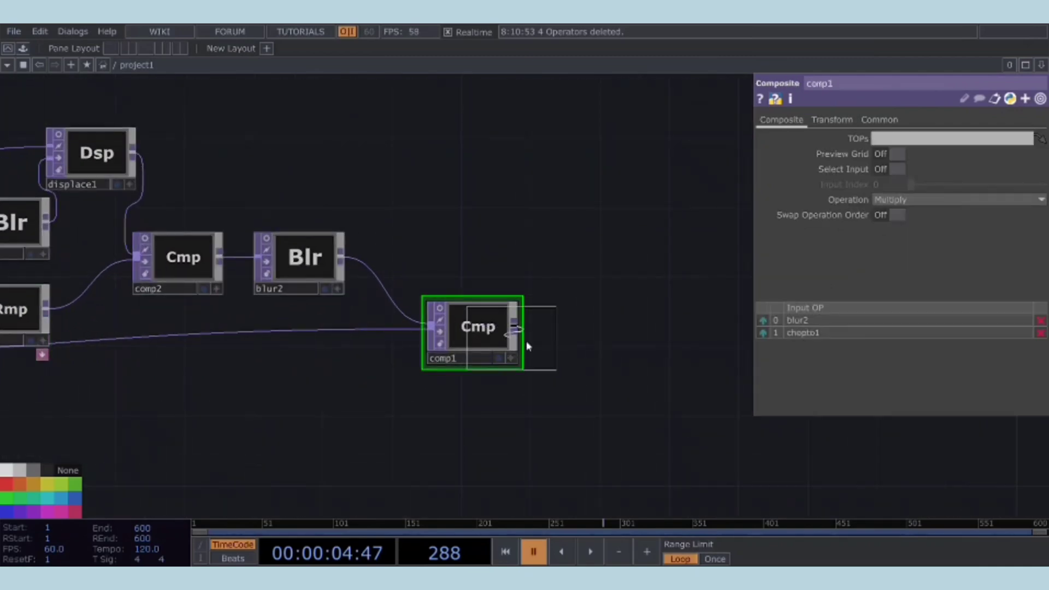
click(611, 346)
drag(596, 372, 785, 340)
scroll(607, 350, down, 2)
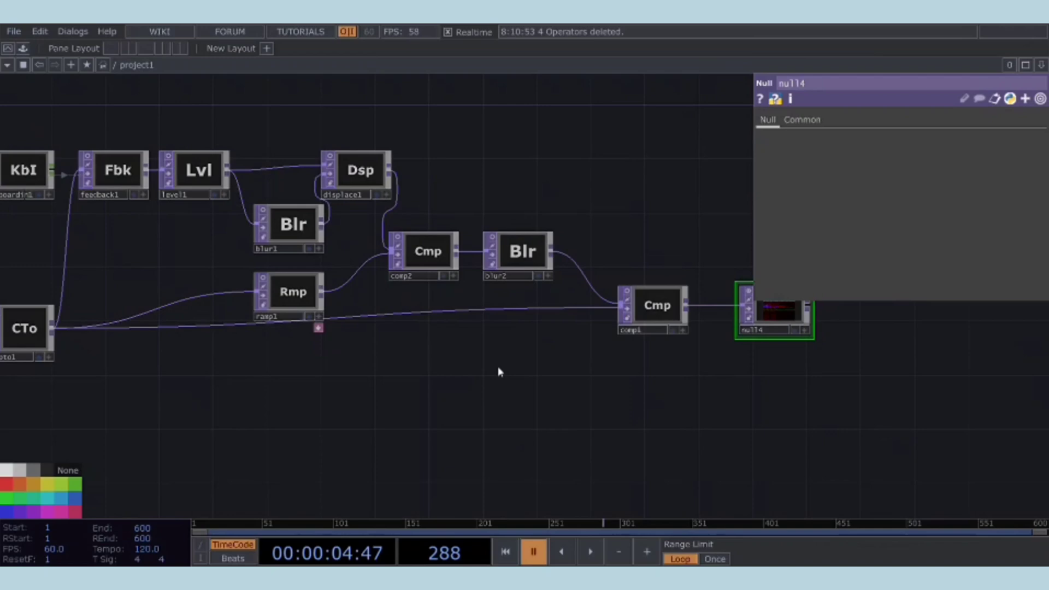
drag(494, 368, 520, 356)
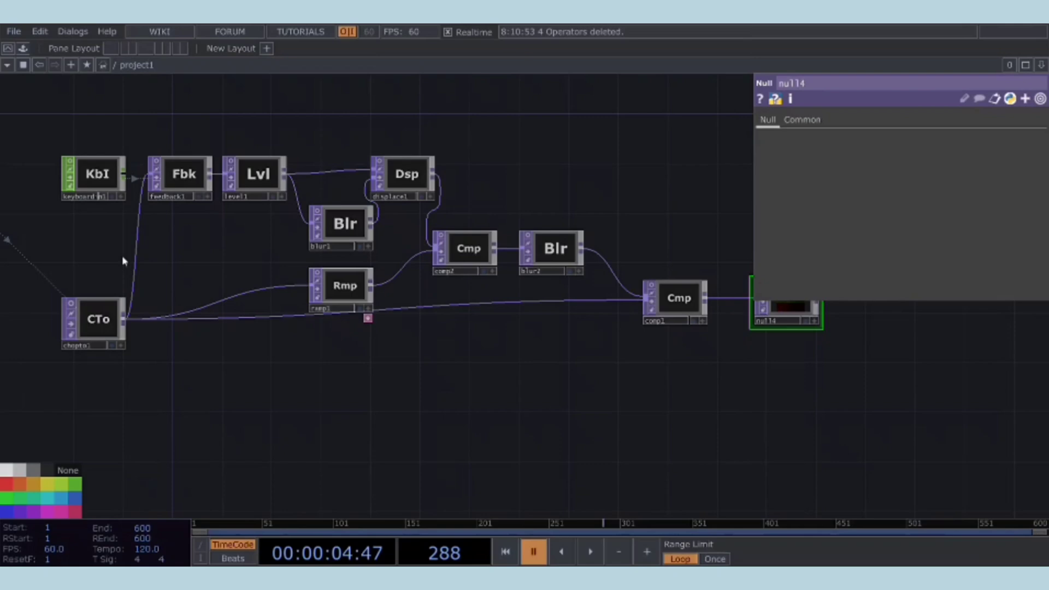
- Add a Constant CHOP below the Ramp TOP and set its chan1 value to 1
click(348, 425)
scroll(394, 442, up, 3)
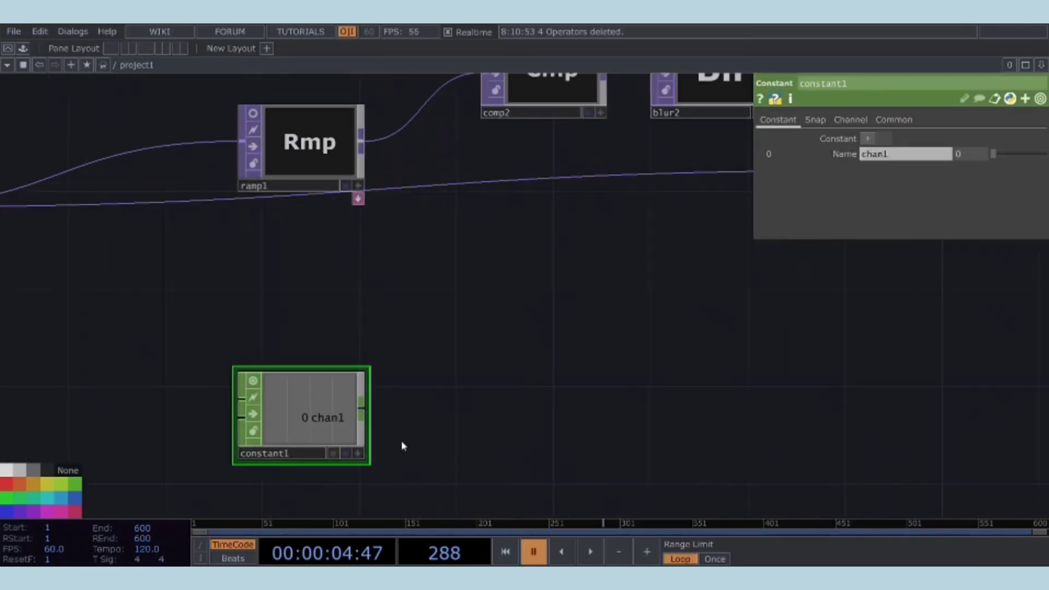
drag(475, 420, 435, 399)
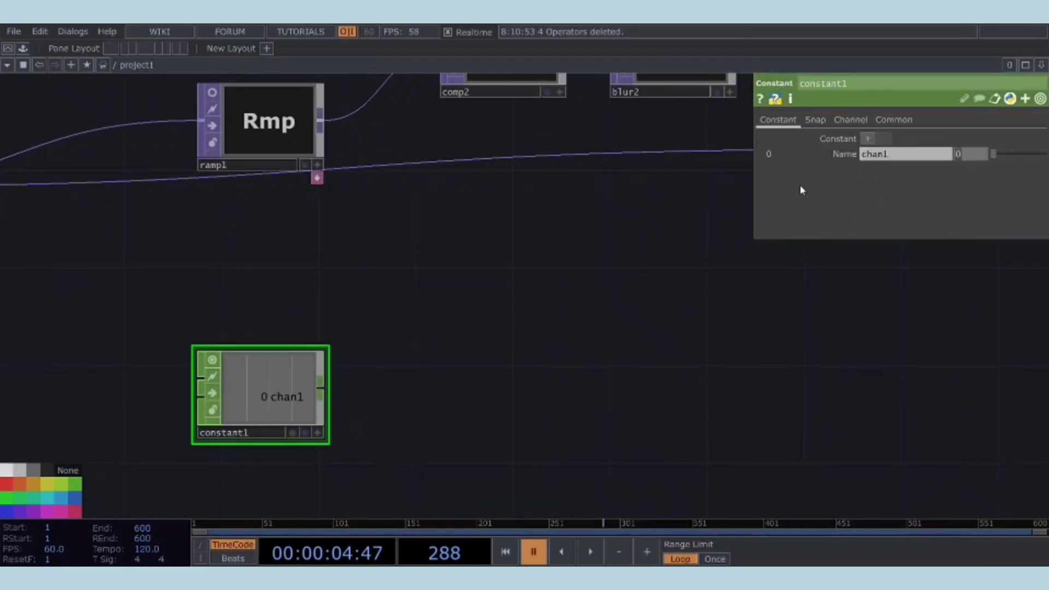
key(Return)
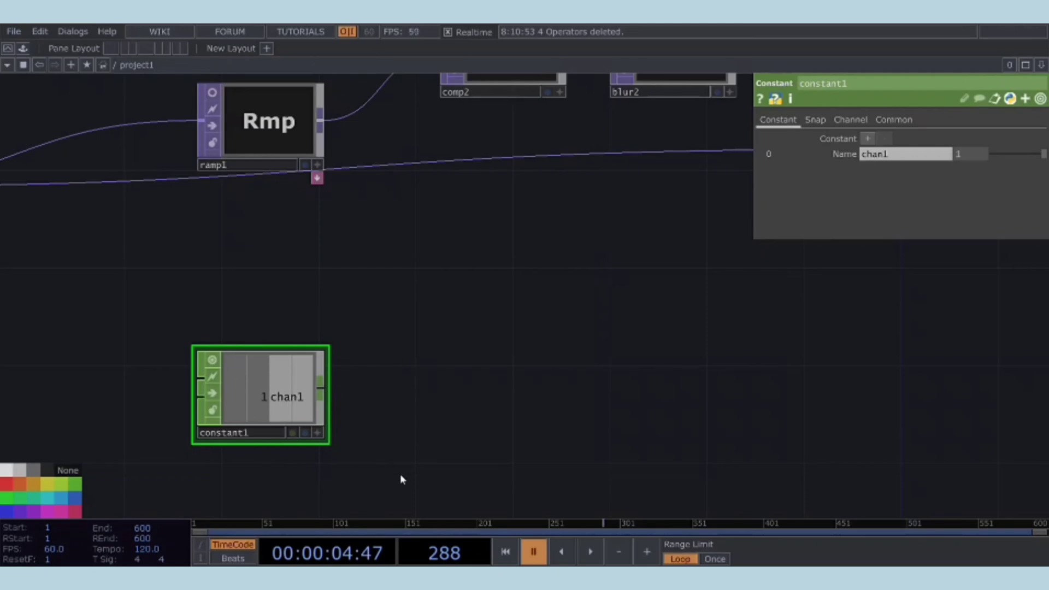
- Append a Speed CHOP to the Constant CHOP and play the timeline briefly to check its count
click(435, 495)
click(431, 397)
key(space)
scroll(454, 405, up, 3)
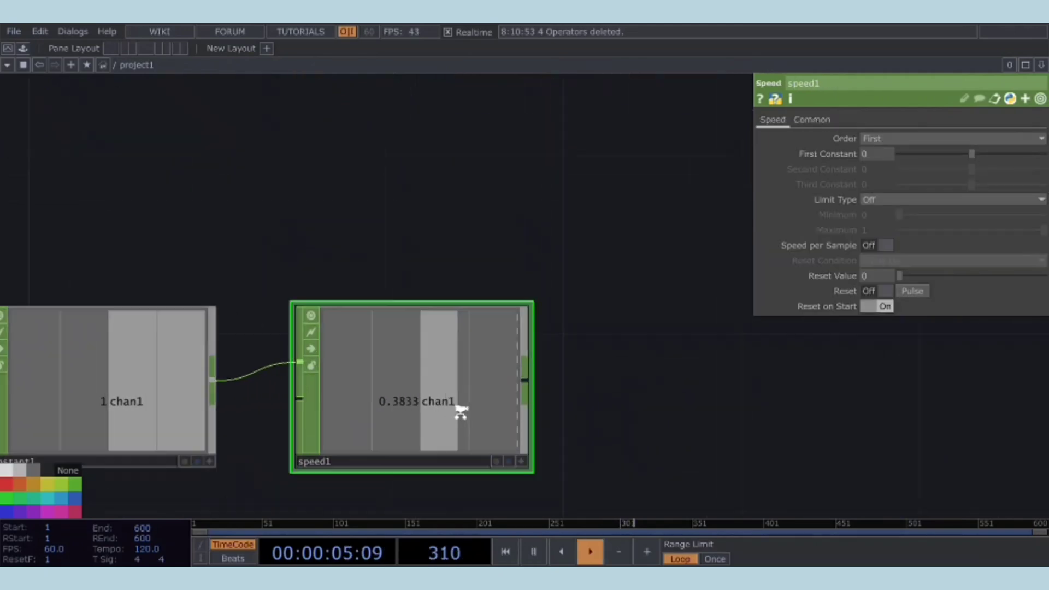
scroll(462, 415, down, 2)
key(space)
drag(522, 396, 422, 391)
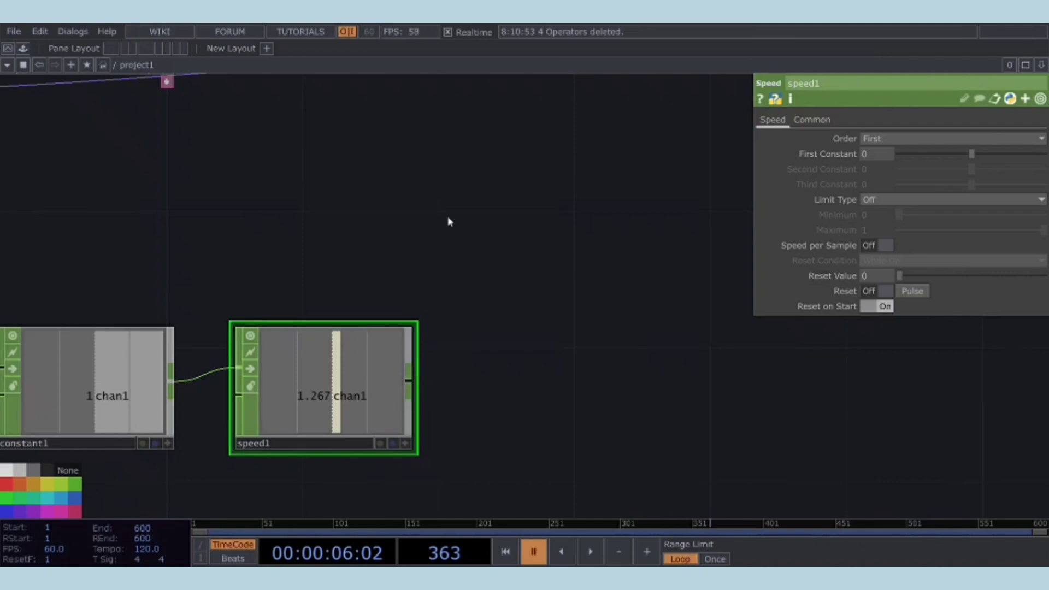
- Append a Math CHOP to the Speed CHOP's output and play the timeline briefly
click(576, 387)
key(space)
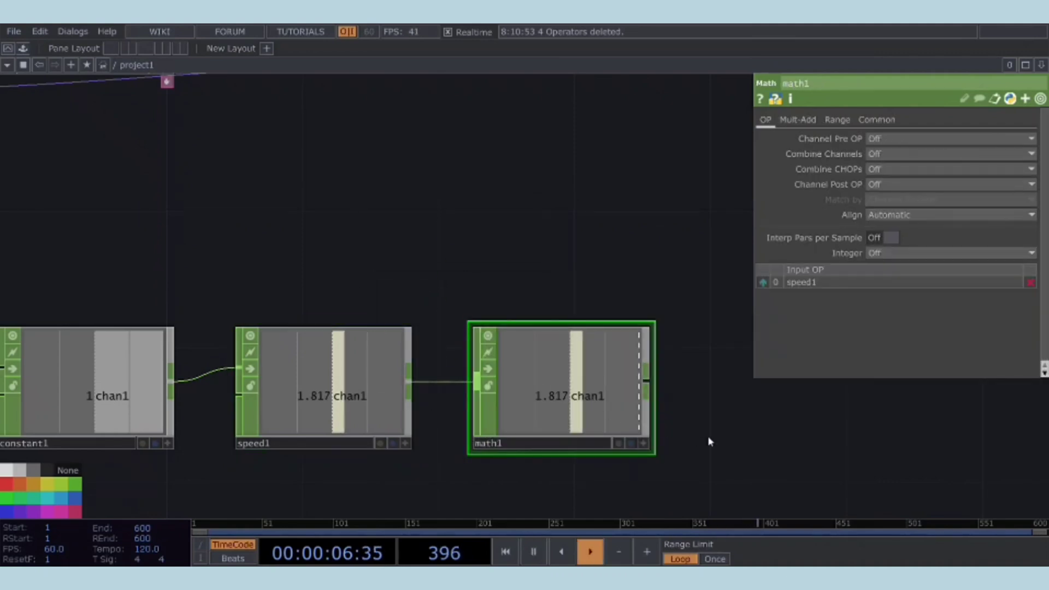
drag(709, 442, 687, 436)
key(space)
- Set the Math CHOP's Multiply to 5 and play the timeline to check the faster count
click(805, 123)
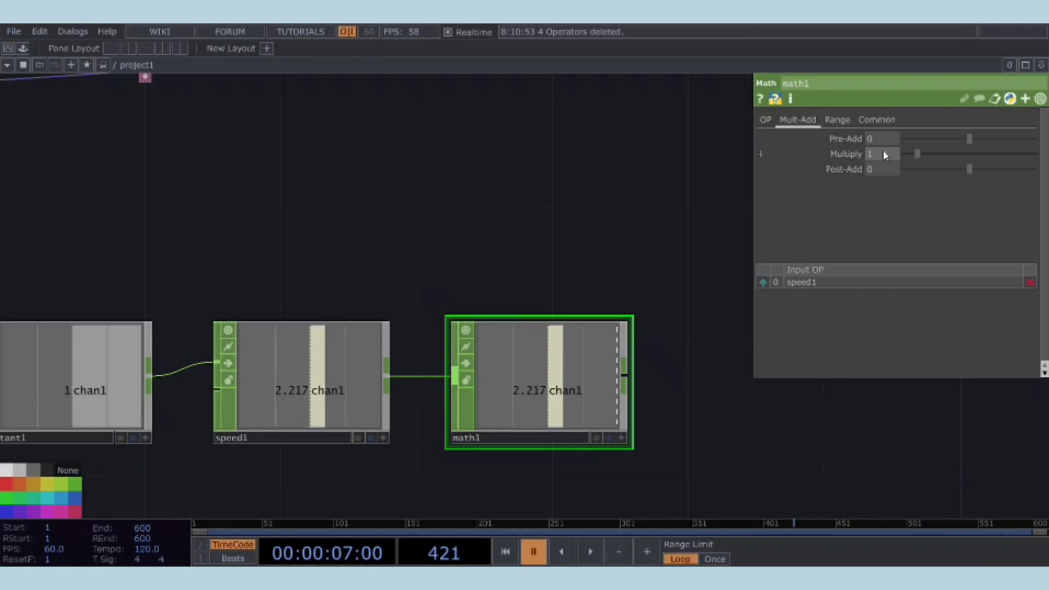
text(5)
key(Return)
key(space)
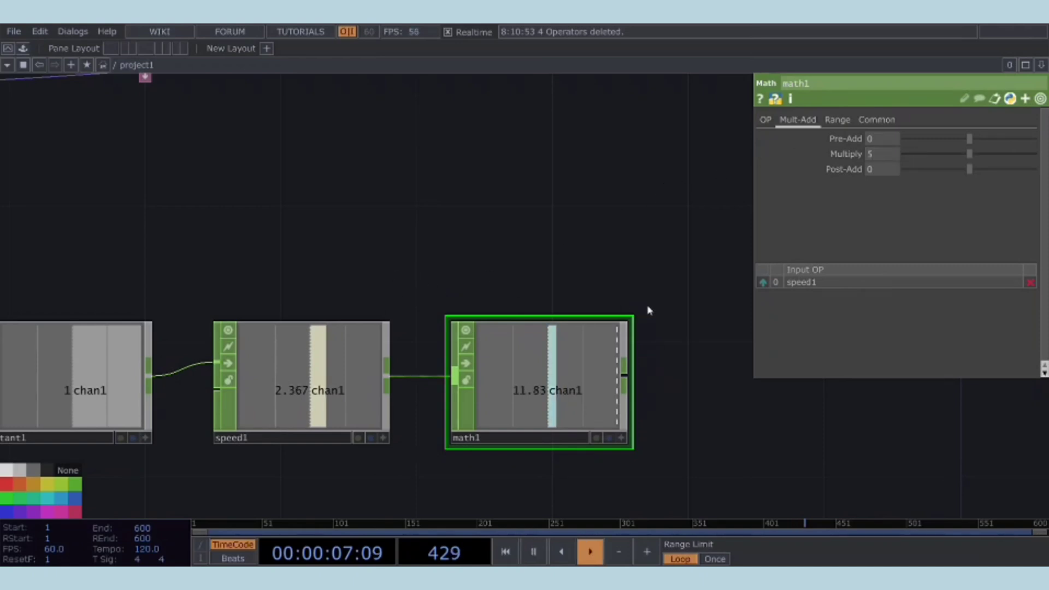
drag(678, 334, 530, 351)
key(space)
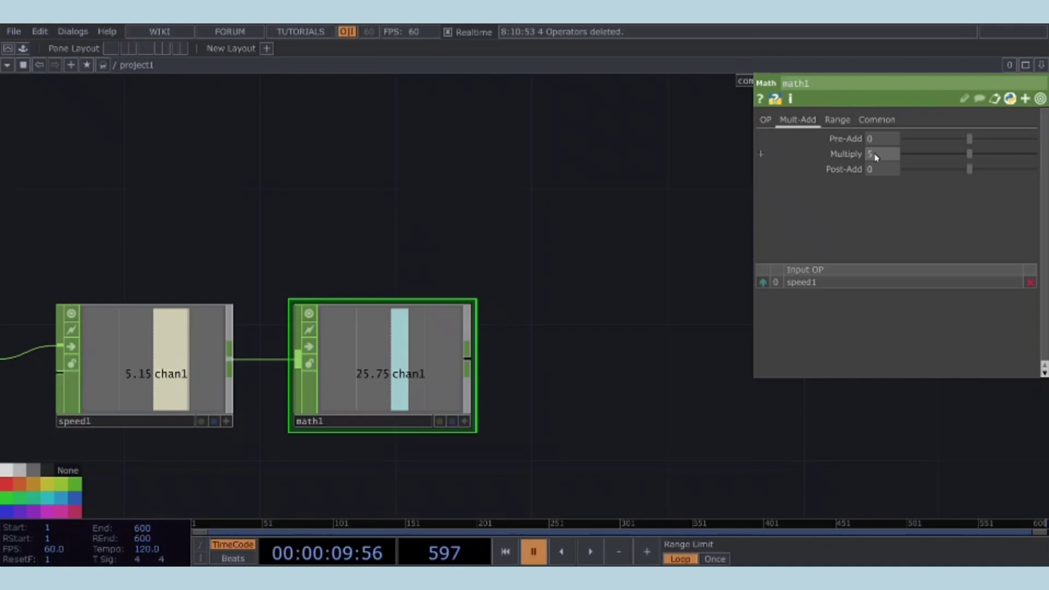
- Set the Math CHOP's Integer option to Round and check its output during playback
drag(488, 389, 459, 389)
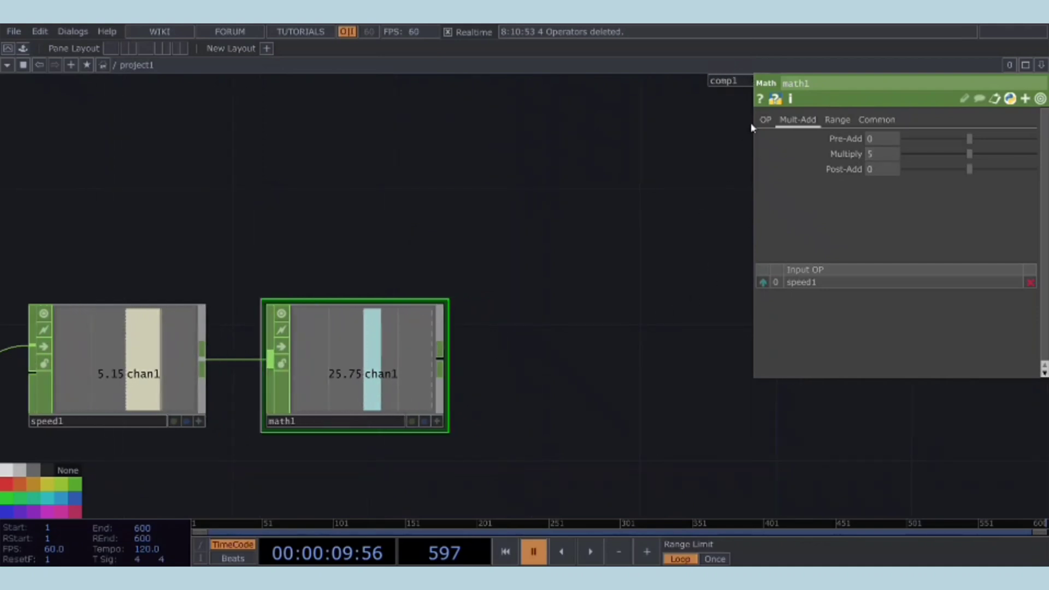
click(765, 120)
click(897, 252)
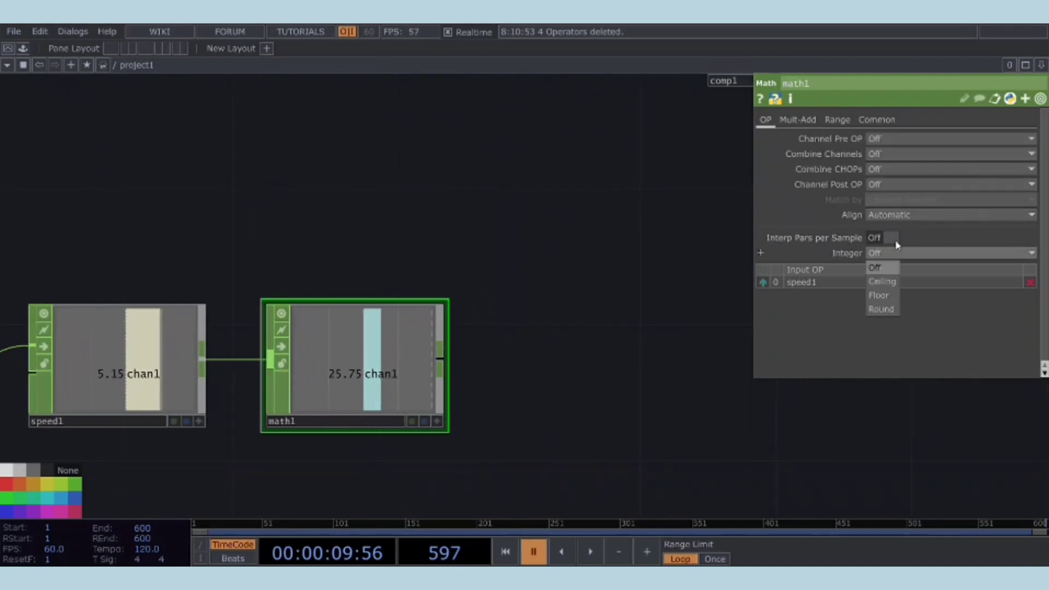
click(881, 309)
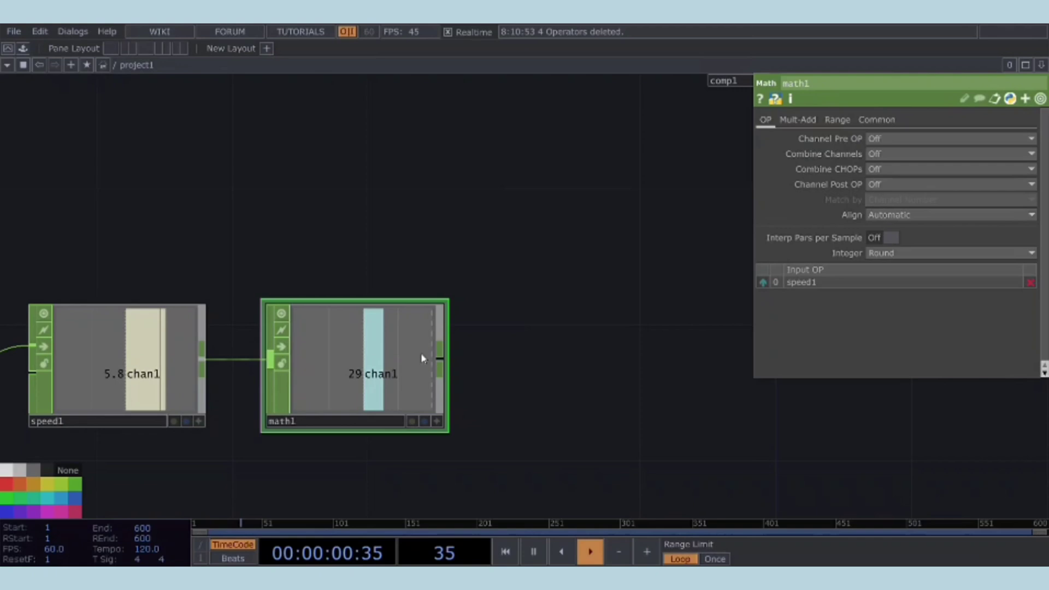
drag(493, 379, 418, 392)
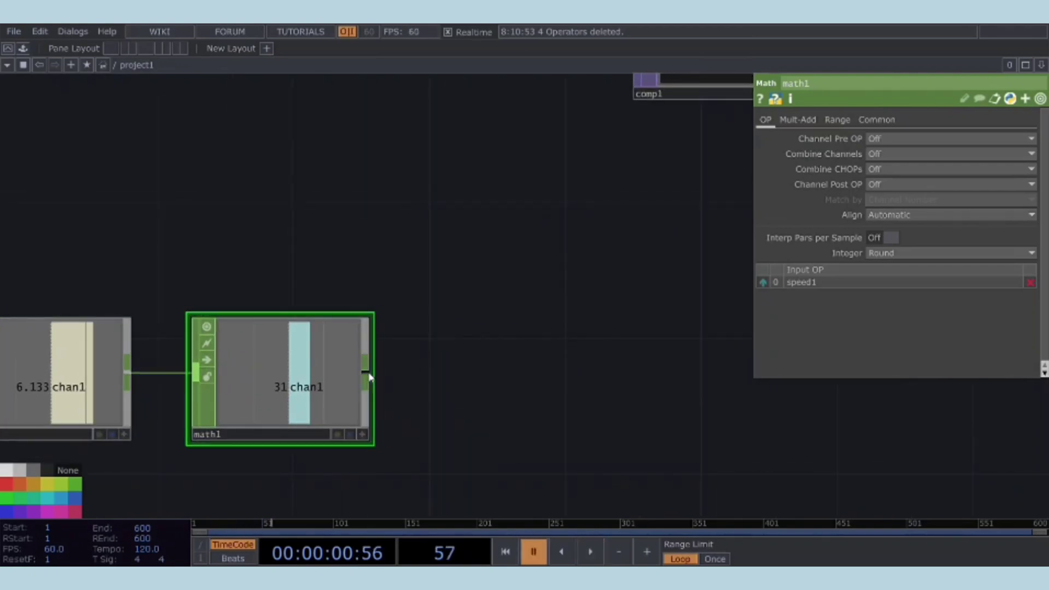
- Append a Limit CHOP to the Math CHOP and set its type to Loop, with minimum 0 and maximum 10
click(316, 502)
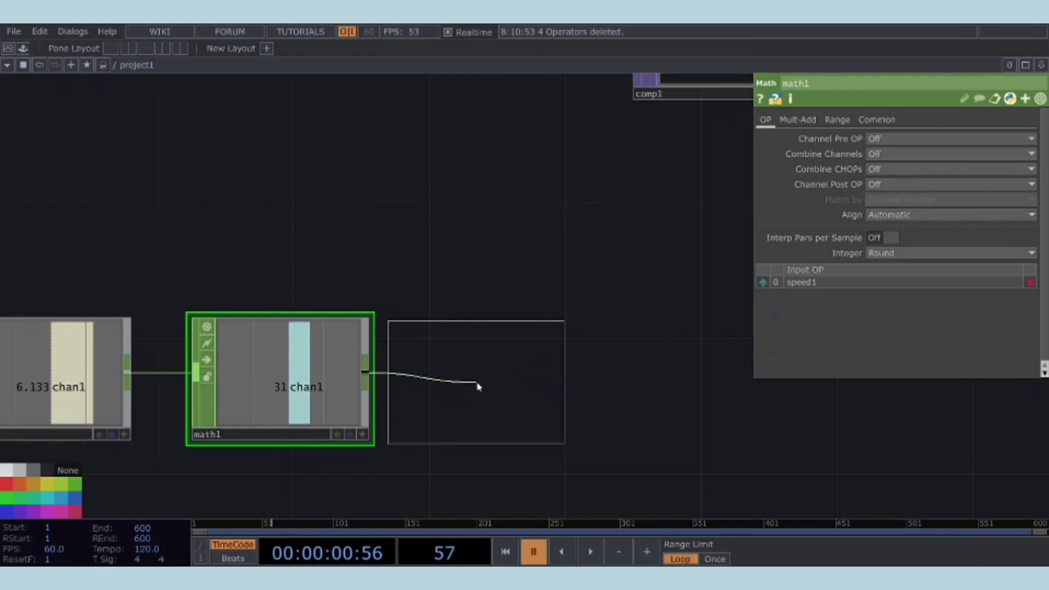
click(484, 382)
click(866, 139)
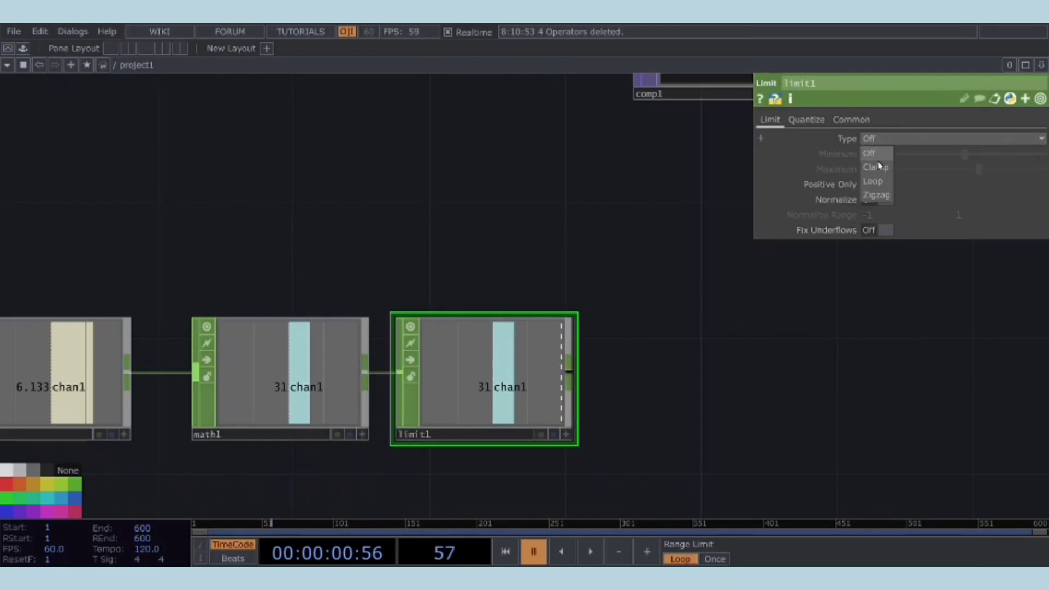
click(879, 183)
click(880, 156)
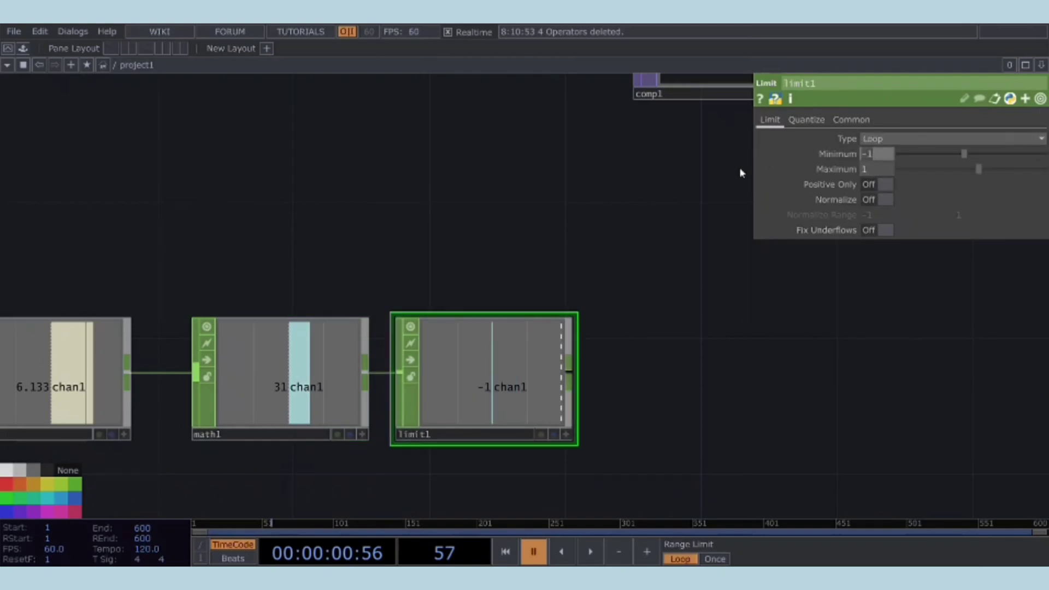
text(0)
click(880, 169)
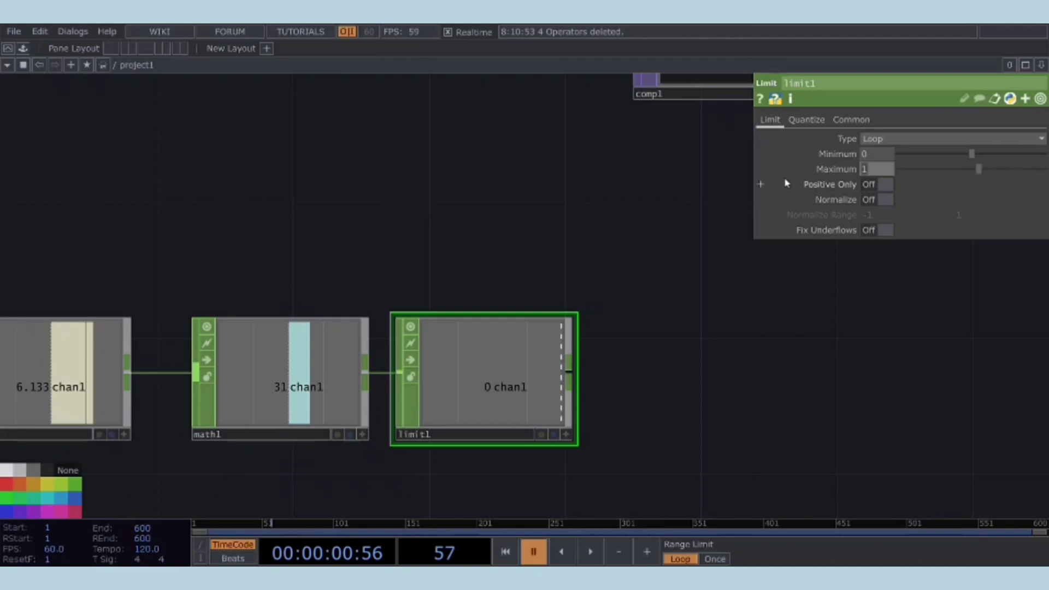
text(10)
key(Return)
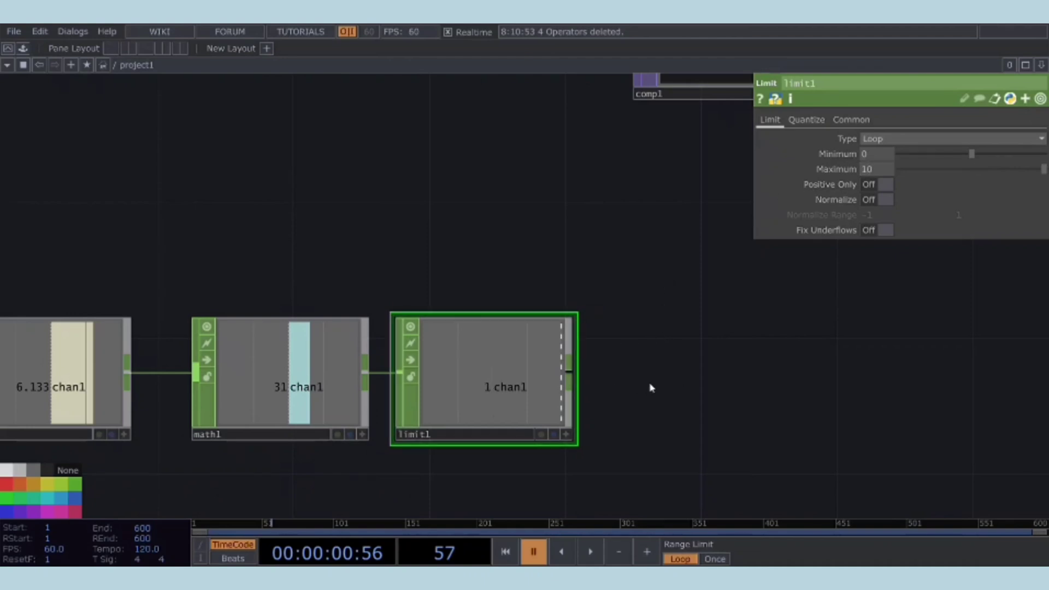
- Append a Null CHOP to the Limit CHOP's output and check the whole network layout
click(752, 378)
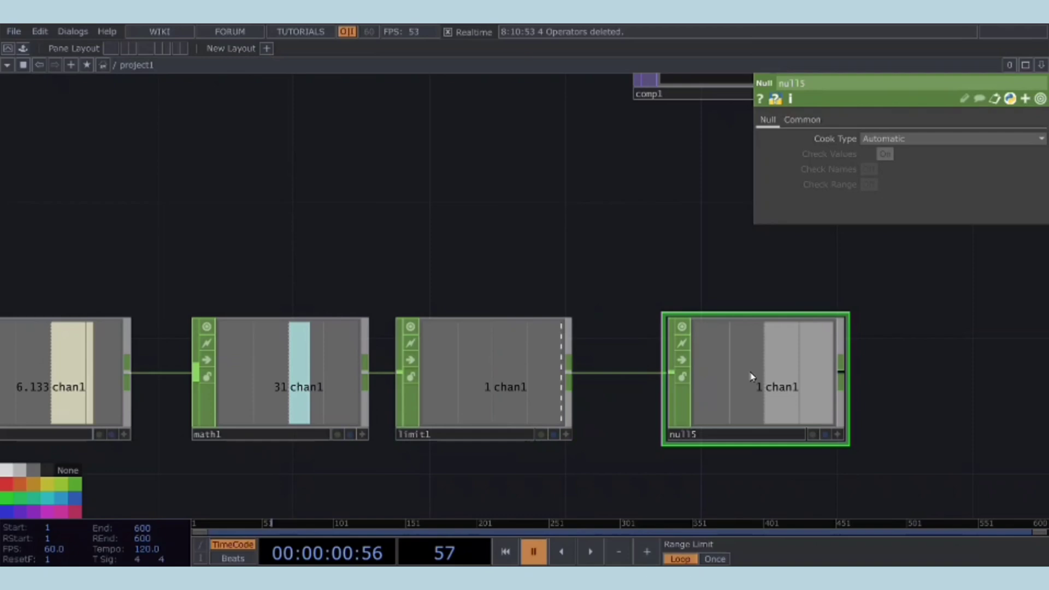
key(h)
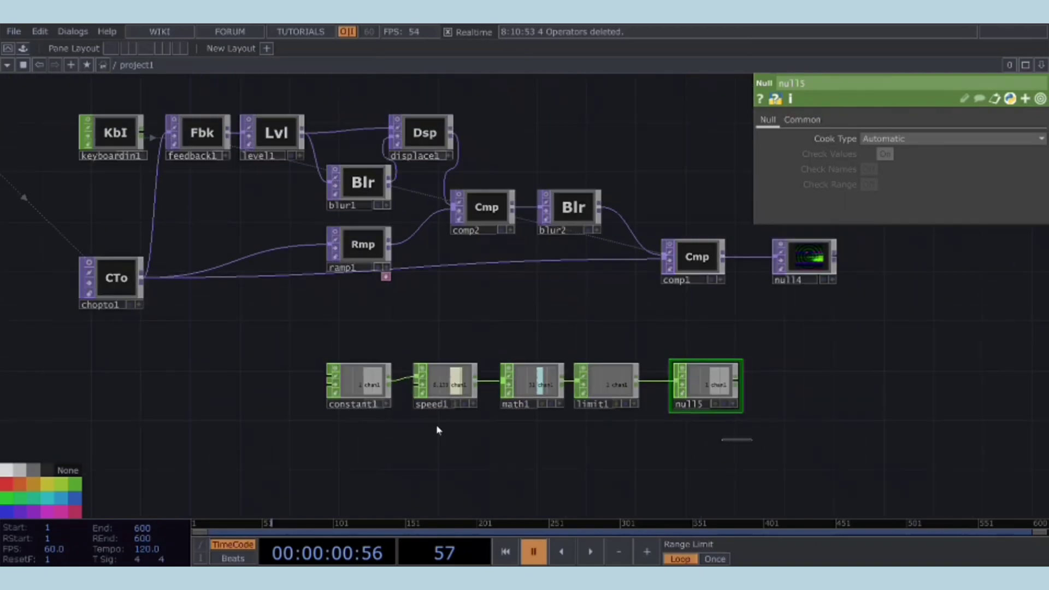
scroll(710, 386, up, 5)
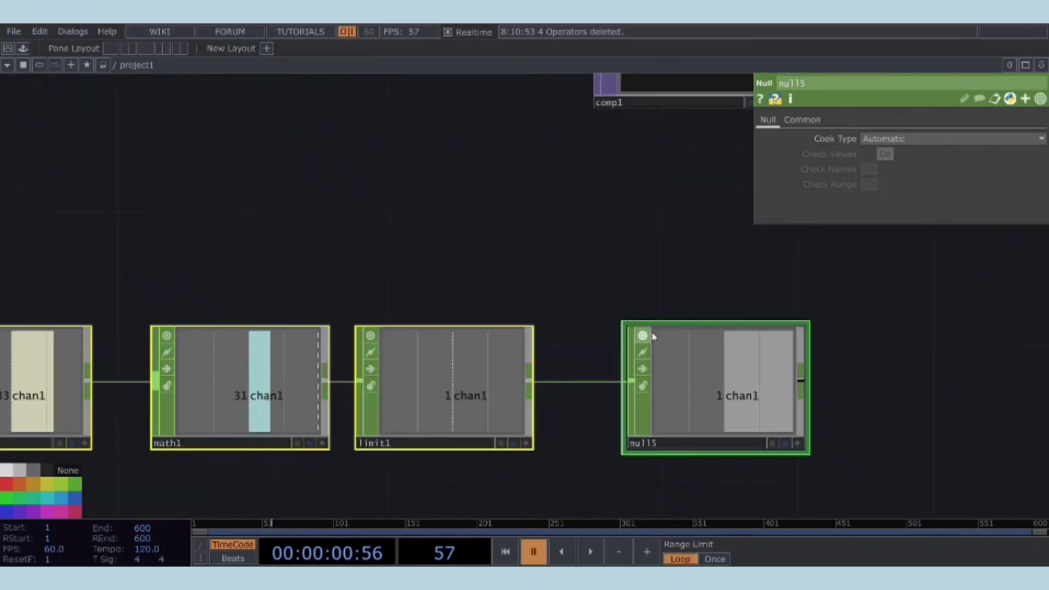
- Export the stepped counter's chan1 from the final Null CHOP to the Operation parameter of Composite comp1
scroll(859, 389, down, 2)
drag(858, 389, 650, 421)
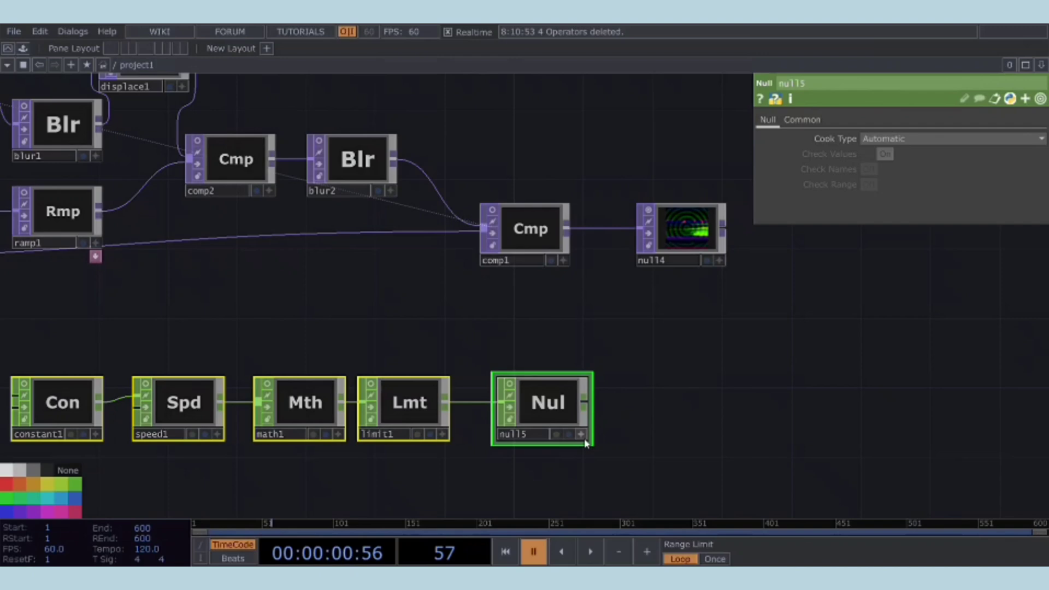
click(581, 434)
drag(563, 408, 869, 196)
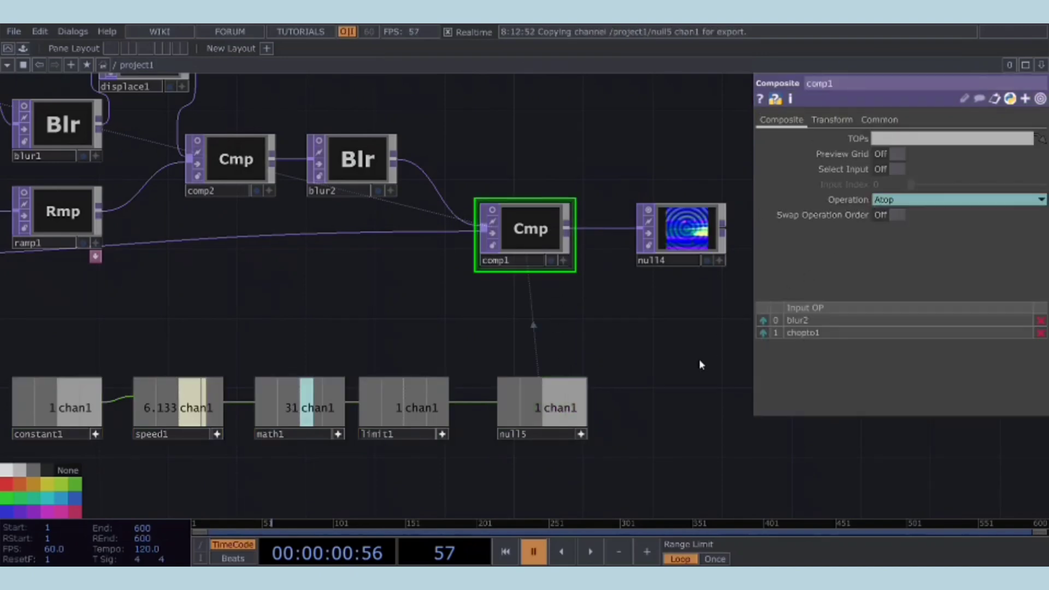
- Play the timeline briefly and examine null4's image while the counter drives comp1's blend operation
key(space)
scroll(696, 264, up, 5)
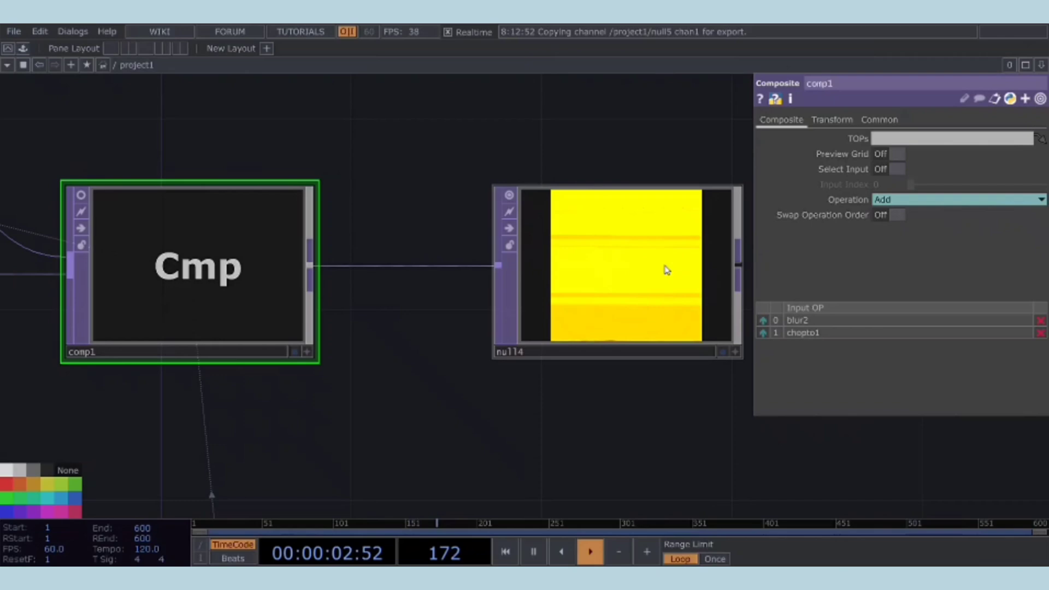
scroll(661, 284, down, 4)
key(space)
scroll(656, 295, down, 2)
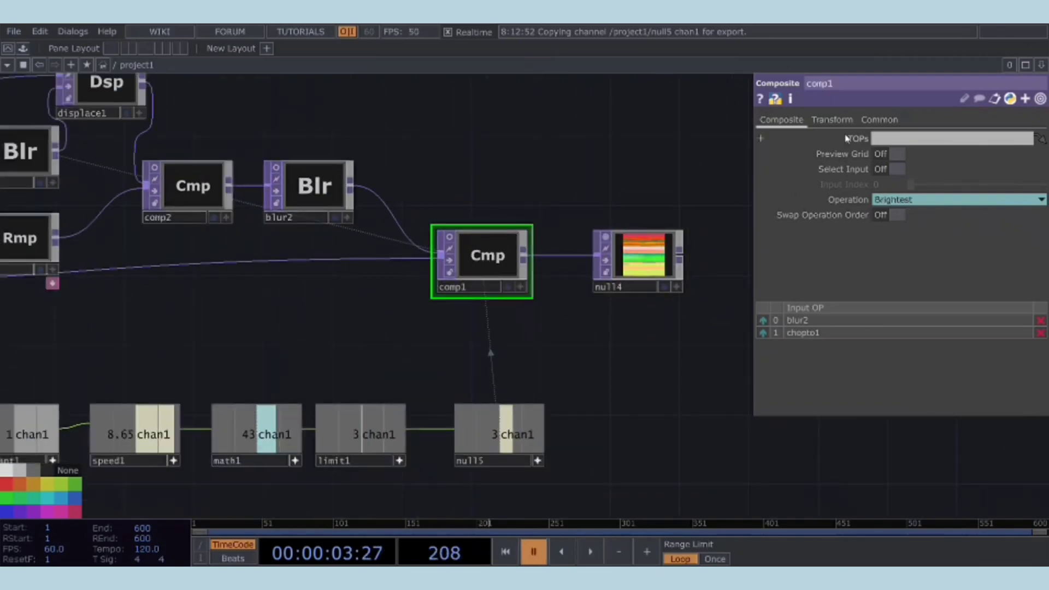
- Review the counter chain from constant1 to null5 and its link into comp1 within the whole network
scroll(640, 326, down, 5)
right_drag(641, 425, 242, 357)
scroll(583, 410, up, 4)
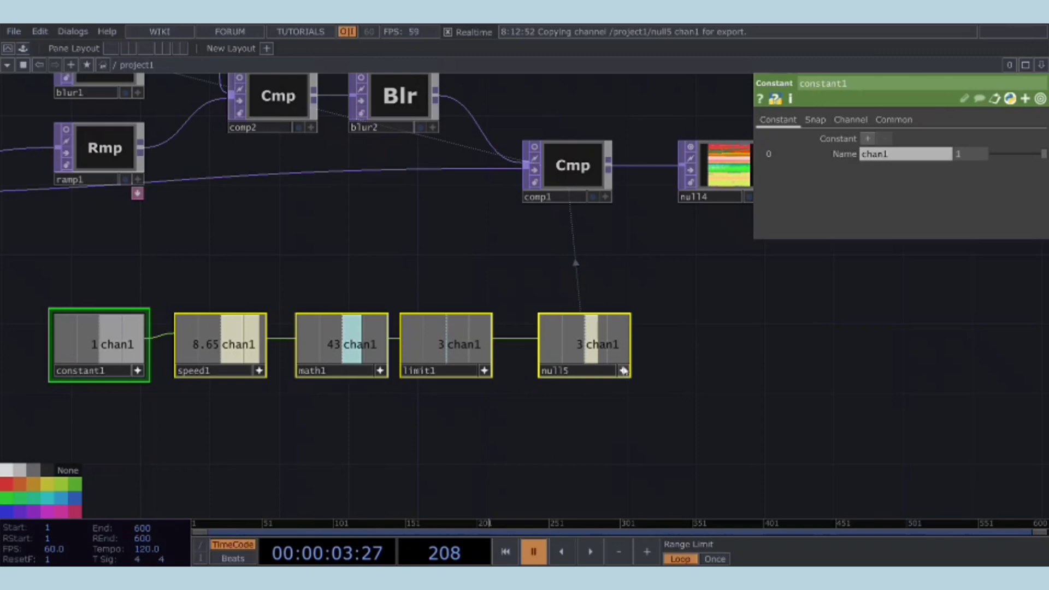
drag(684, 321, 619, 410)
click(463, 355)
click(605, 352)
click(589, 230)
scroll(592, 306, down, 4)
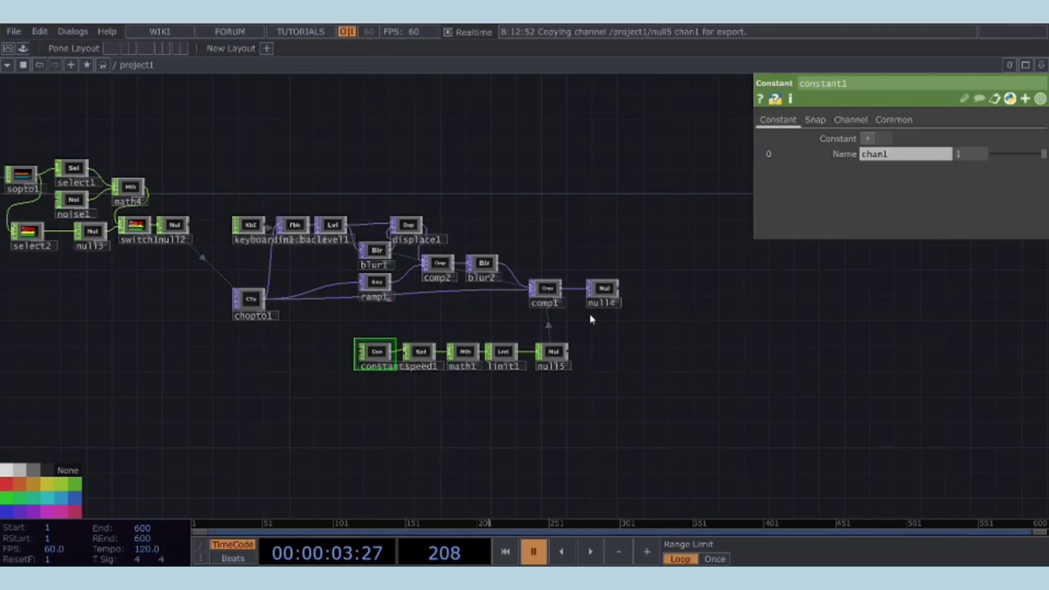
scroll(552, 262, up, 2)
scroll(553, 263, right, 2)
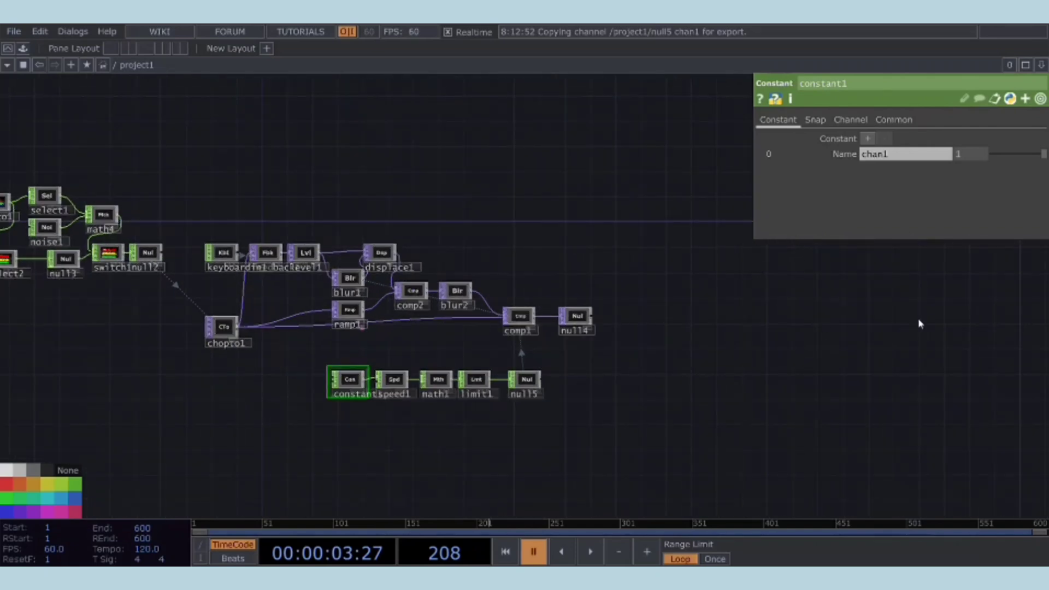
- Add a Rectangle SOP in the empty network area beyond null4
scroll(704, 329, up, 8)
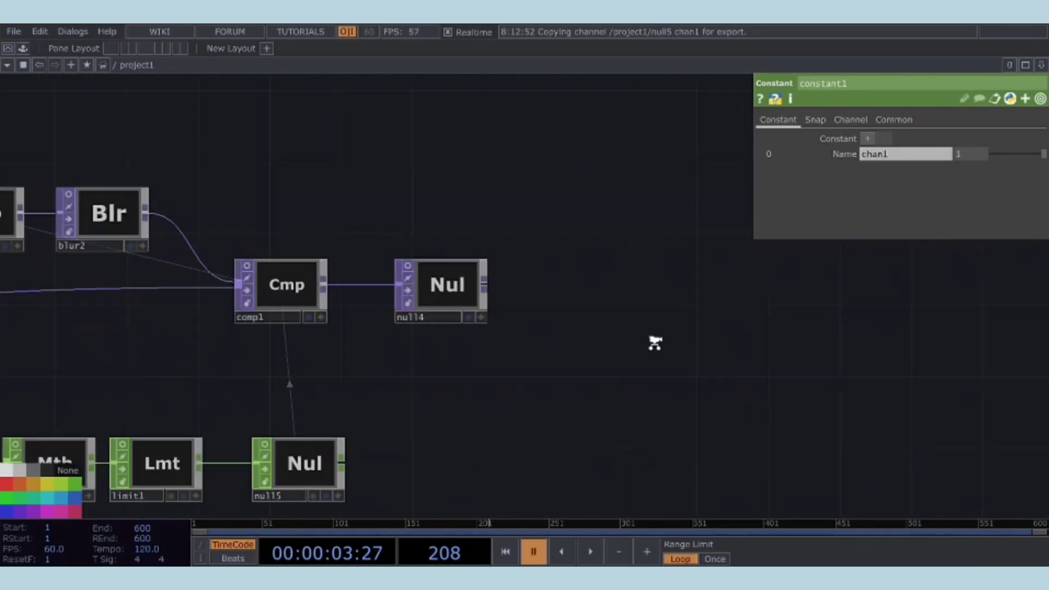
scroll(575, 297, down, 6)
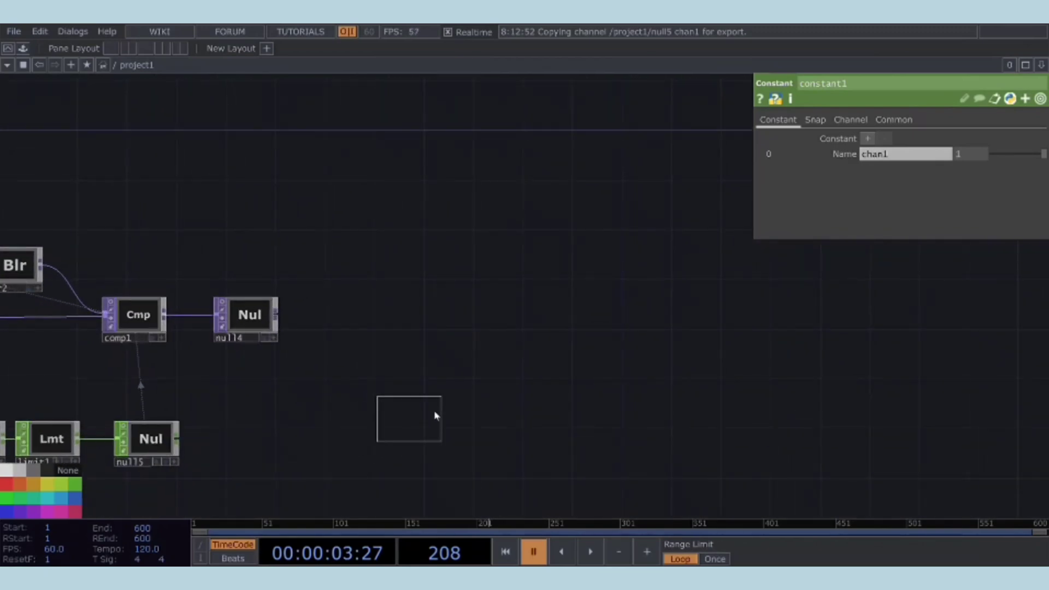
click(382, 323)
- Append a Transform SOP to the Rectangle SOP and set its Uniform Scale to .002
scroll(382, 320, up, 5)
drag(493, 340, 446, 365)
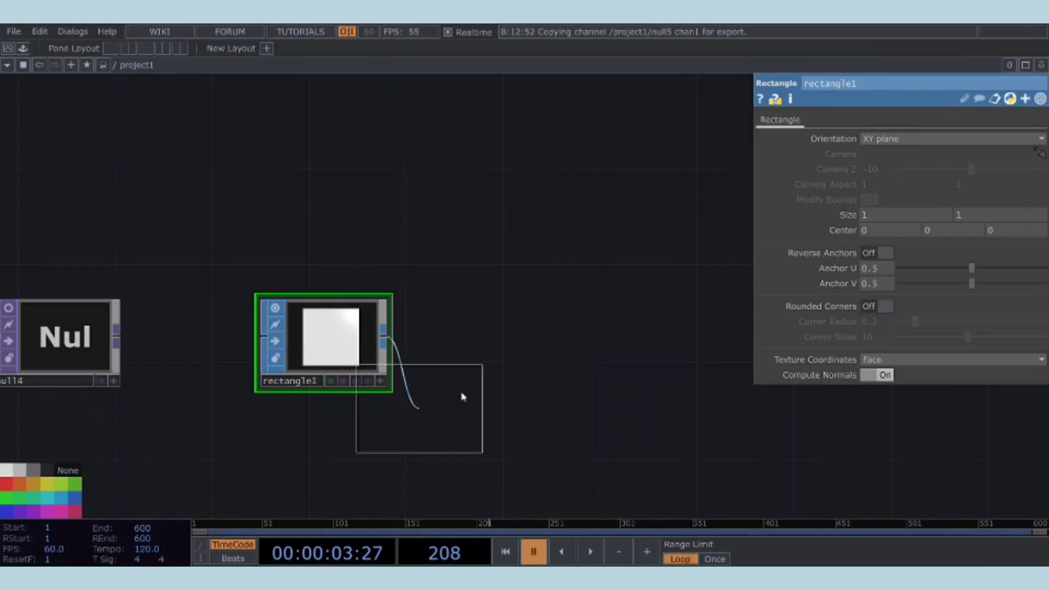
click(511, 356)
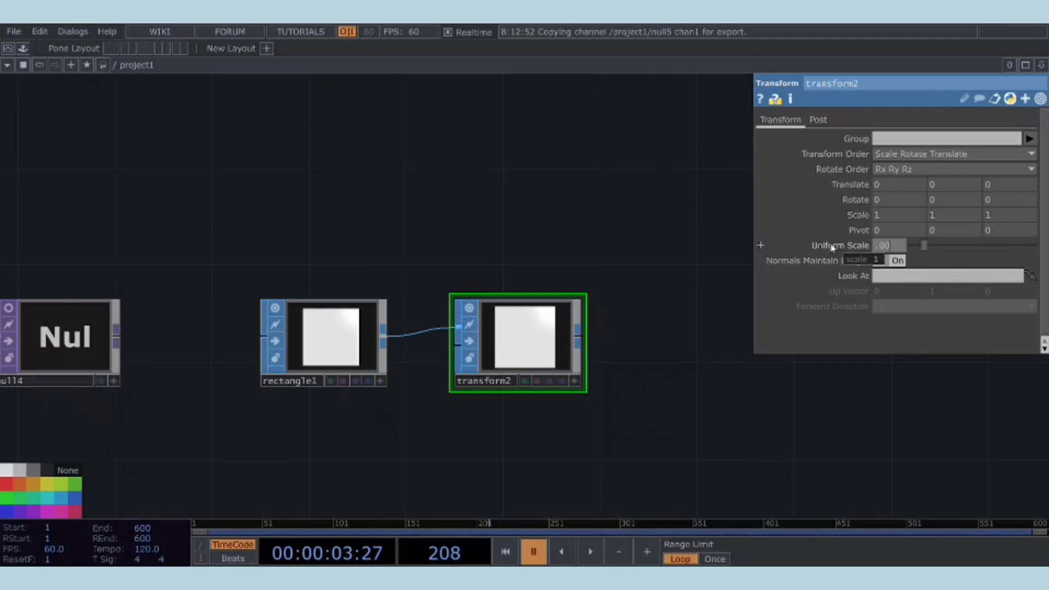
key(Return)
- Append a Geometry COMP to the Transform SOP and add a Camera, a Constant MAT and a Render TOP
drag(598, 365, 528, 368)
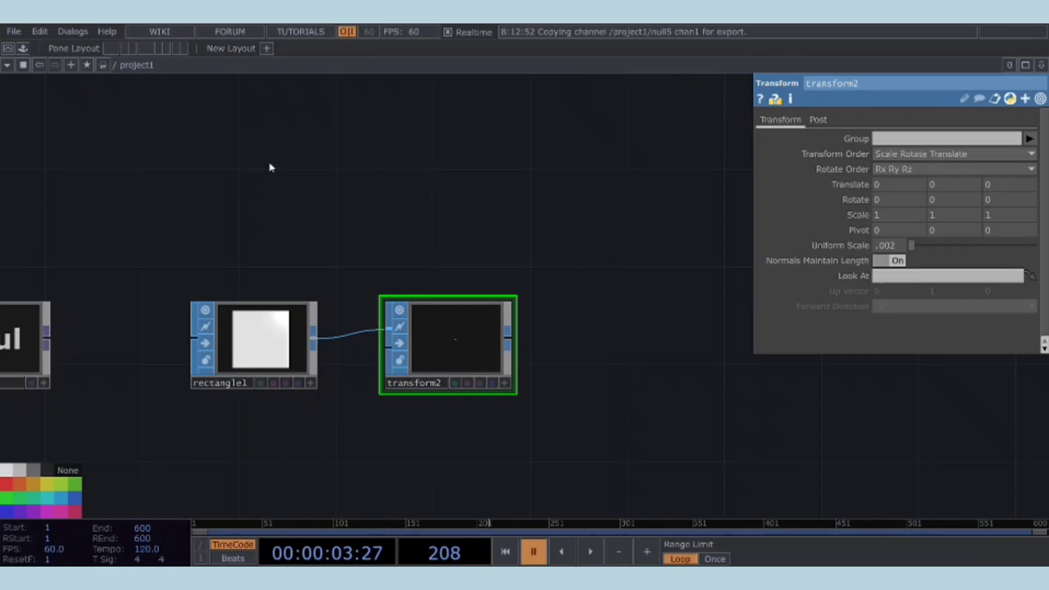
click(285, 281)
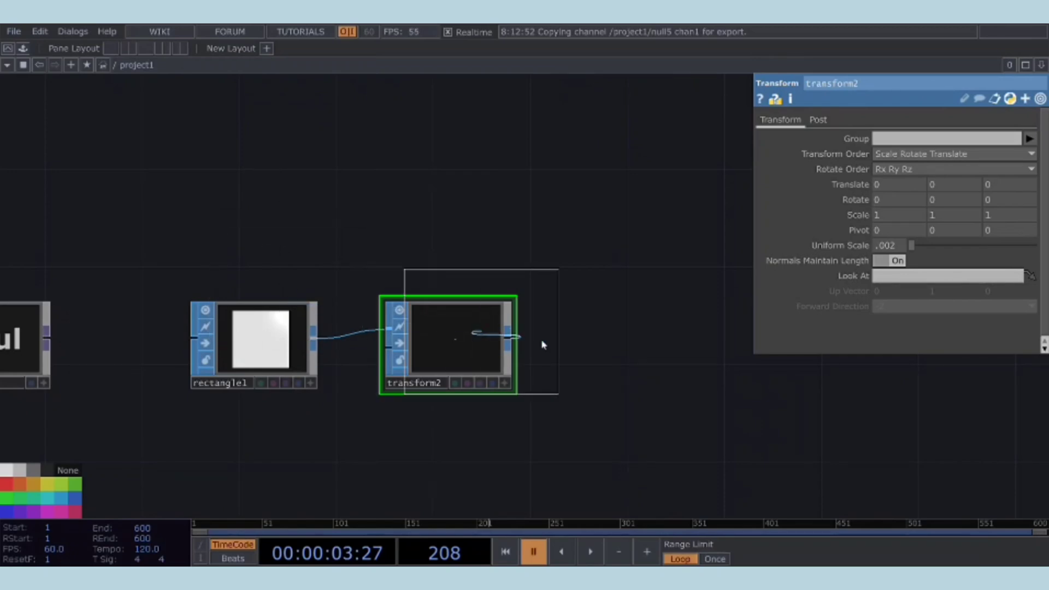
click(615, 346)
drag(707, 406, 545, 454)
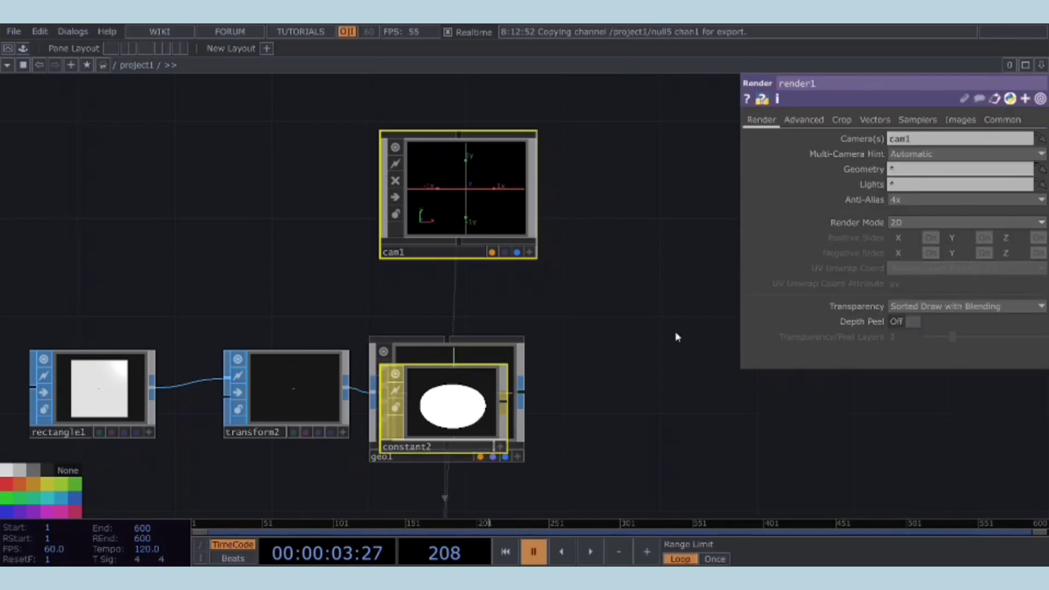
- Arrange the Render TOP beside the Geometry COMP and assign the Constant MAT below it as the geometry's material
drag(676, 337, 436, 333)
drag(370, 368, 428, 289)
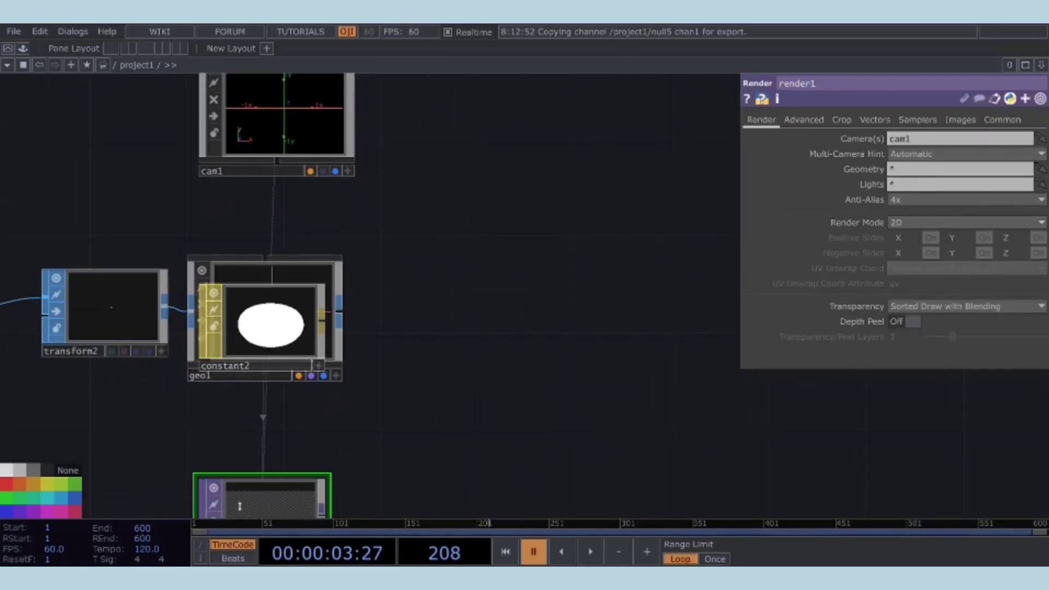
drag(239, 506, 445, 302)
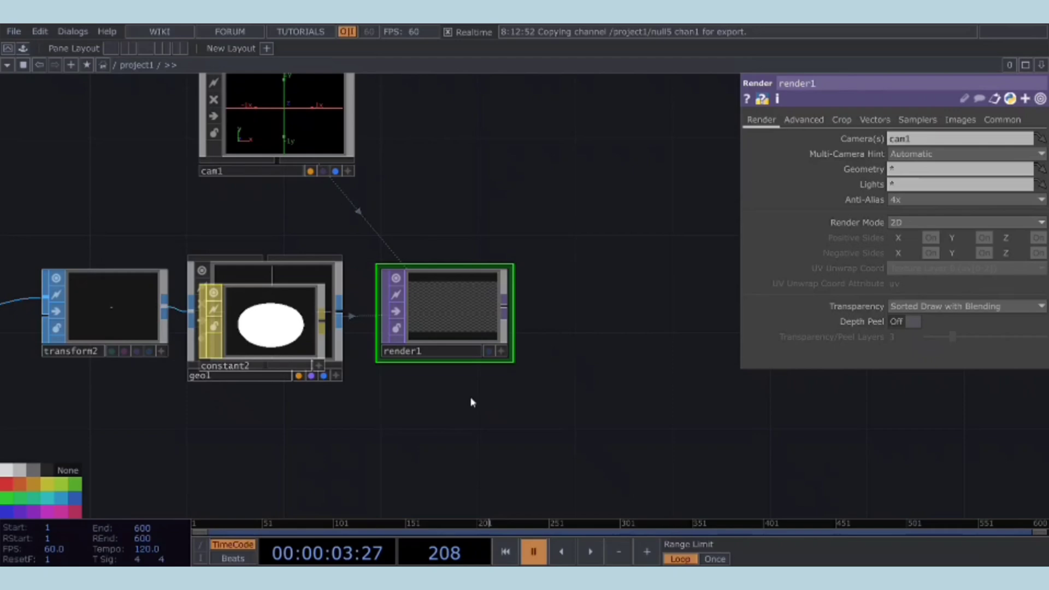
drag(473, 402, 475, 382)
drag(254, 338, 276, 282)
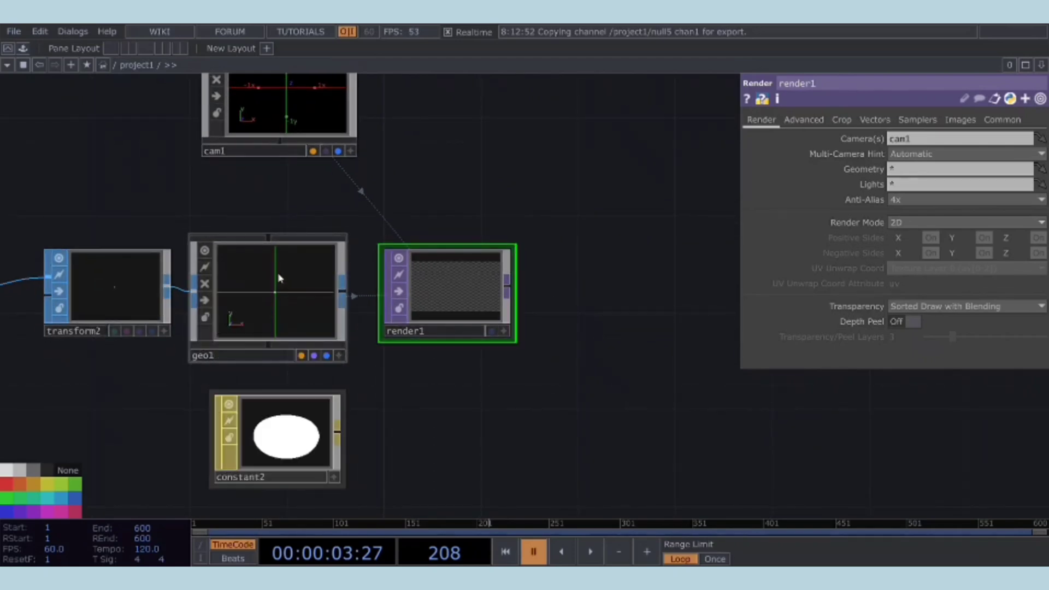
scroll(484, 435, down, 3)
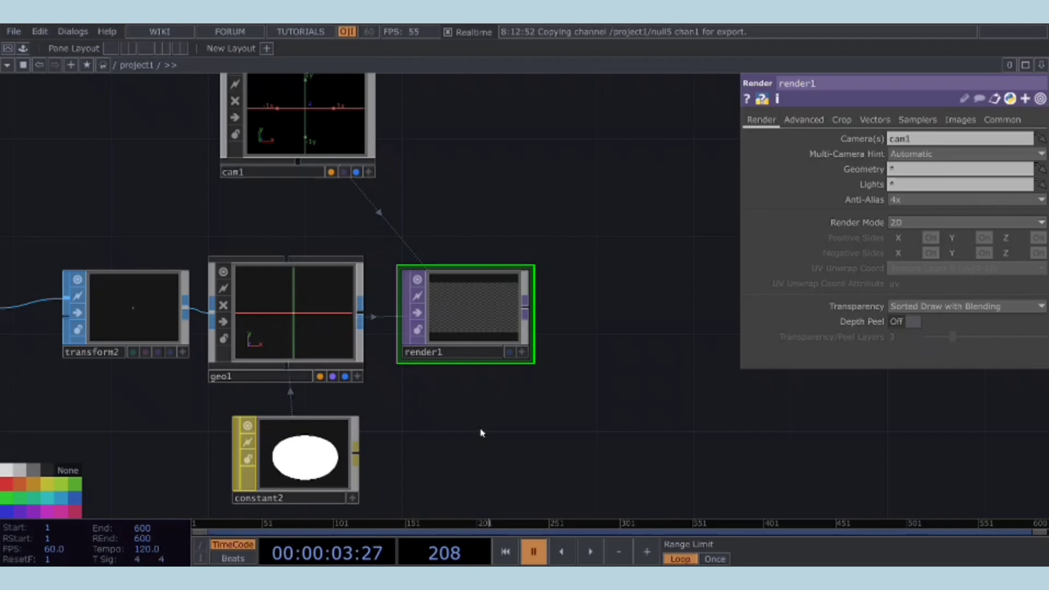
scroll(473, 430, down, 2)
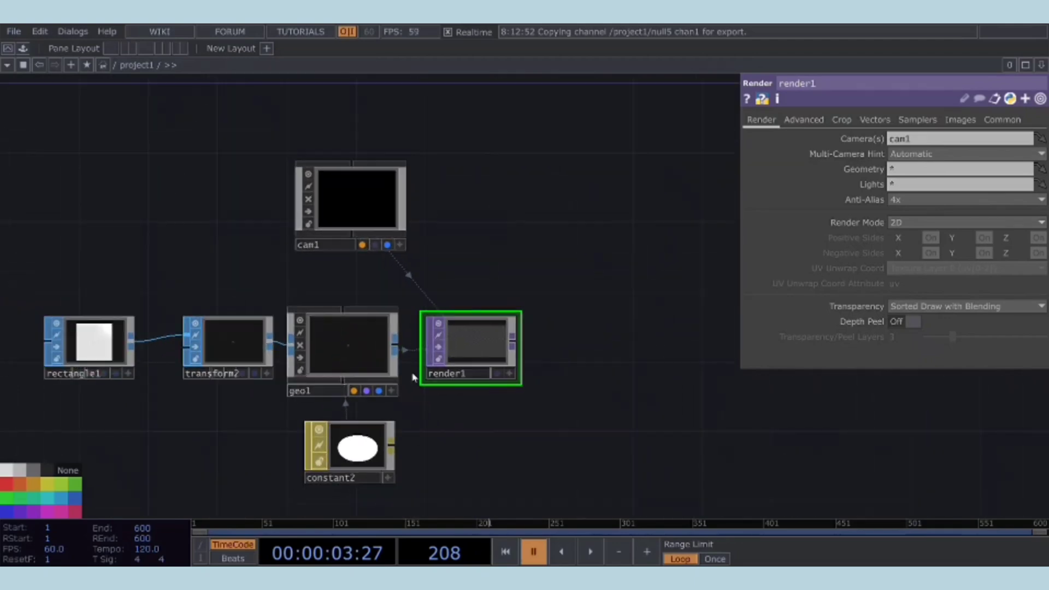
- Turn on instancing for the Geometry COMP with null4 as Translate OP and r, g, b for Translate X, Y, Z
click(381, 360)
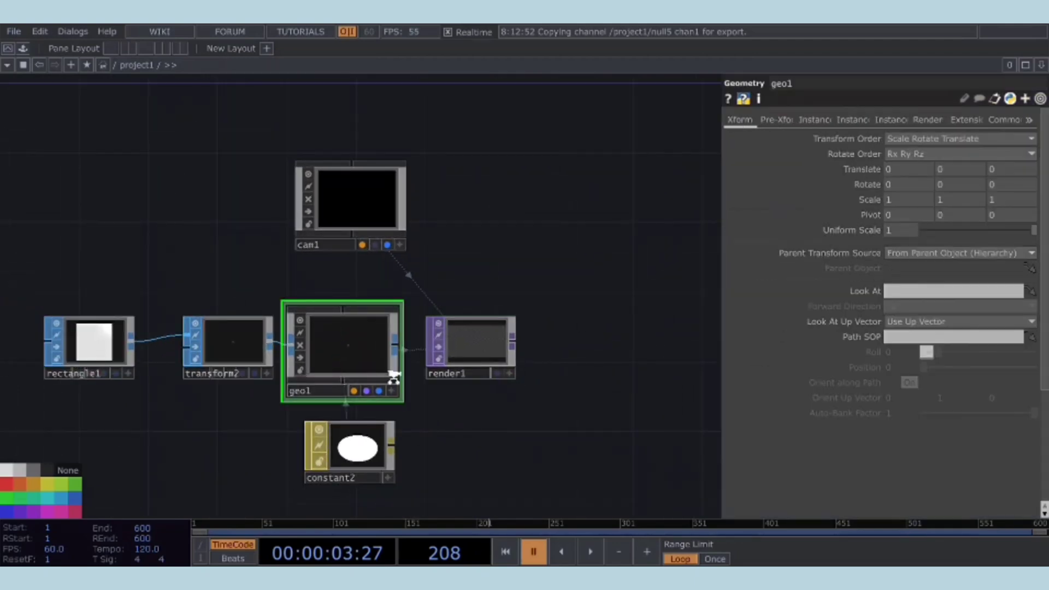
scroll(393, 375, up, 3)
scroll(380, 368, down, 3)
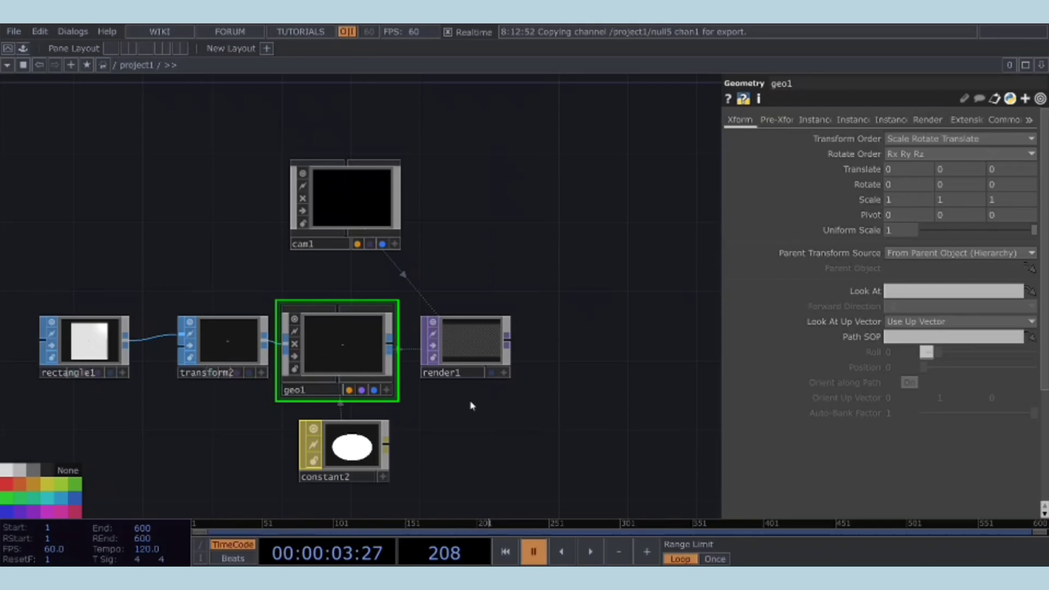
click(813, 119)
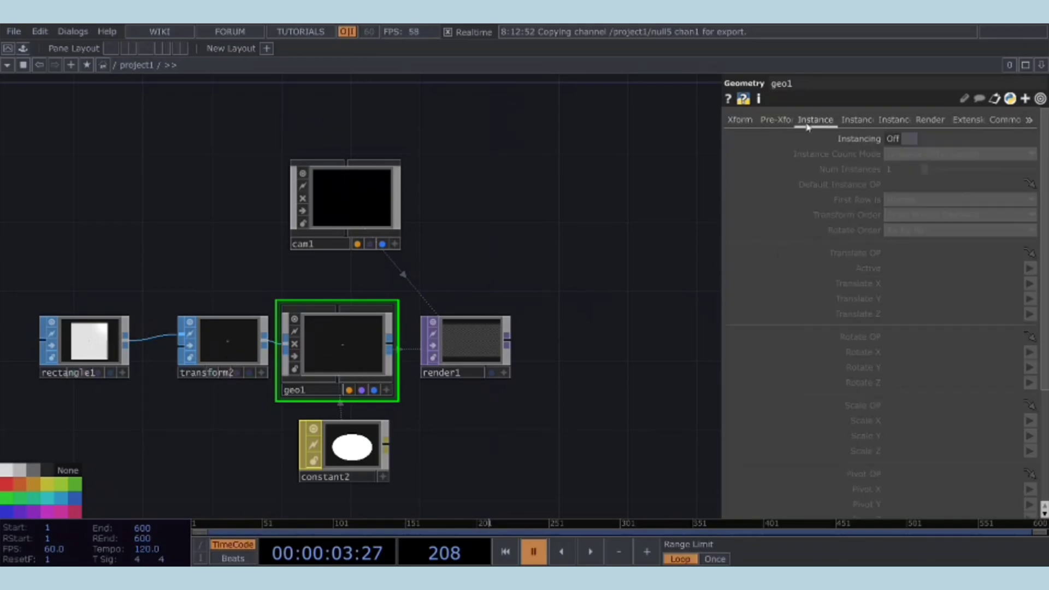
click(910, 139)
scroll(668, 281, down, 4)
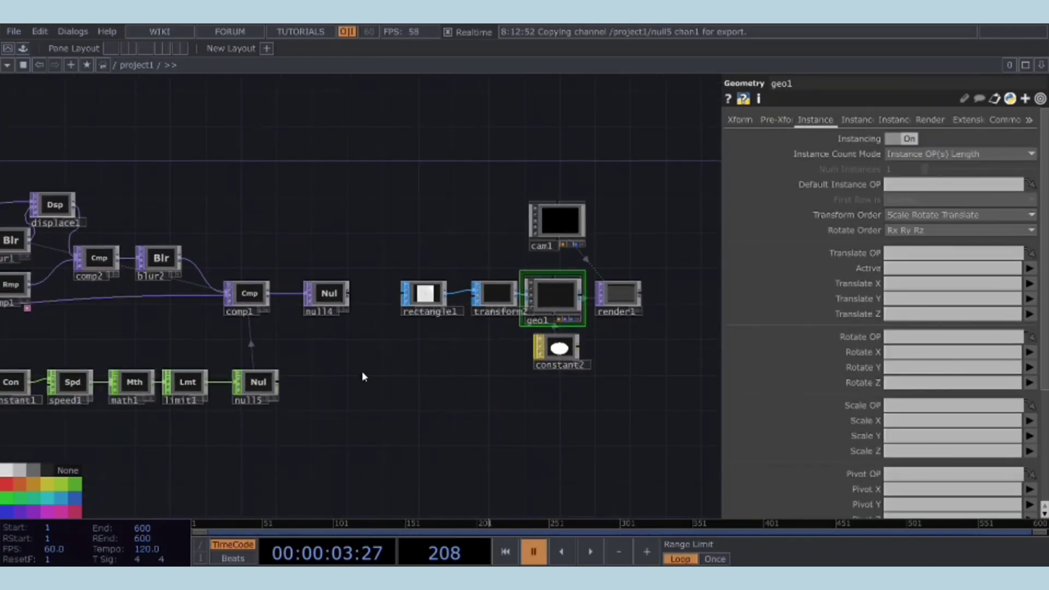
scroll(358, 381, up, 3)
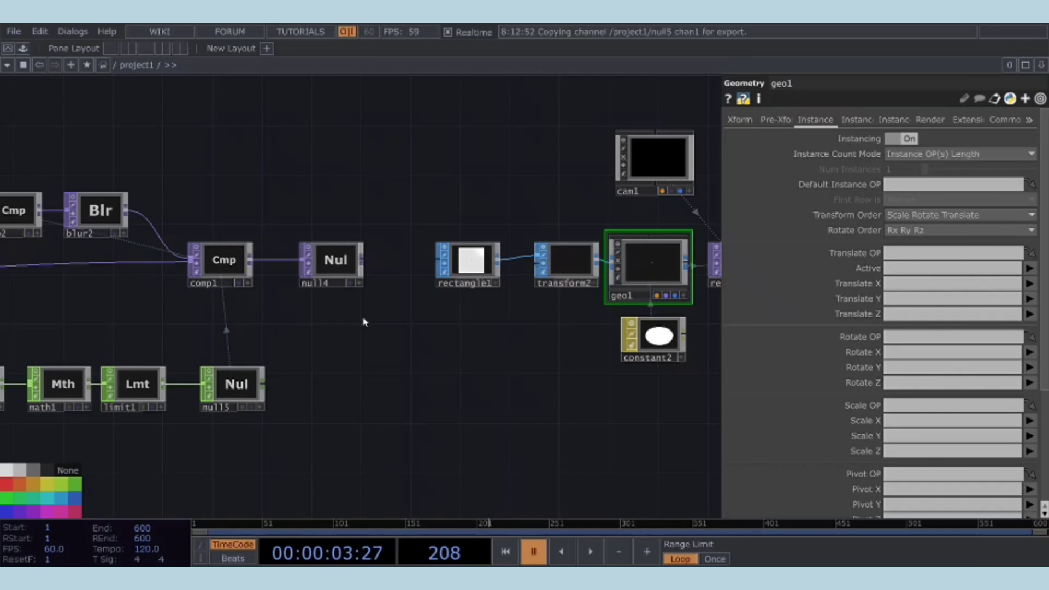
drag(463, 392, 436, 396)
drag(278, 284, 688, 300)
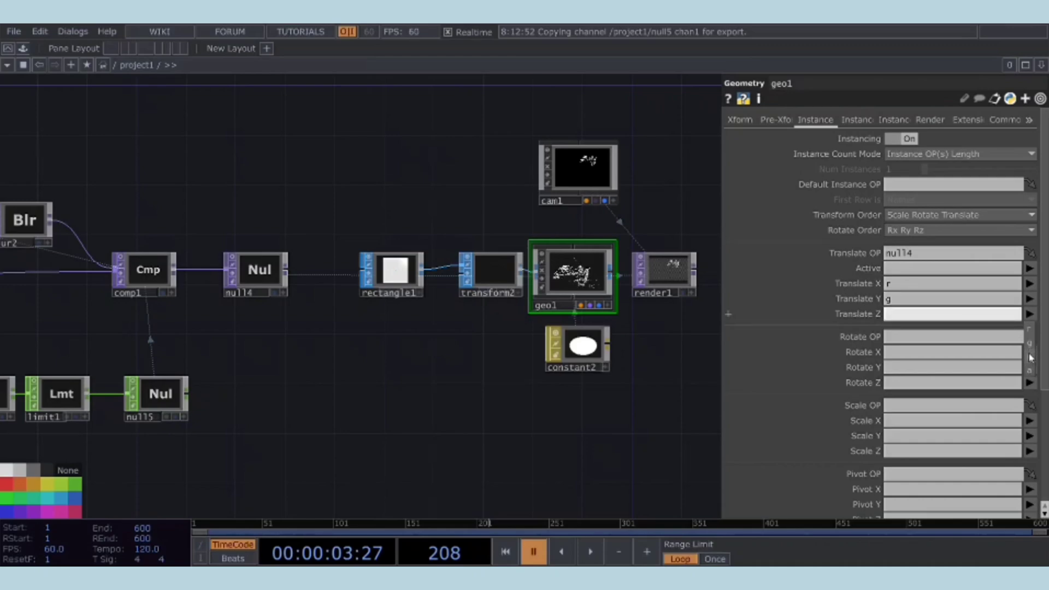
- Play the timeline and examine the instanced points in the geometry viewer and the Render TOP's framing
scroll(568, 298, up, 10)
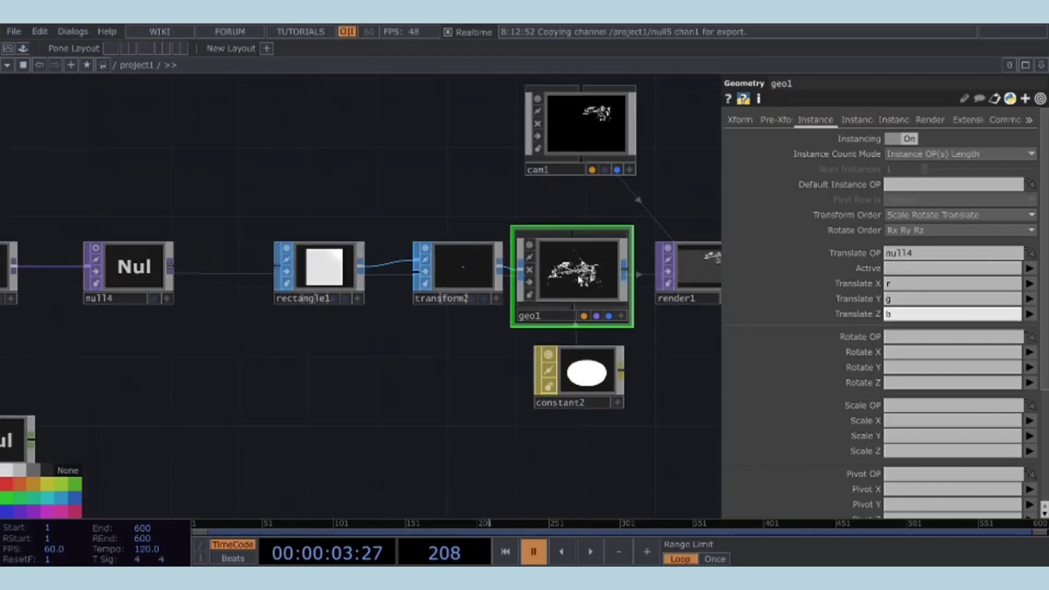
key(space)
scroll(580, 280, down, 6)
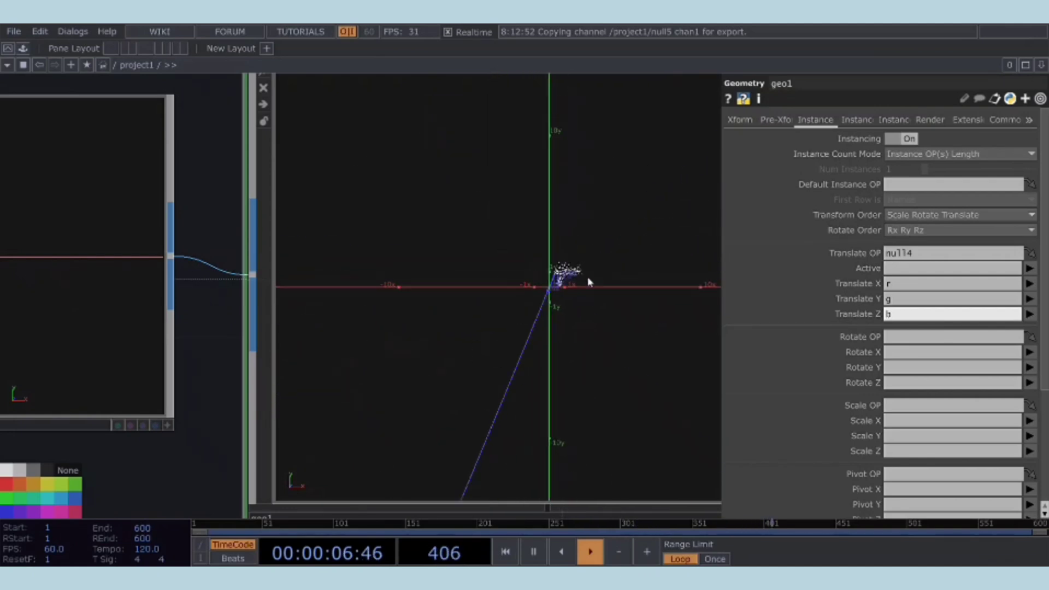
scroll(582, 275, down, 3)
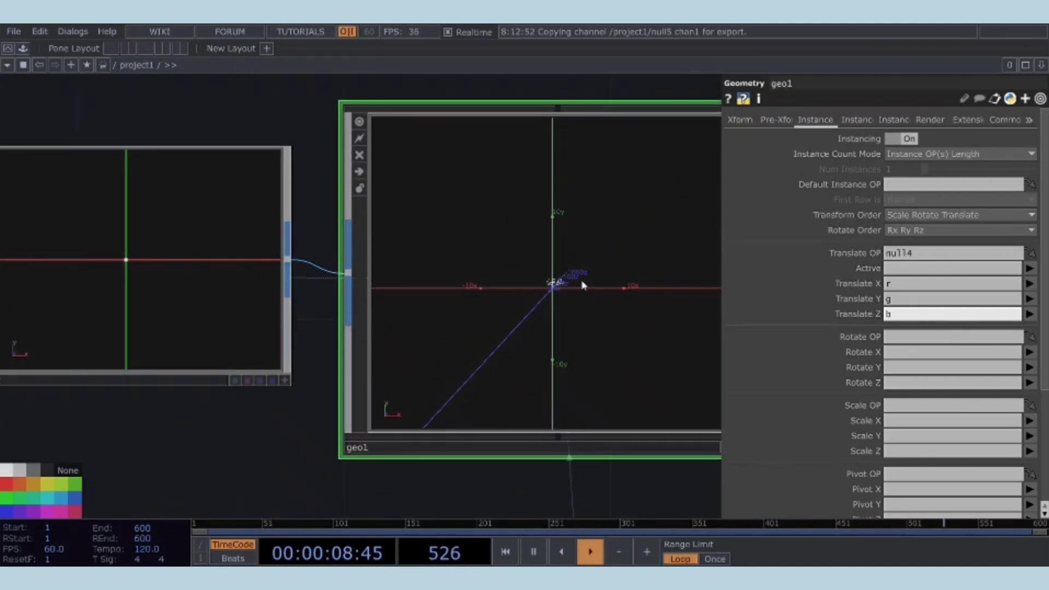
scroll(583, 284, down, 3)
drag(629, 176, 409, 268)
drag(495, 226, 420, 219)
scroll(585, 369, up, 5)
scroll(556, 351, up, 2)
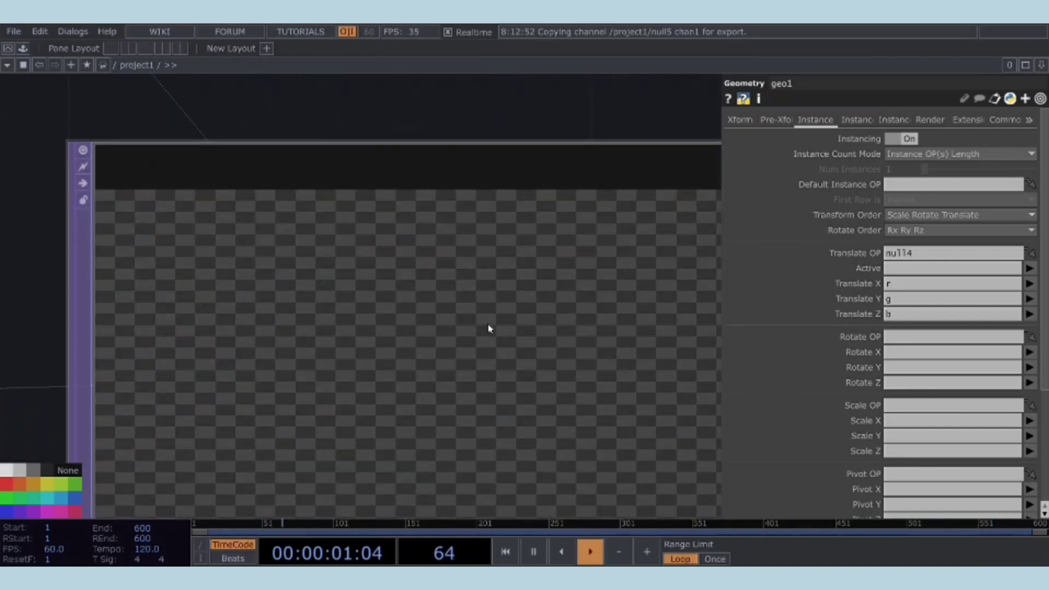
key(space)
- Set the camera's Translate to .6, .5 and 3.3
scroll(485, 323, down, 5)
scroll(490, 329, down, 4)
drag(466, 230, 489, 299)
click(384, 272)
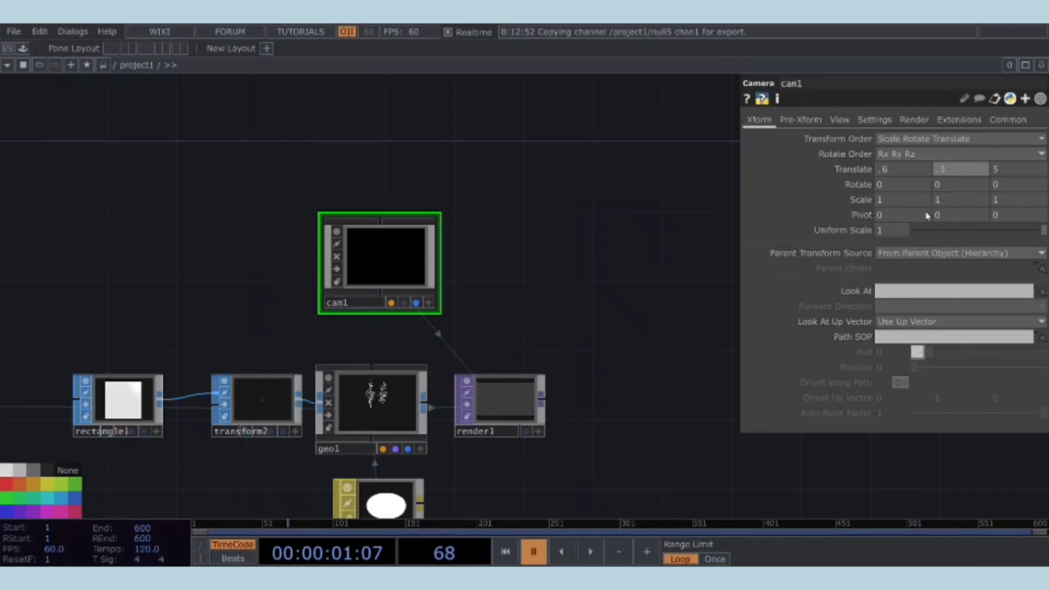
scroll(525, 352, up, 10)
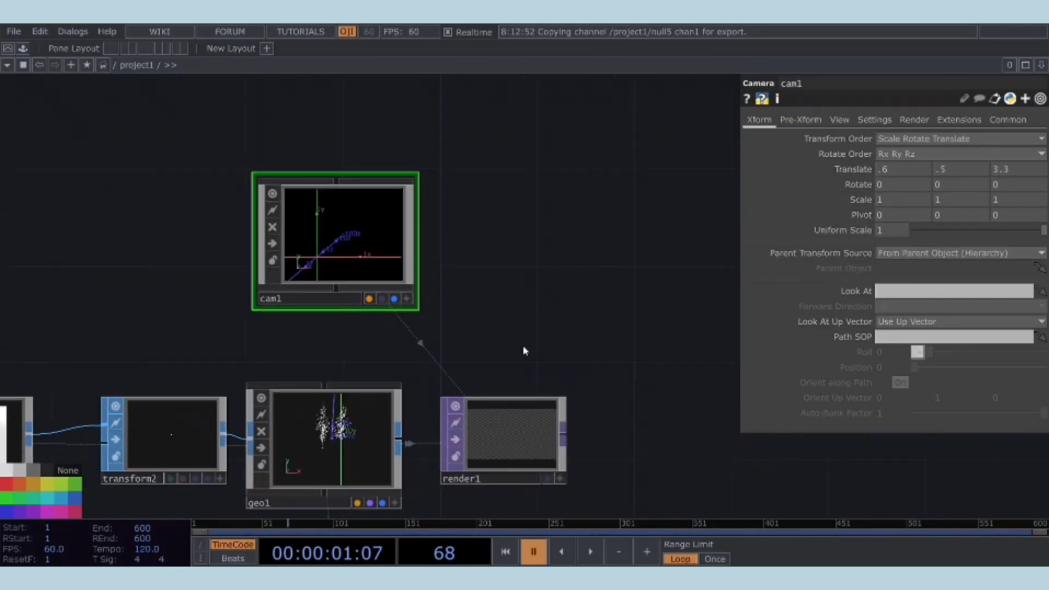
- Play the timeline to check the point cloud's framing in the Render TOP, and pause playback
key(space)
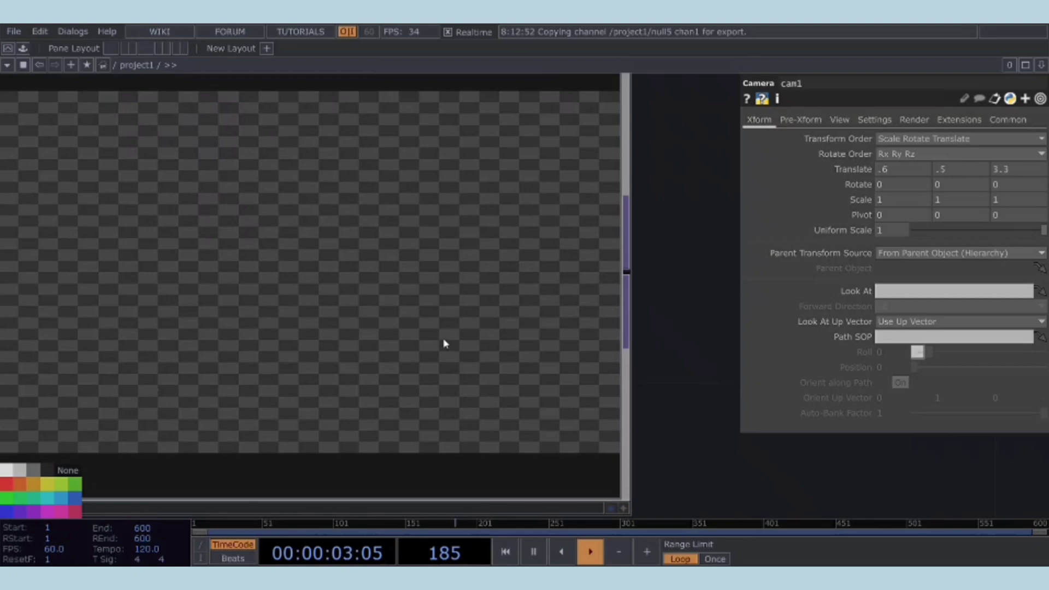
scroll(445, 345, down, 5)
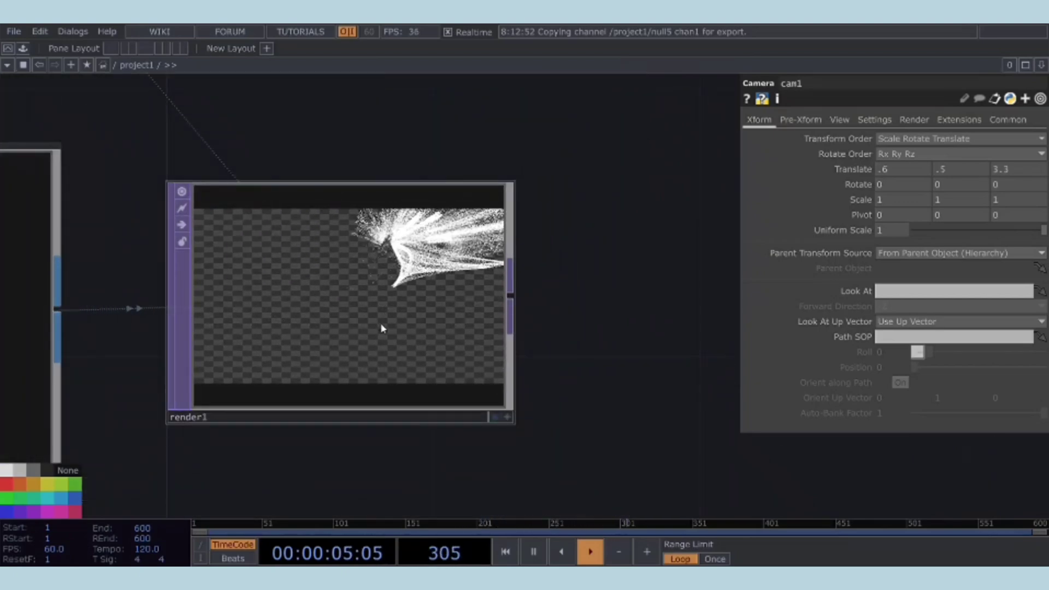
scroll(468, 342, down, 5)
key(space)
scroll(513, 344, down, 6)
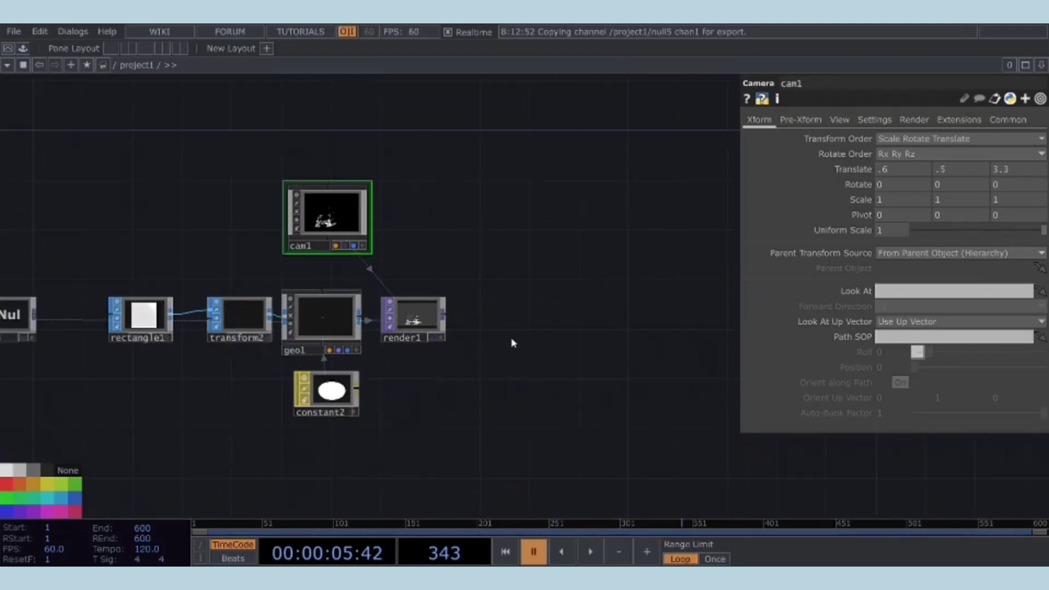
scroll(447, 393, up, 3)
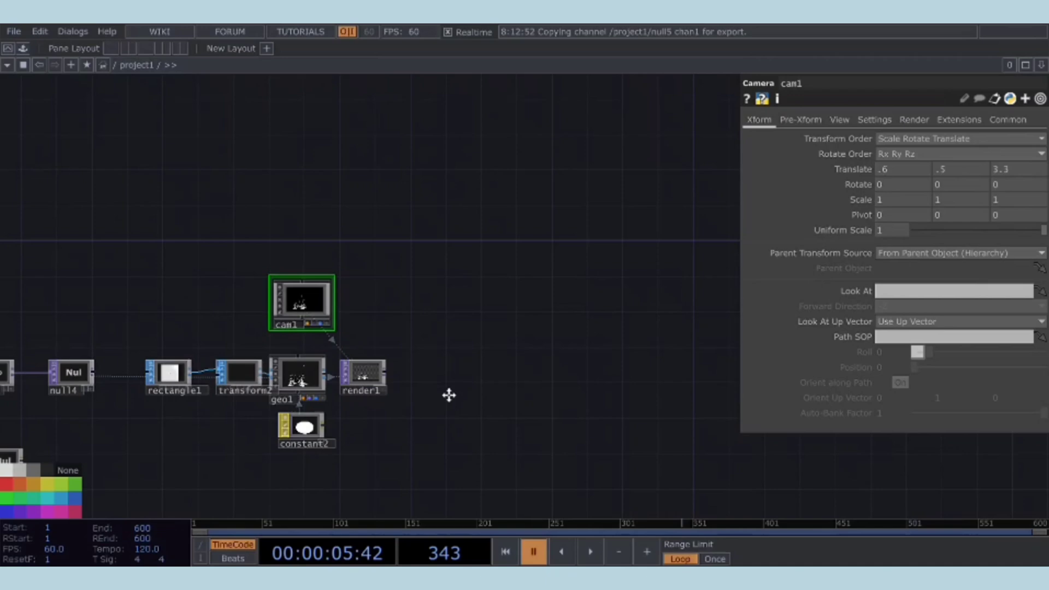
- Add the rgbaDelay image filter component from the palette and connect the Render TOP's output to its input
scroll(361, 389, up, 4)
scroll(369, 403, up, 3)
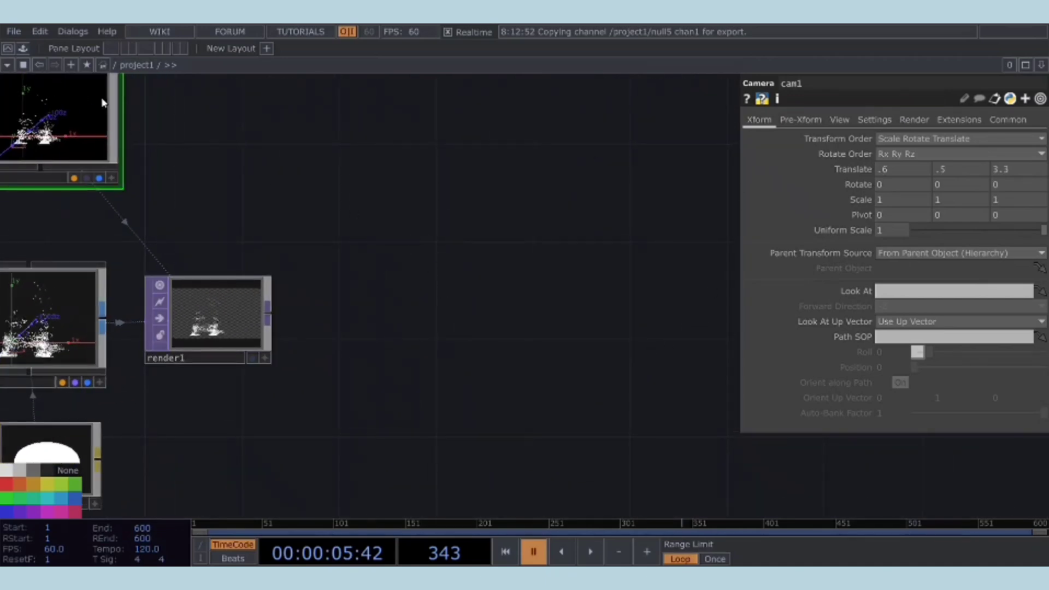
click(23, 49)
click(48, 109)
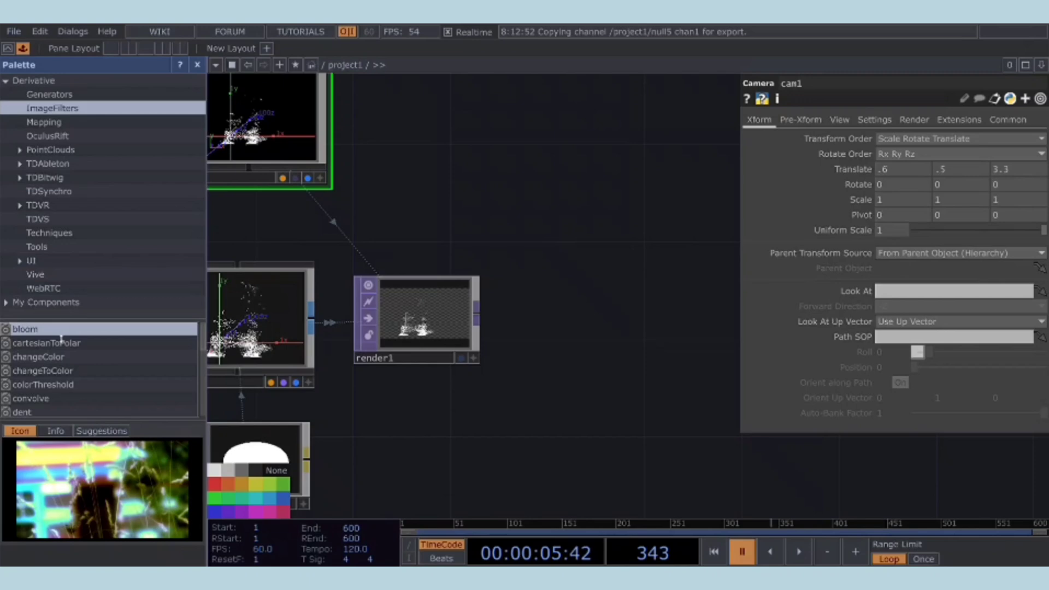
scroll(51, 358, down, 5)
drag(33, 341, 347, 407)
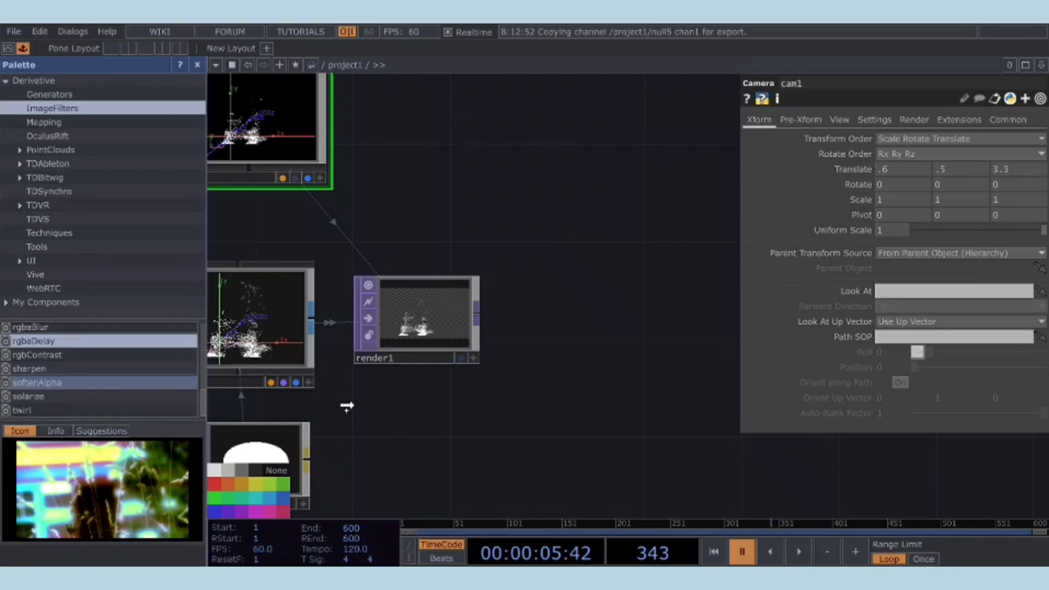
drag(537, 349, 537, 349)
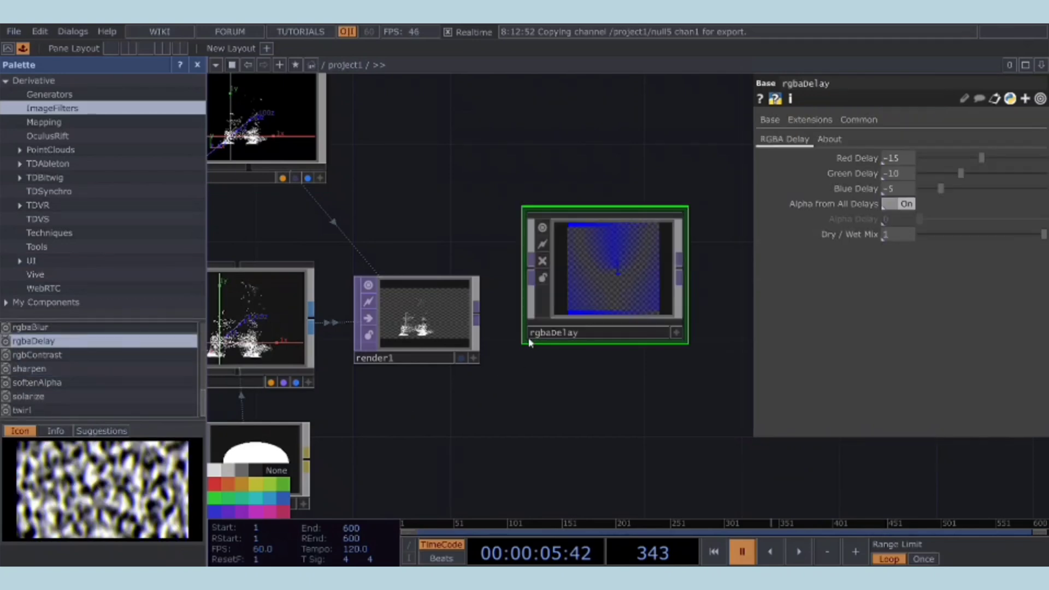
click(197, 64)
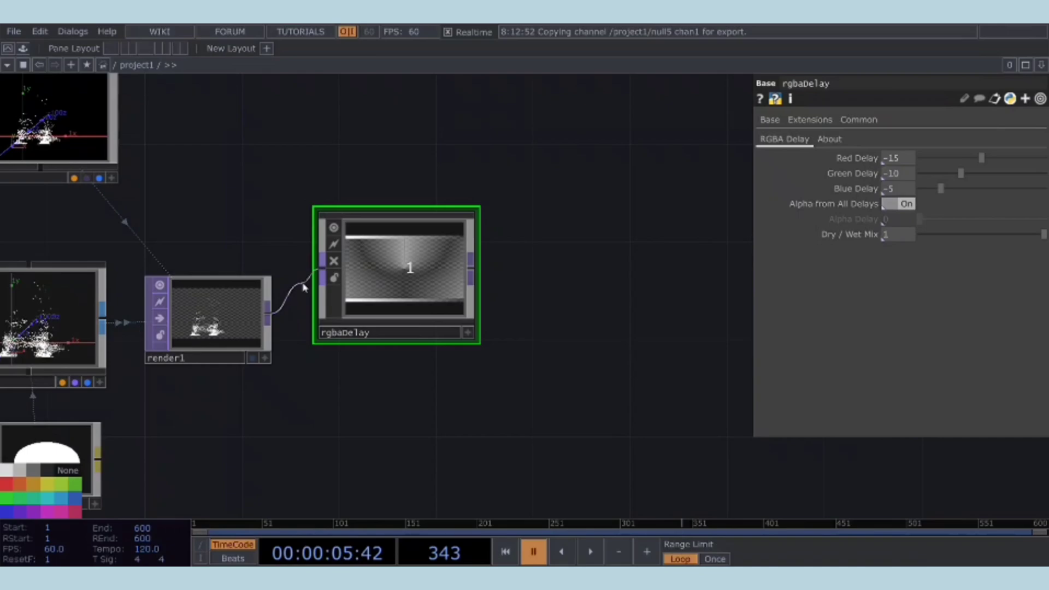
drag(303, 284, 321, 269)
drag(417, 272, 414, 297)
- Play the timeline to examine the rgbaDelay output, and pause playback
scroll(412, 335, up, 6)
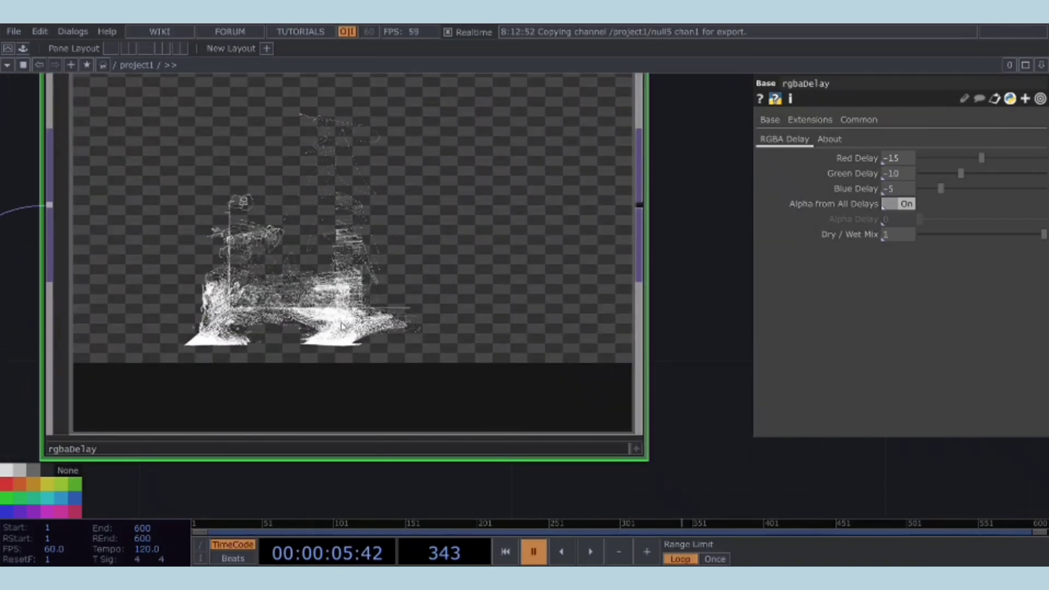
key(space)
scroll(372, 323, up, 2)
scroll(405, 317, down, 8)
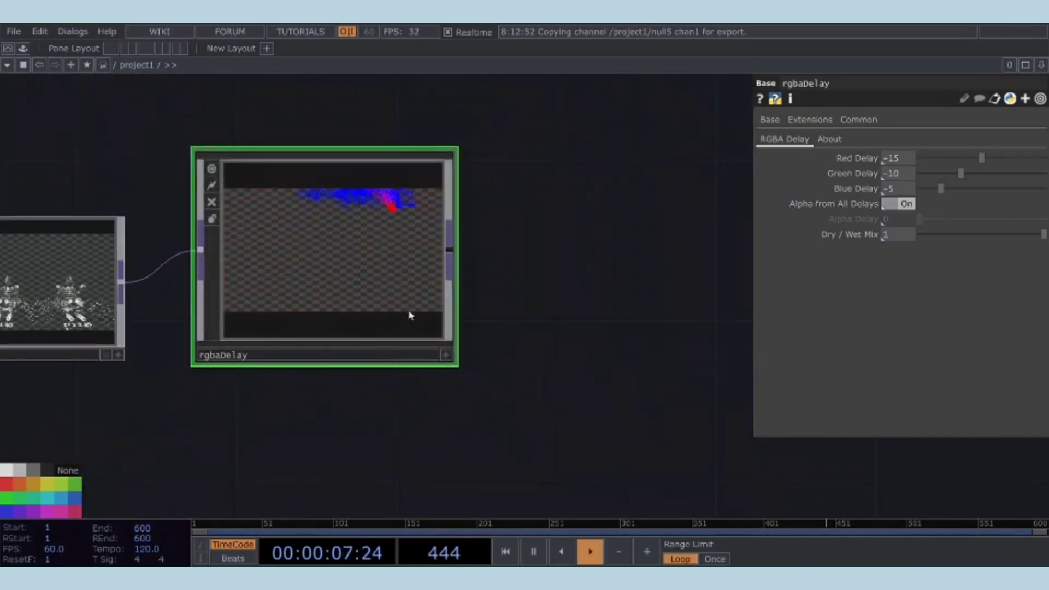
key(space)
scroll(411, 315, down, 4)
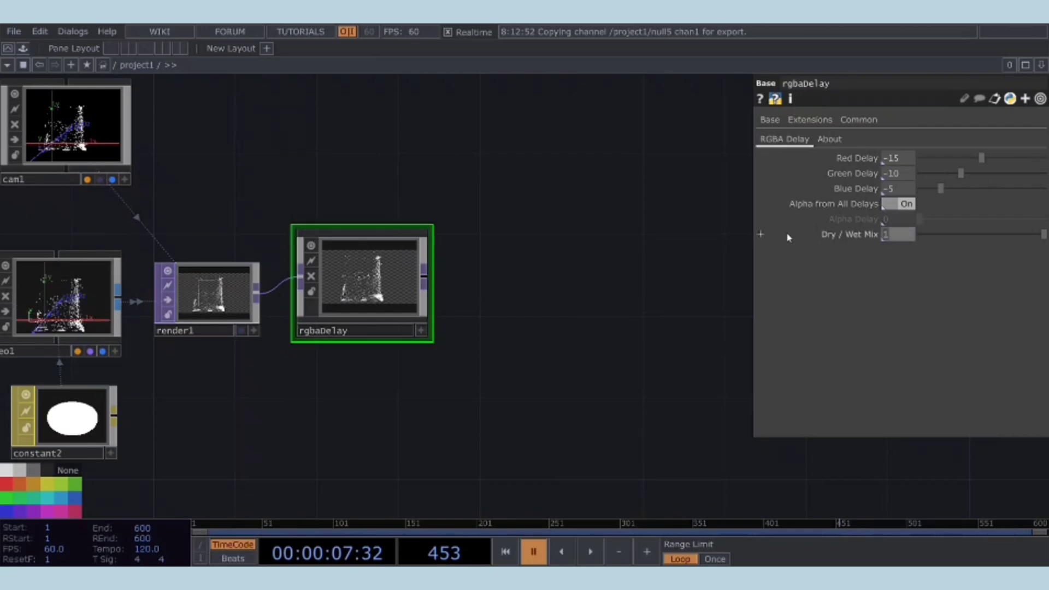
- Set the rgbaDelay's Dry / Wet Mix to .2 and briefly play the timeline to check it
text(2)
key(Return)
scroll(392, 286, up, 5)
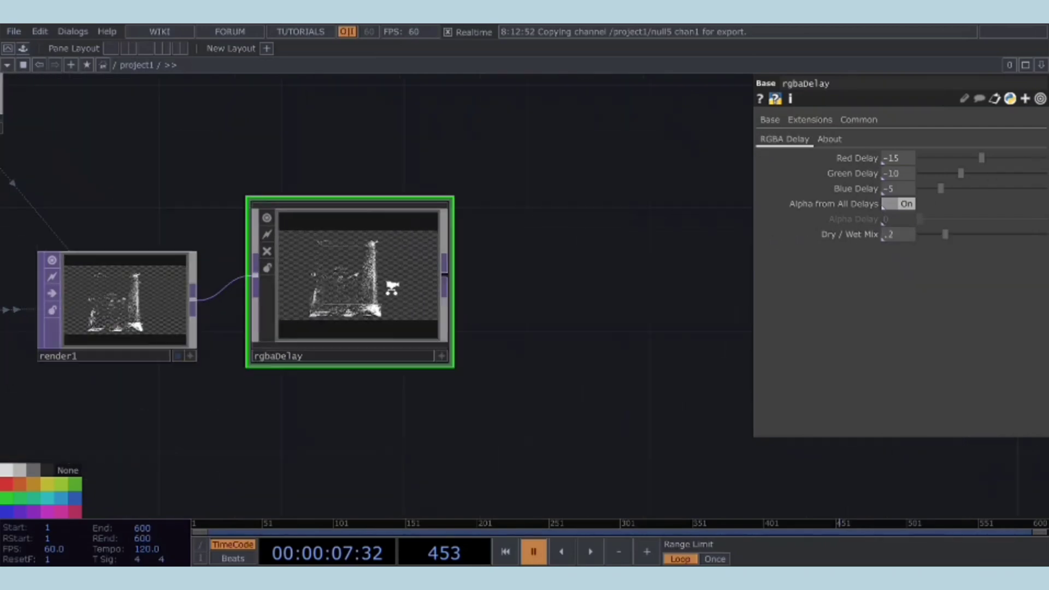
key(space)
scroll(299, 287, down, 5)
key(space)
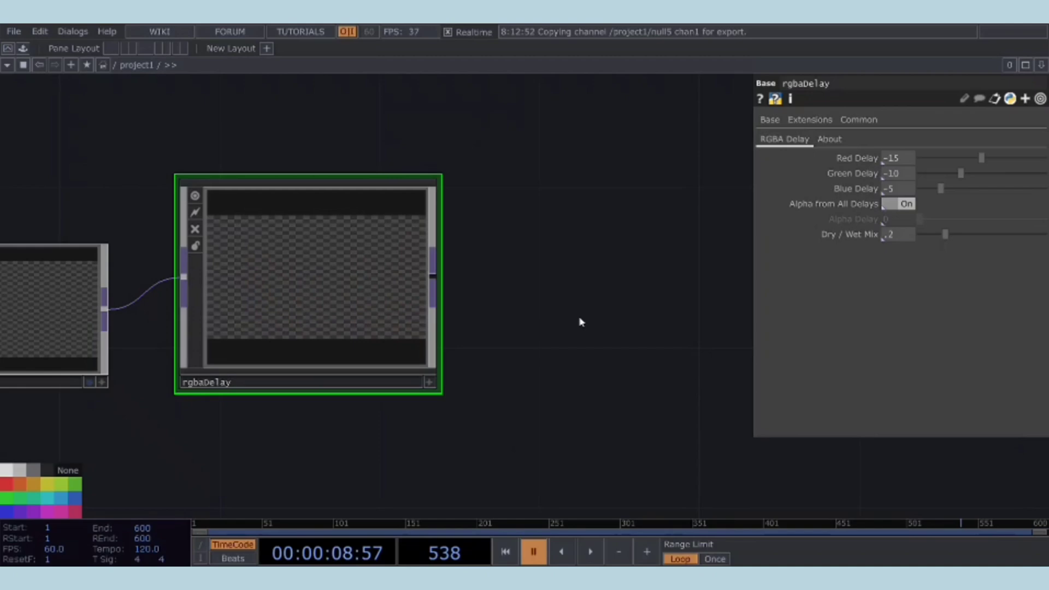
scroll(534, 319, down, 2)
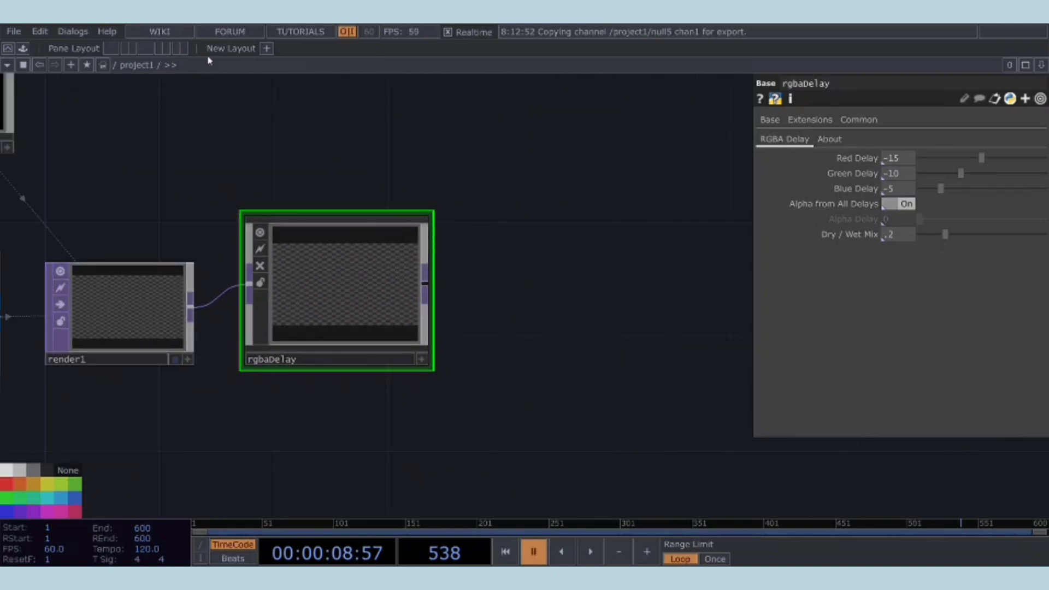
- Add the feedback image filter component from the palette and connect it after rgbaDelay
click(24, 49)
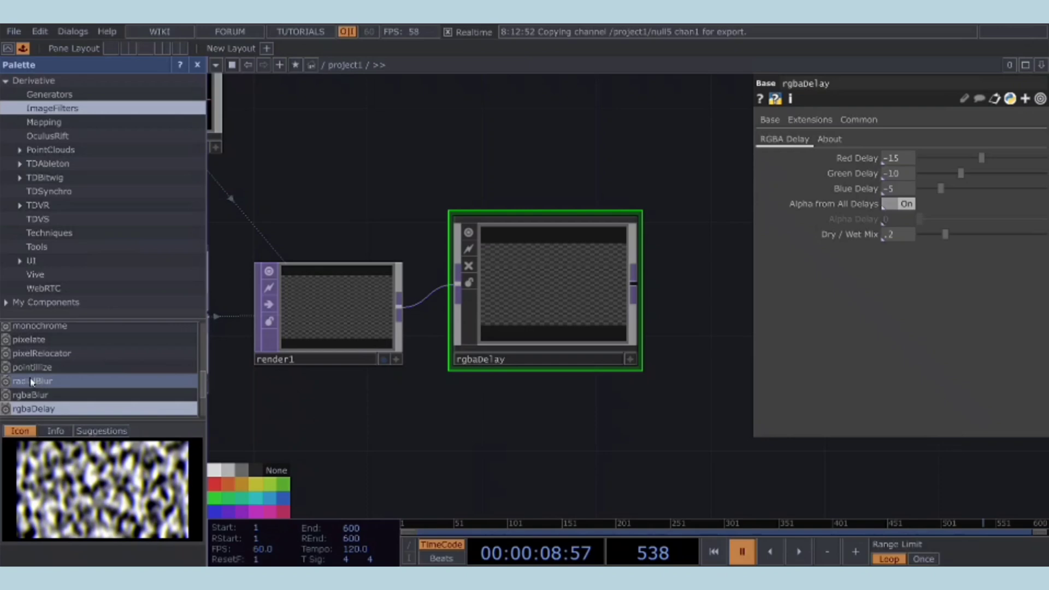
scroll(40, 355, up, 8)
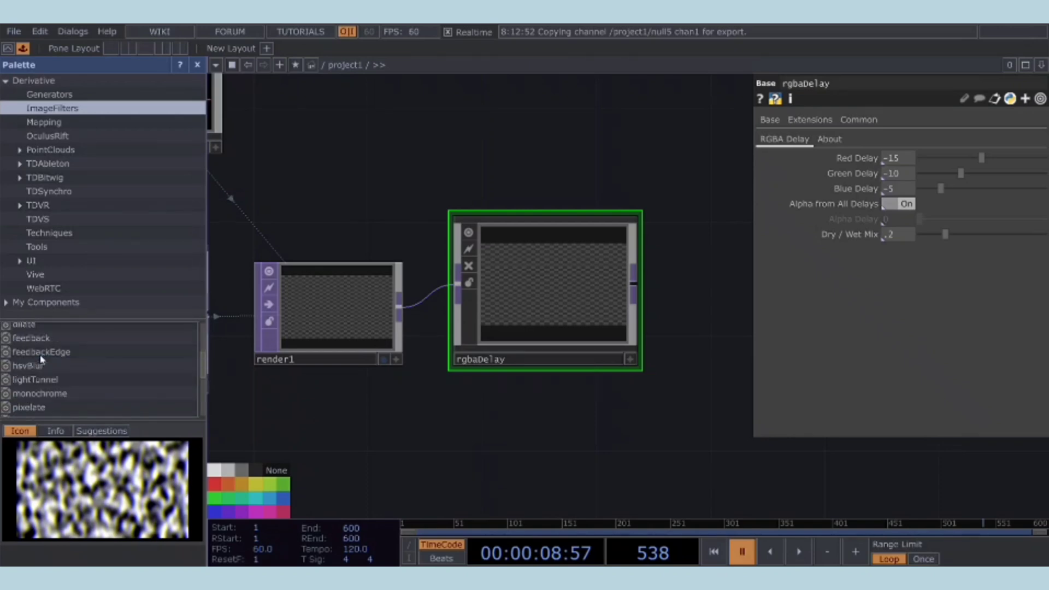
drag(529, 203, 536, 183)
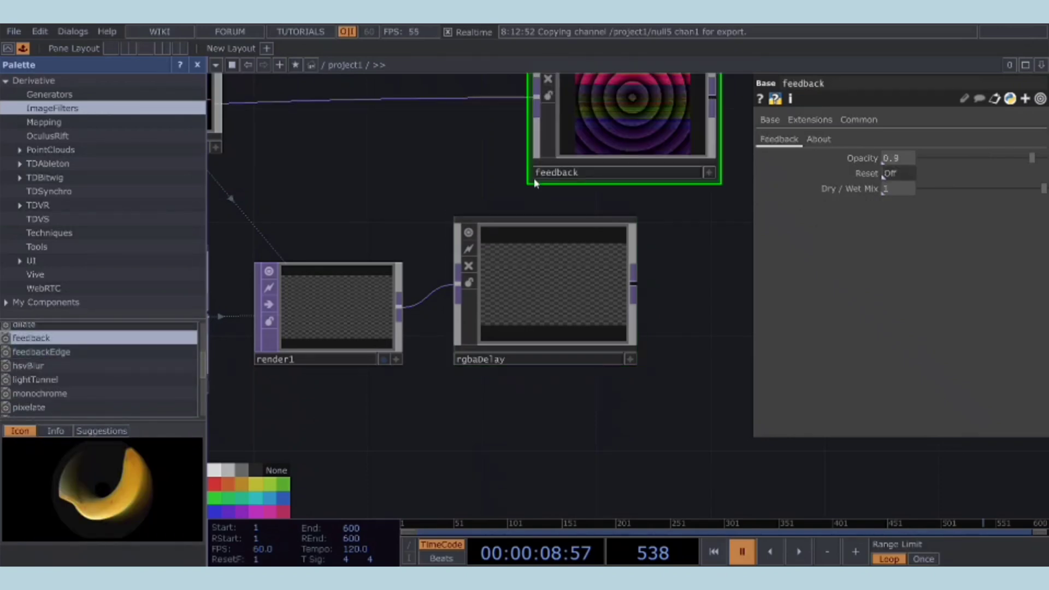
drag(691, 324, 368, 358)
drag(328, 141, 569, 303)
drag(314, 318, 447, 289)
drag(362, 368, 285, 368)
drag(438, 336, 381, 366)
- Play the timeline to check the feedback component's trails, and pause playback
scroll(386, 361, up, 3)
key(space)
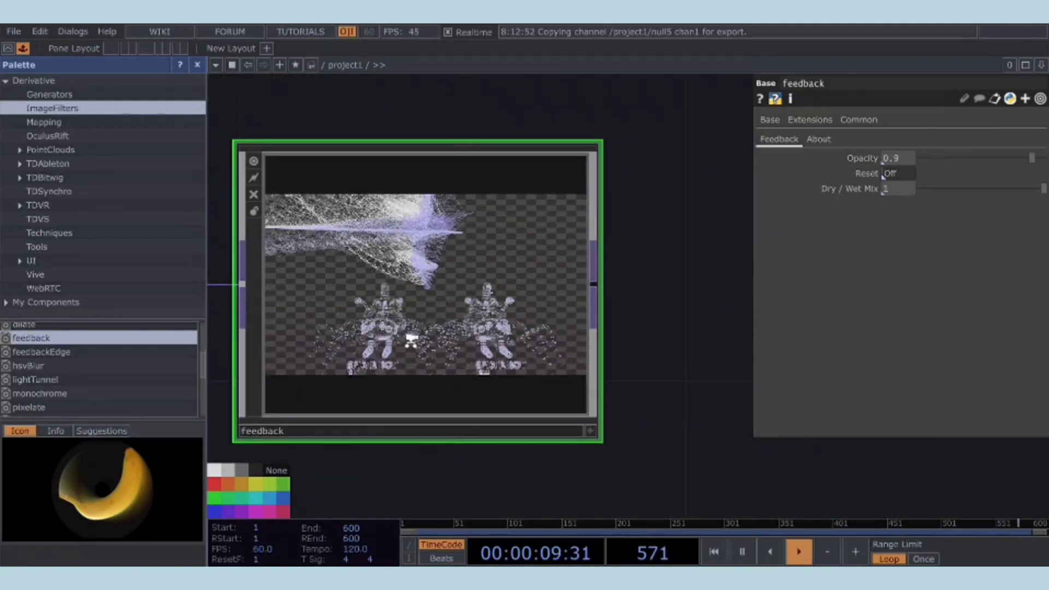
scroll(407, 339, up, 3)
scroll(405, 338, down, 8)
key(space)
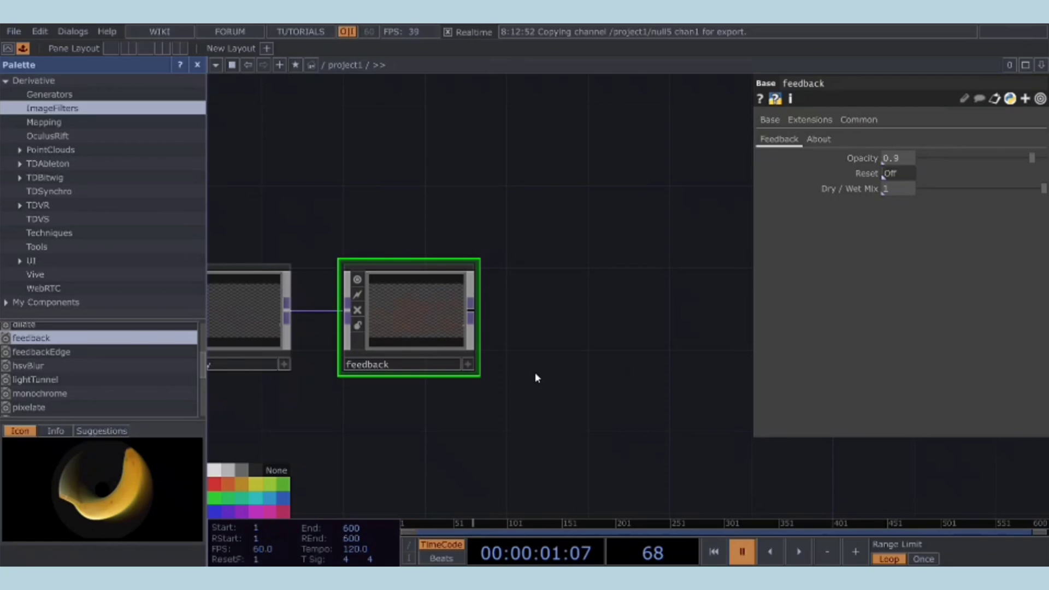
- Add the bloom image filter component from the palette and connect it after the feedback component
middle_drag(507, 376, 460, 368)
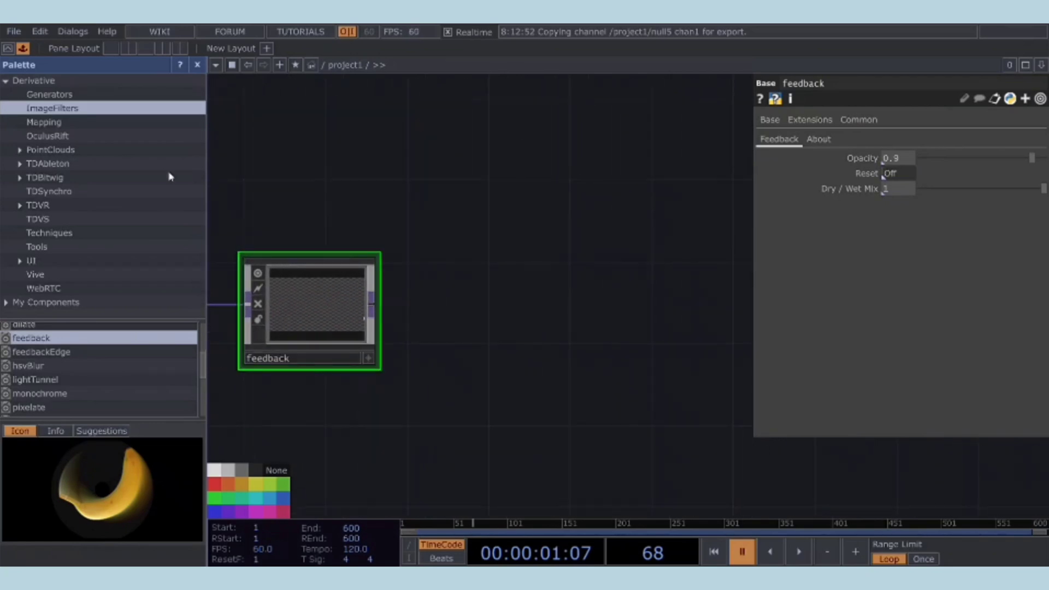
scroll(31, 342, up, 3)
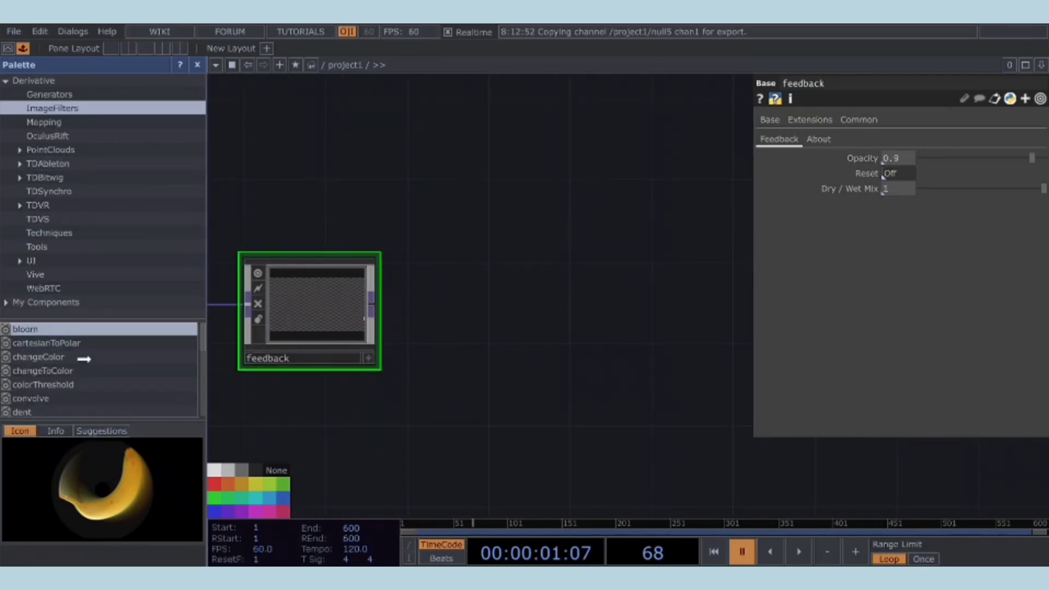
click(427, 338)
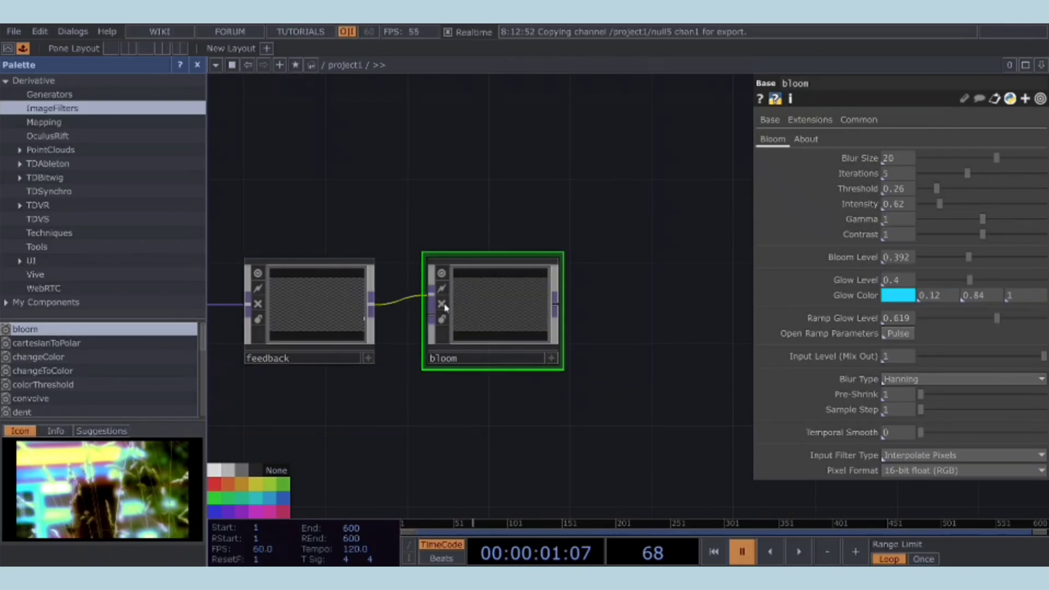
- Play the timeline to inspect the bloom output up close, and pause playback
scroll(521, 310, up, 5)
key(space)
scroll(457, 362, down, 3)
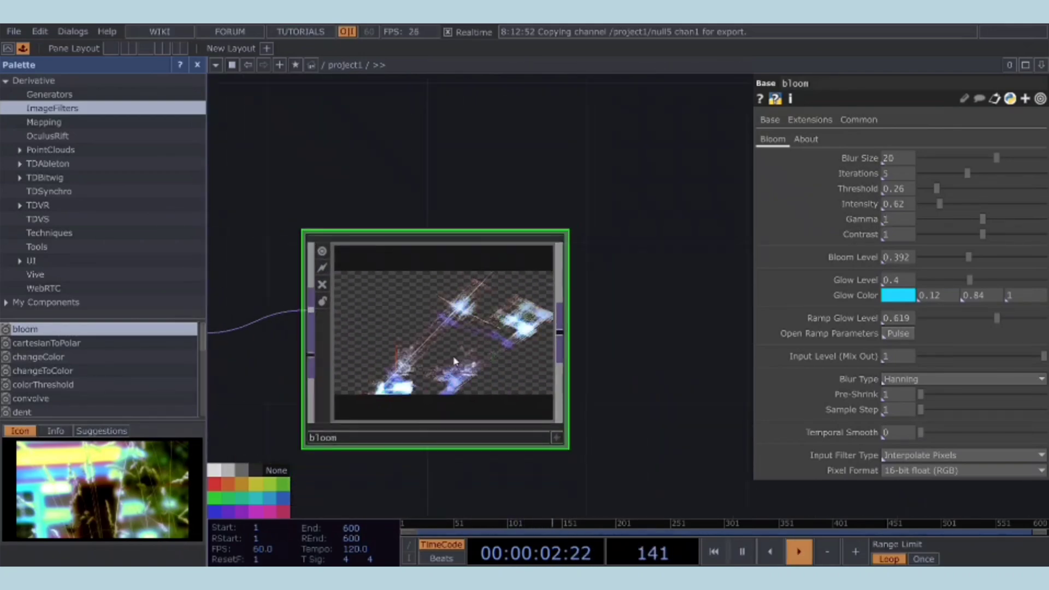
scroll(454, 361, up, 5)
key(space)
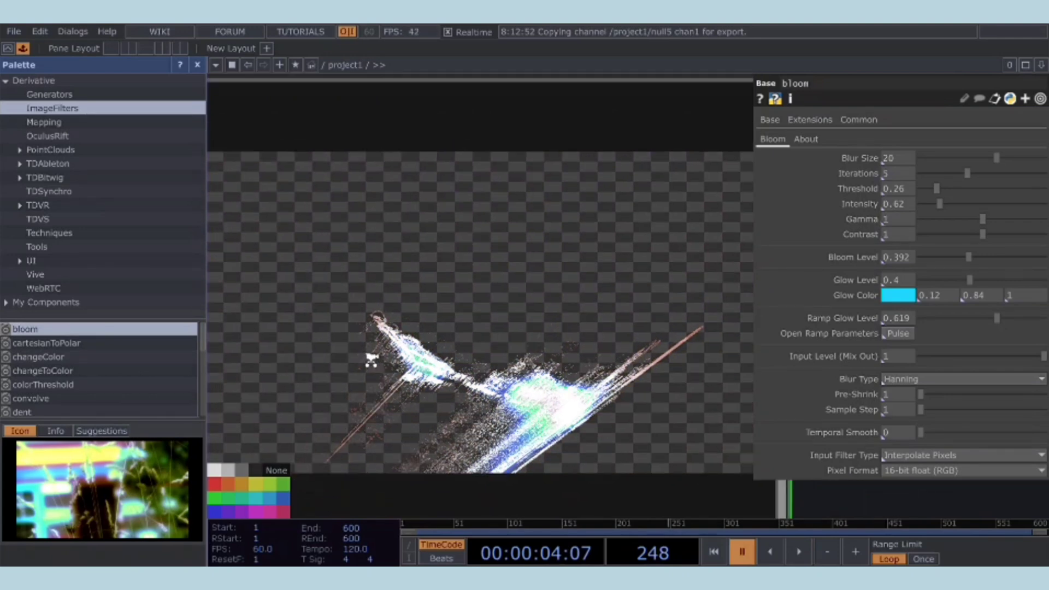
- Add a Level TOP connected after the bloom component
scroll(463, 393, down, 3)
scroll(441, 364, down, 3)
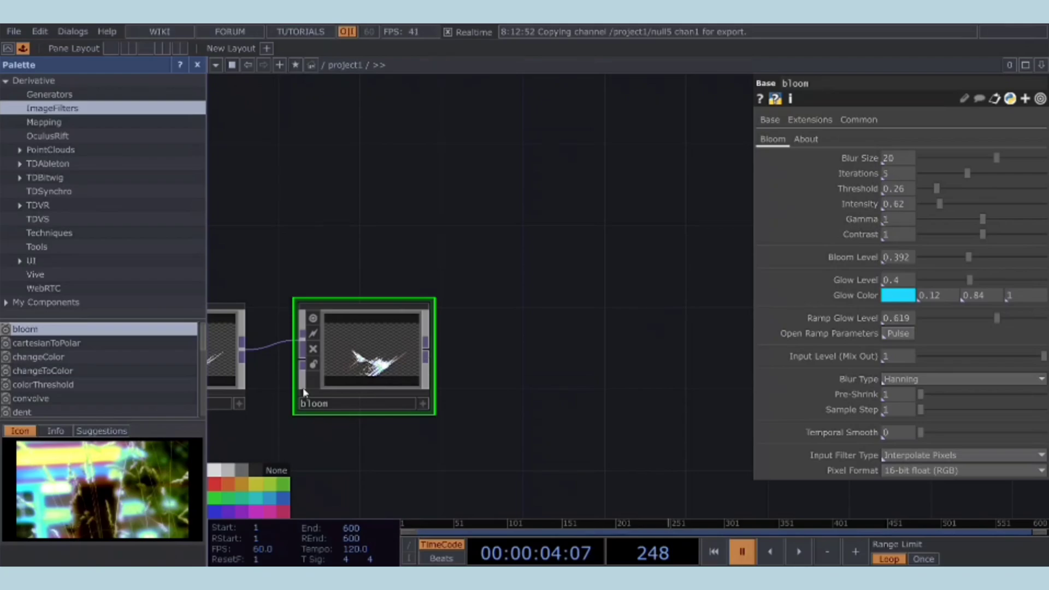
click(499, 377)
scroll(352, 385, up, 5)
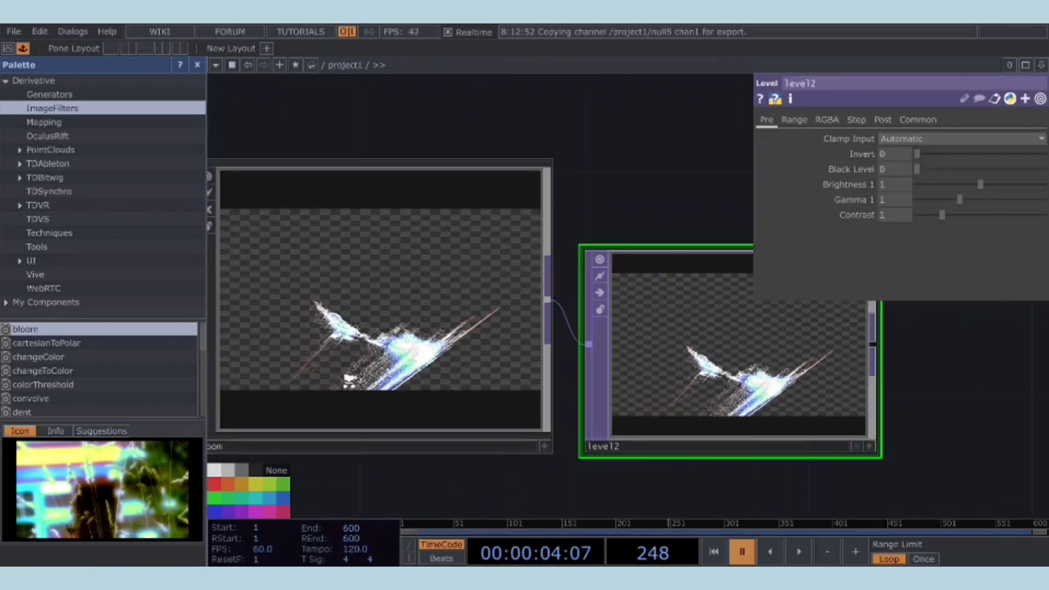
- During playback, set the bloom's Blur Size to 4, Iterations to 2, Bloom Level to 0.184, Glow Level to 0.095 and Ramp Glow Level to 0.139
key(space)
click(375, 363)
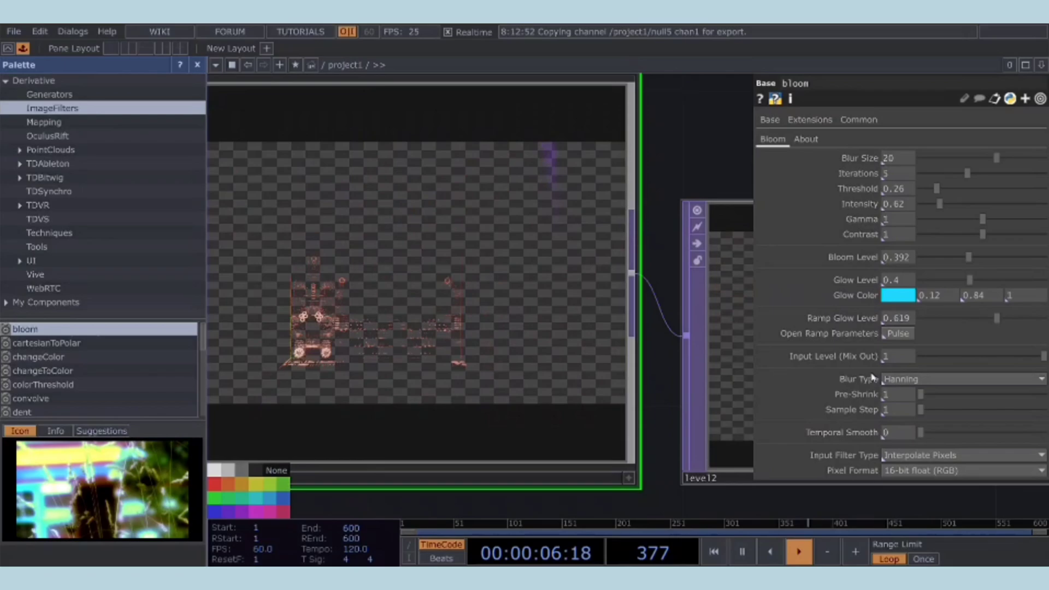
drag(969, 257, 943, 259)
drag(969, 280, 933, 280)
drag(996, 158, 921, 175)
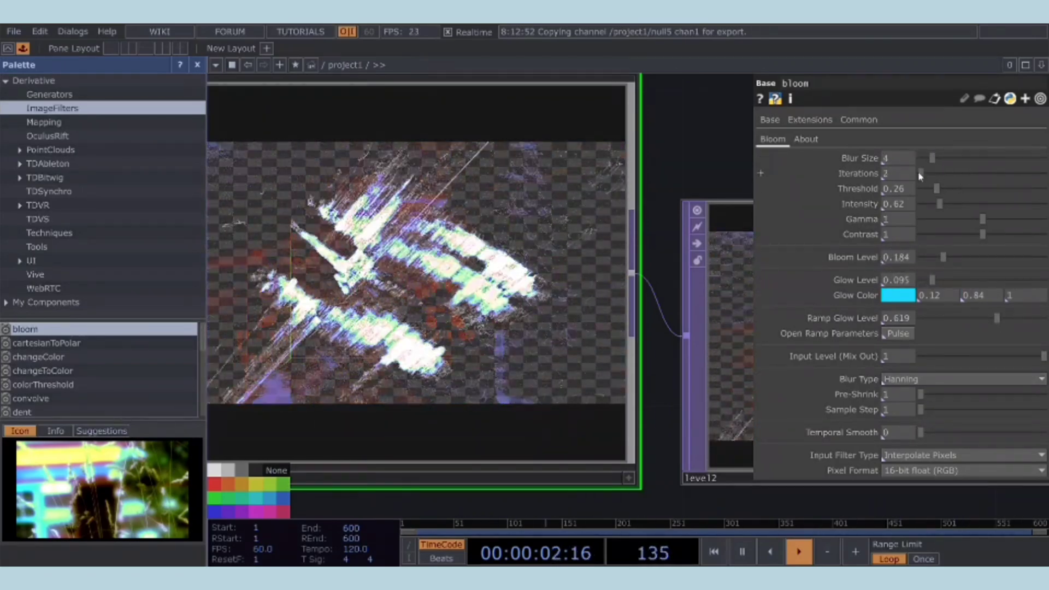
scroll(502, 268, down, 1)
scroll(465, 315, up, 4)
scroll(629, 309, down, 3)
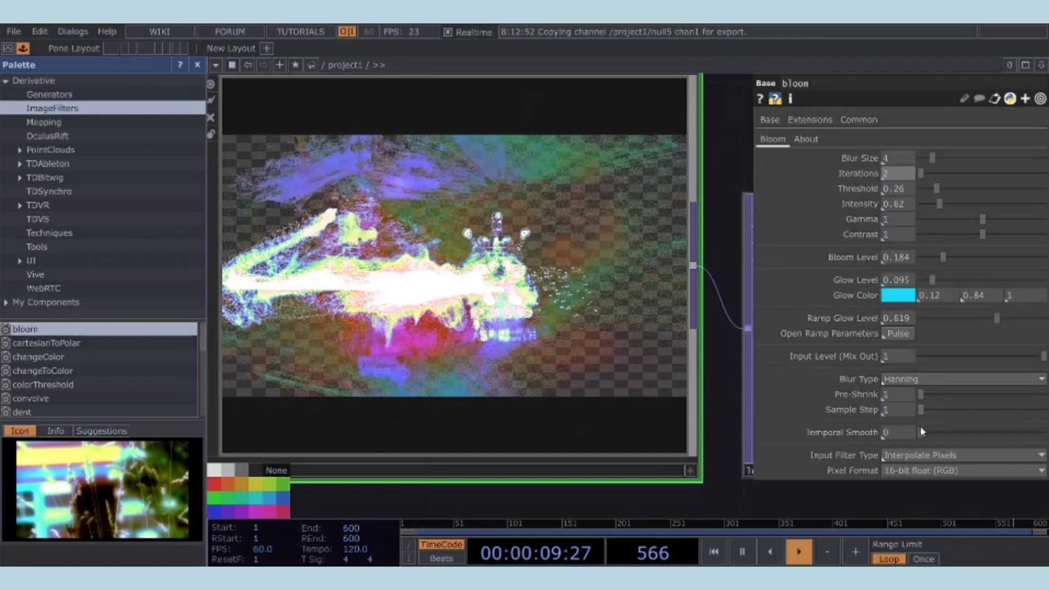
drag(997, 318, 938, 318)
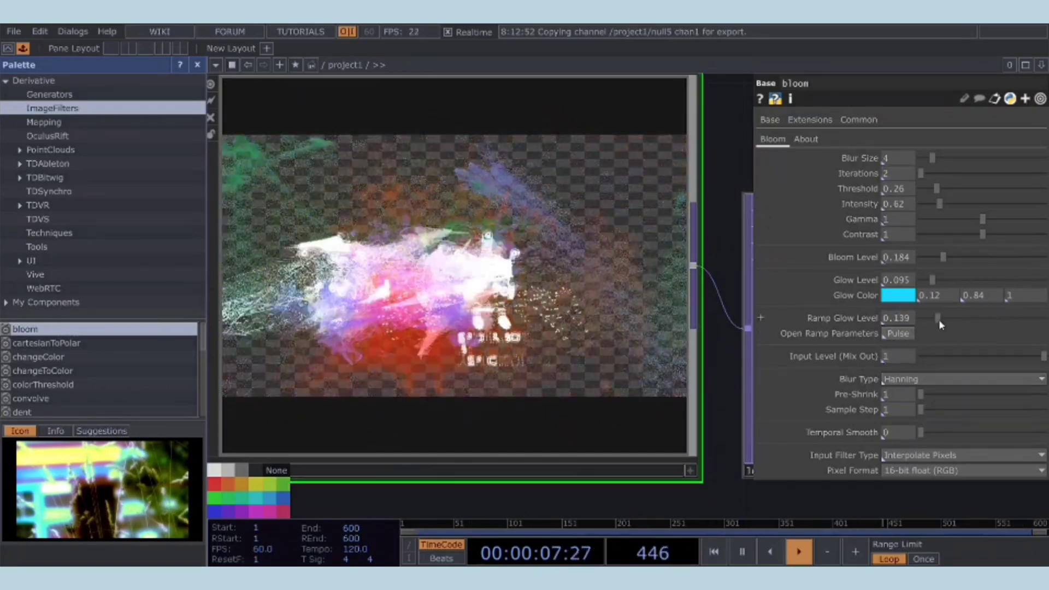
scroll(415, 338, down, 5)
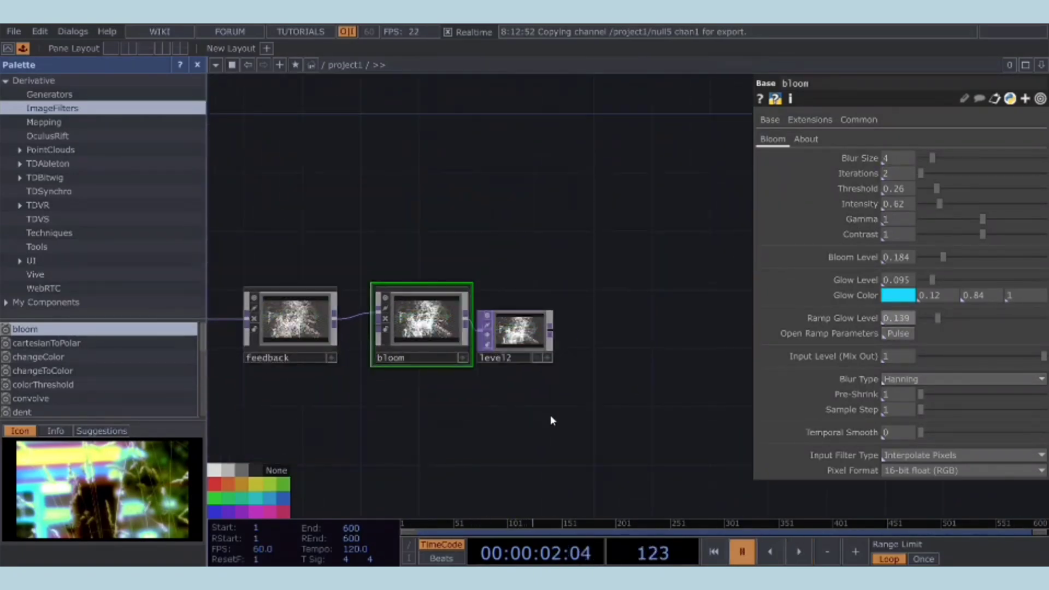
key(space)
- Add an LFO CHOP below the Level TOP and set its Type to Pulse
drag(524, 375, 441, 381)
scroll(441, 381, up, 3)
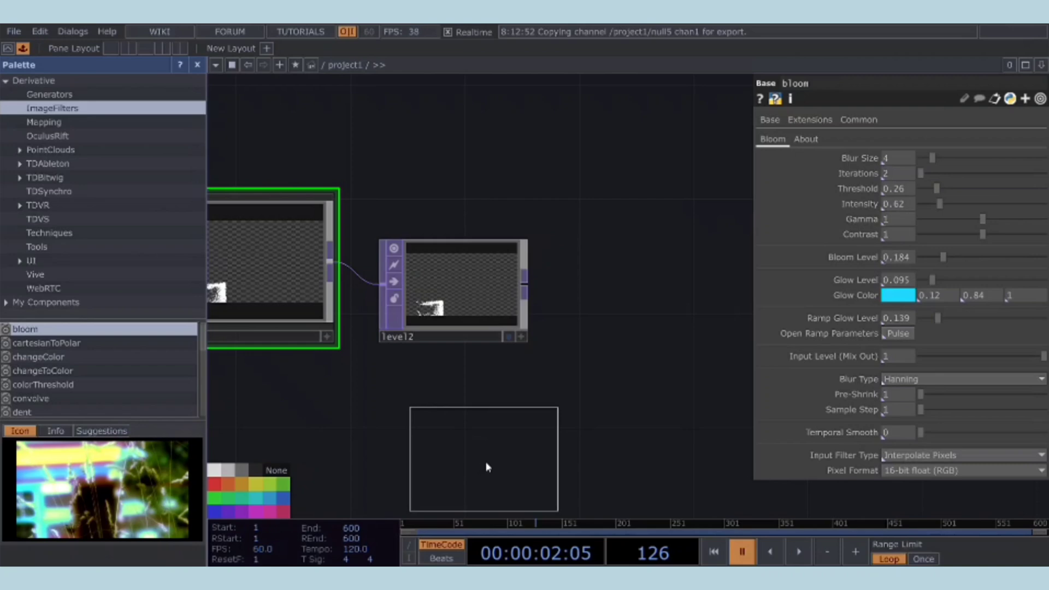
click(462, 438)
scroll(606, 380, up, 2)
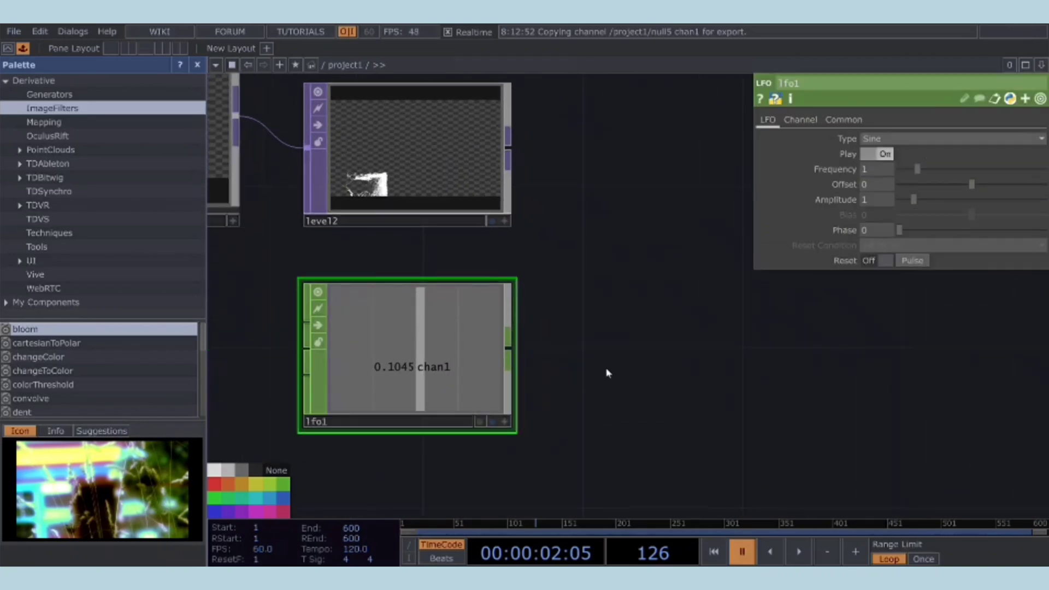
scroll(603, 388, down, 2)
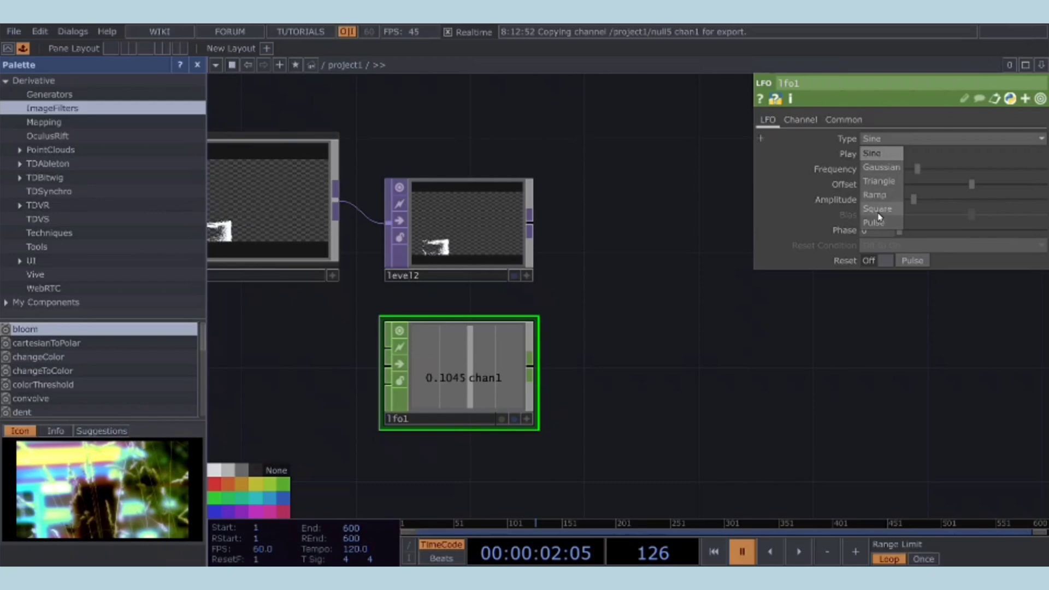
click(879, 171)
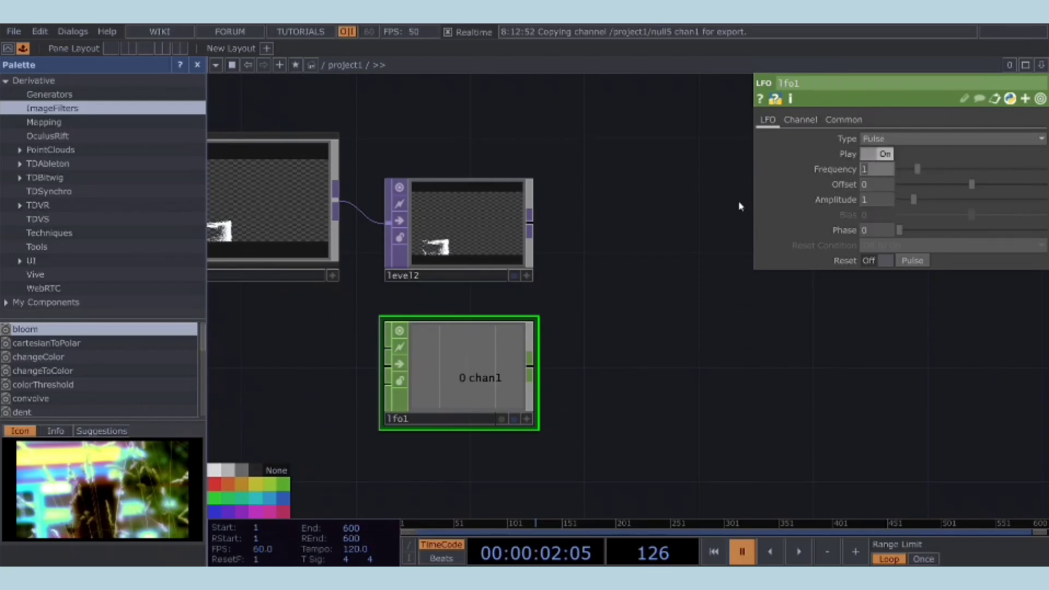
- Export the LFO's chan1 channel to the Level TOP's Invert parameter during playback
scroll(536, 399, up, 3)
key(space)
drag(566, 399, 527, 211)
scroll(617, 390, down, 2)
click(582, 432)
click(527, 213)
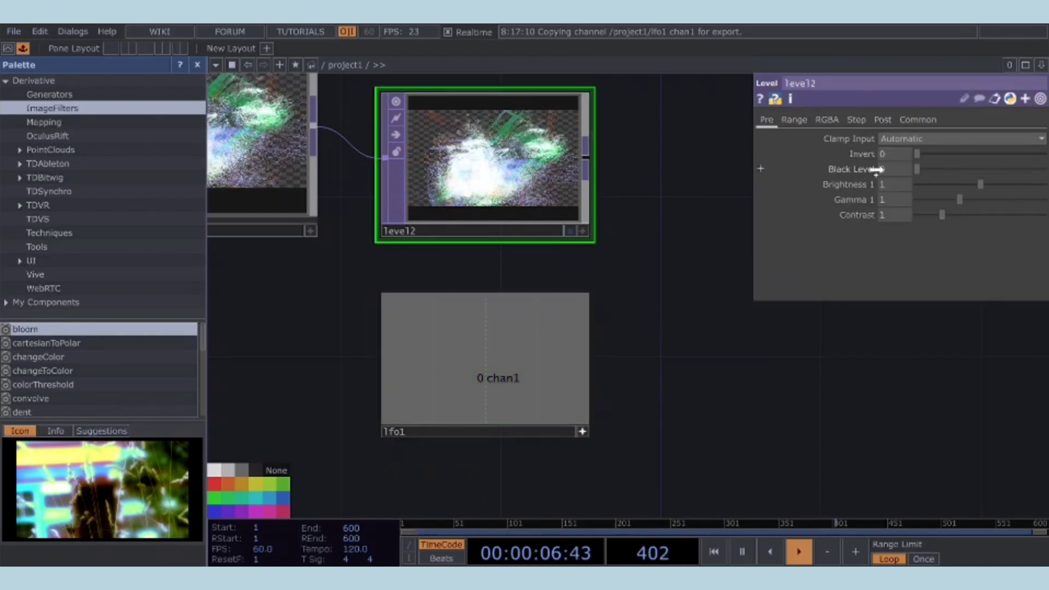
drag(910, 160, 891, 153)
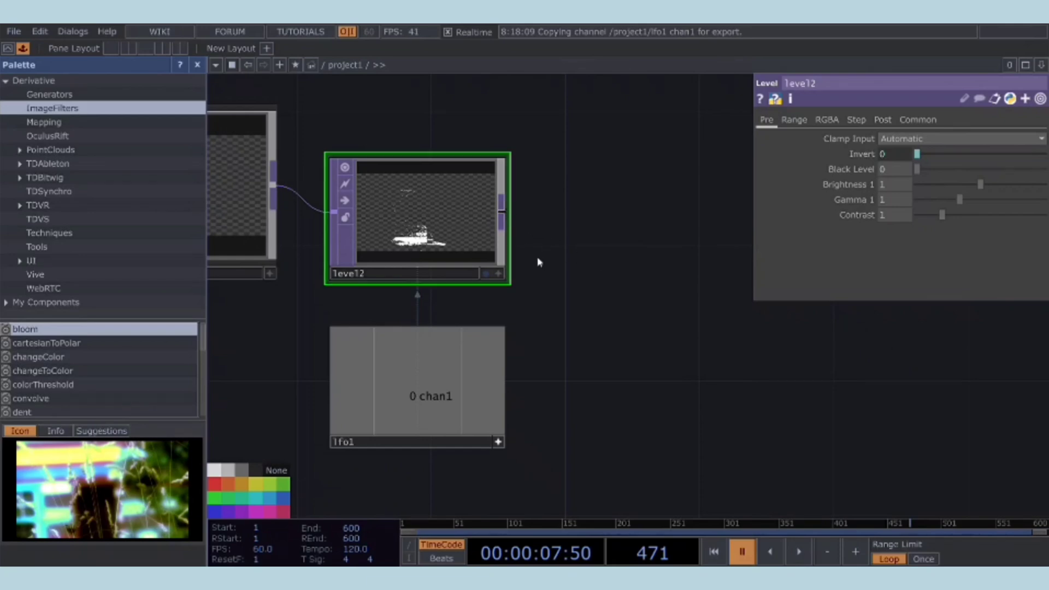
- Add a Transform TOP after the Level TOP with background alpha 1 and Comp Over Background Color turned on
click(643, 234)
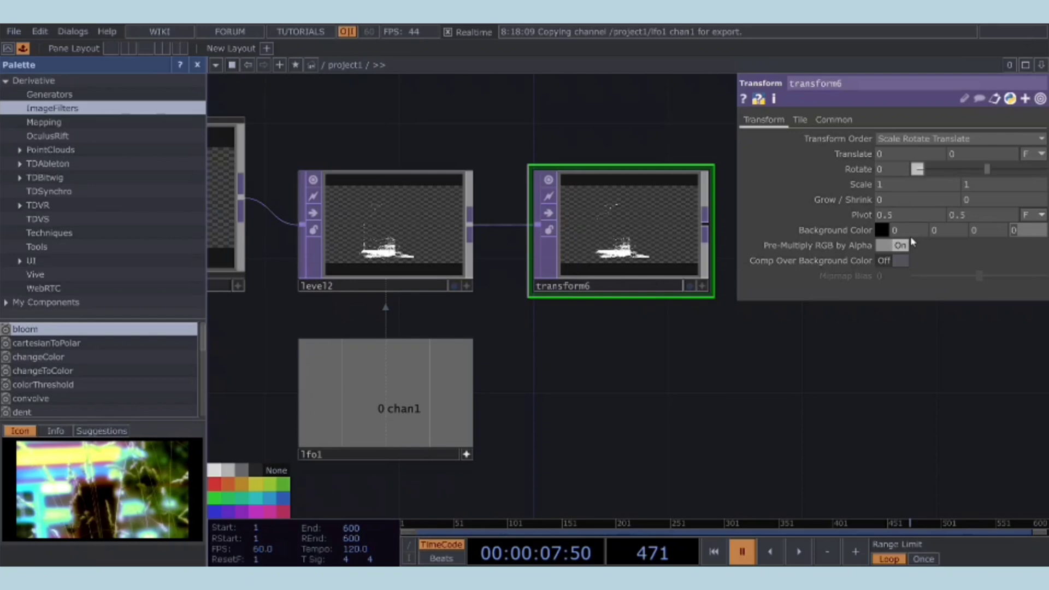
click(901, 261)
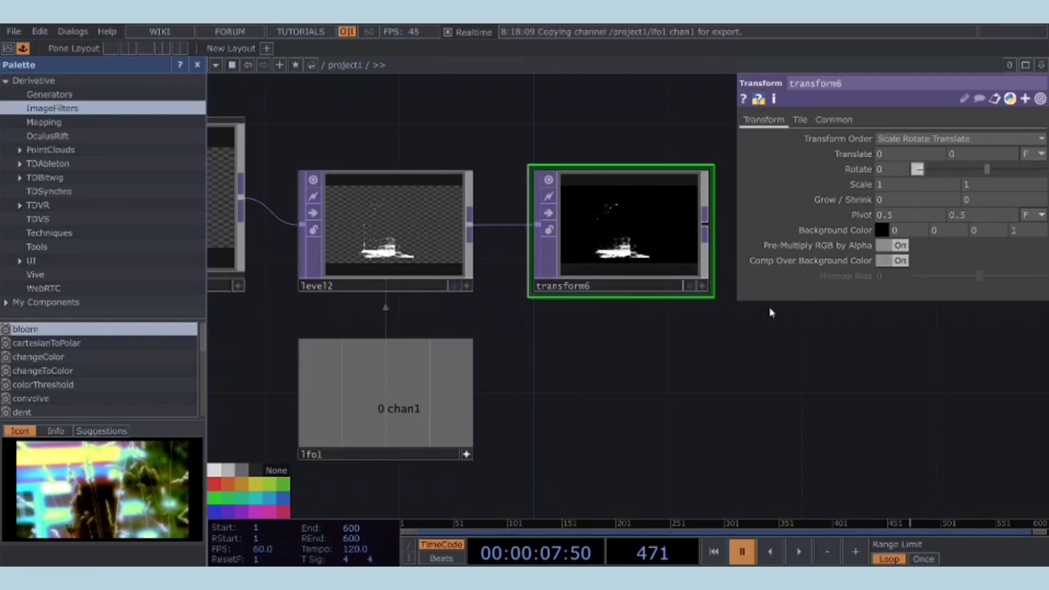
drag(676, 302, 541, 358)
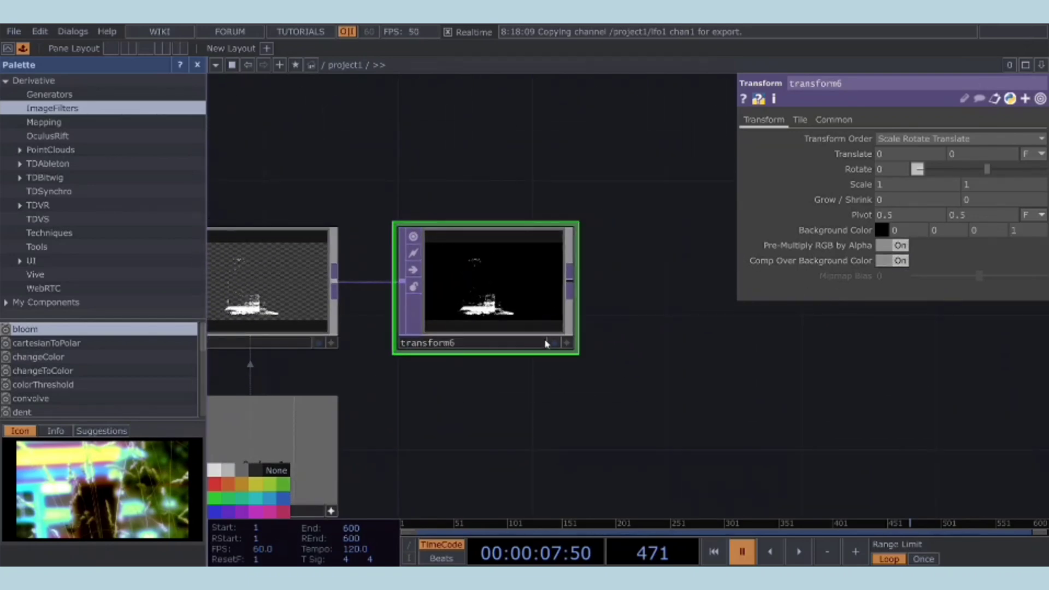
- Add a Null TOP after the Transform TOP, display it as the network background and play the timeline
click(546, 344)
click(726, 321)
drag(745, 355, 738, 315)
click(790, 343)
scroll(760, 415, down, 6)
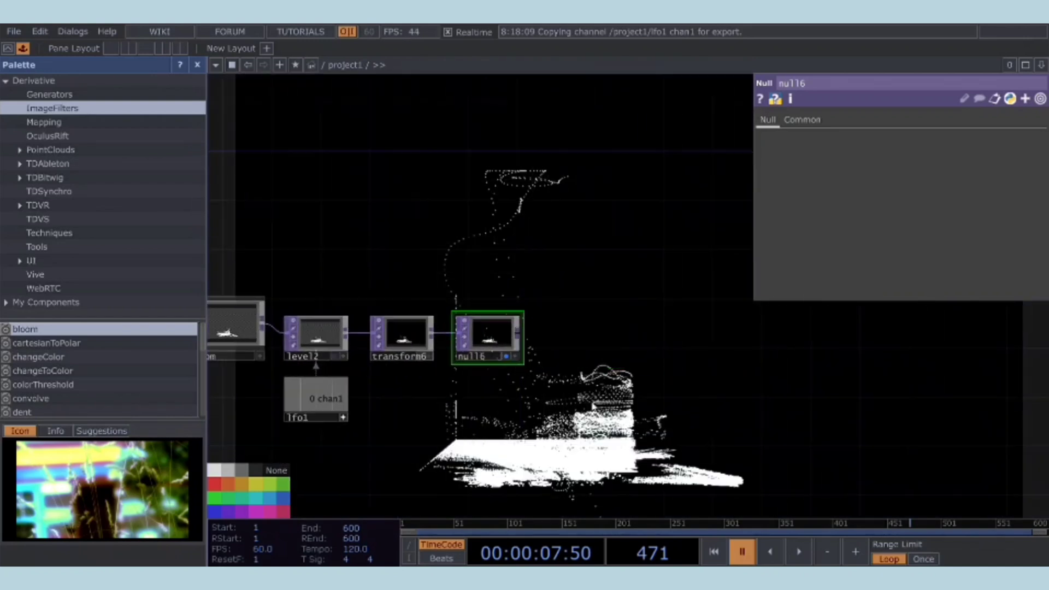
key(space)
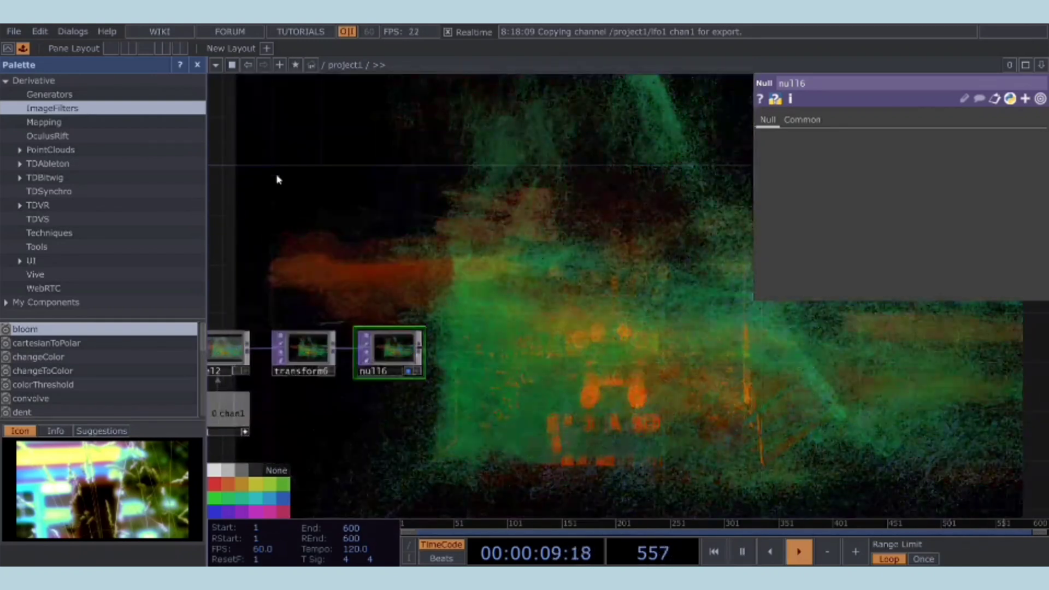